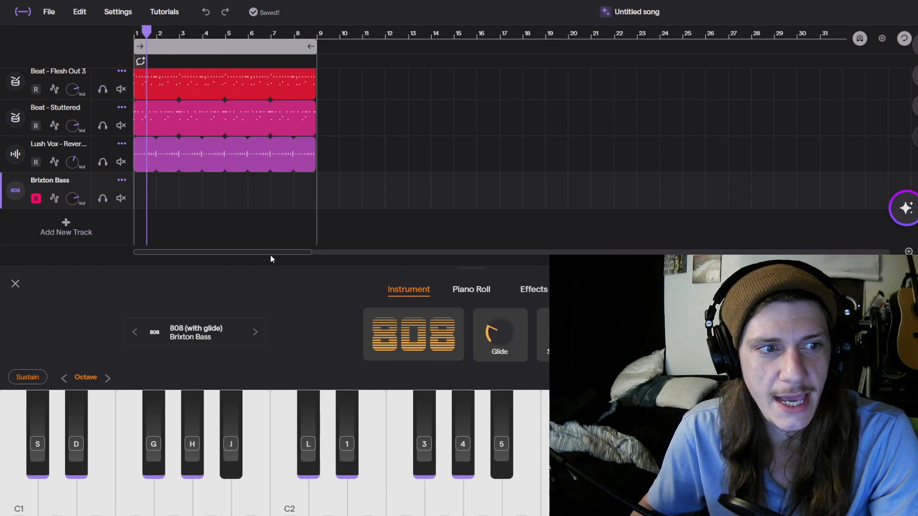
Solo the Beat - Flesh Out 3 track, play the song, and try a C2 note on the Brixton Bass instrument
left_click_drag(494, 270, 494, 327)
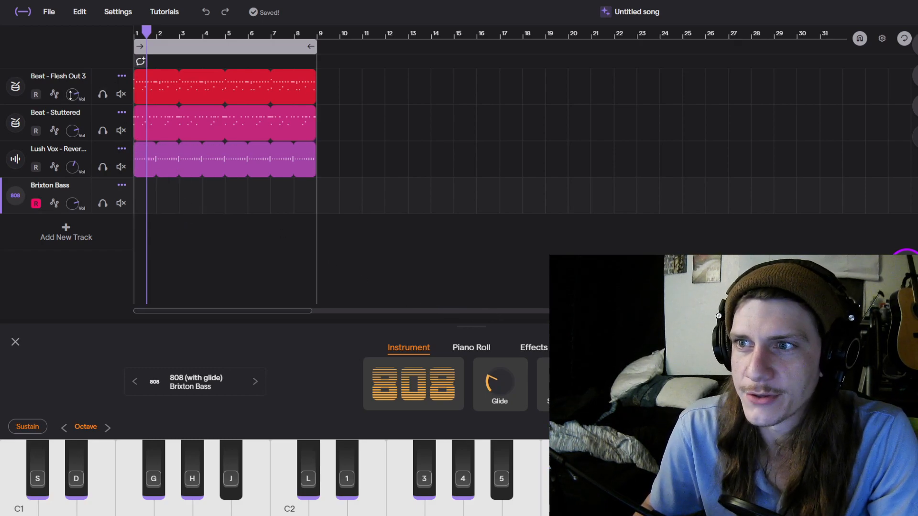
left_click(102, 94)
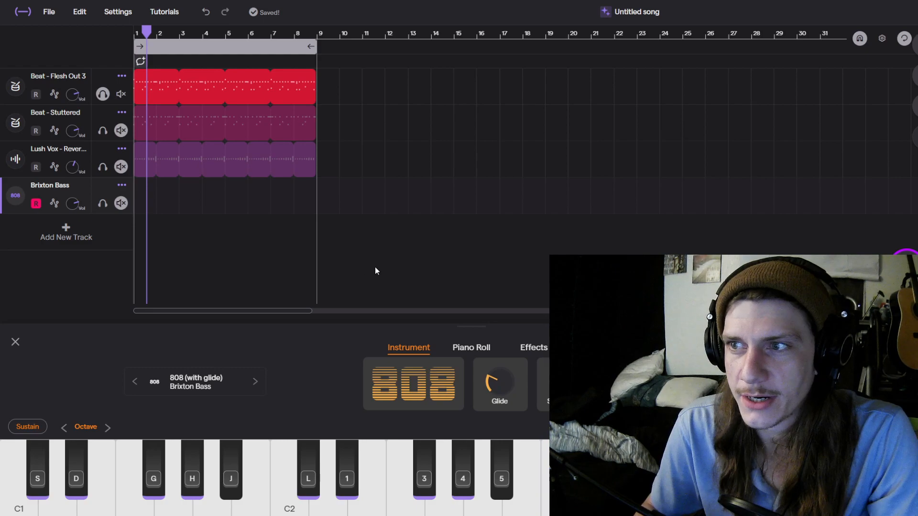
key("comma")
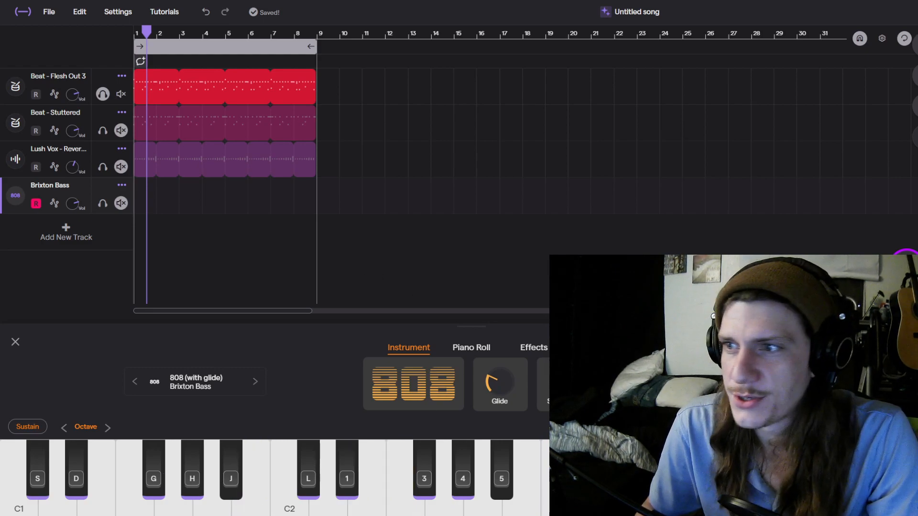
key("comma")
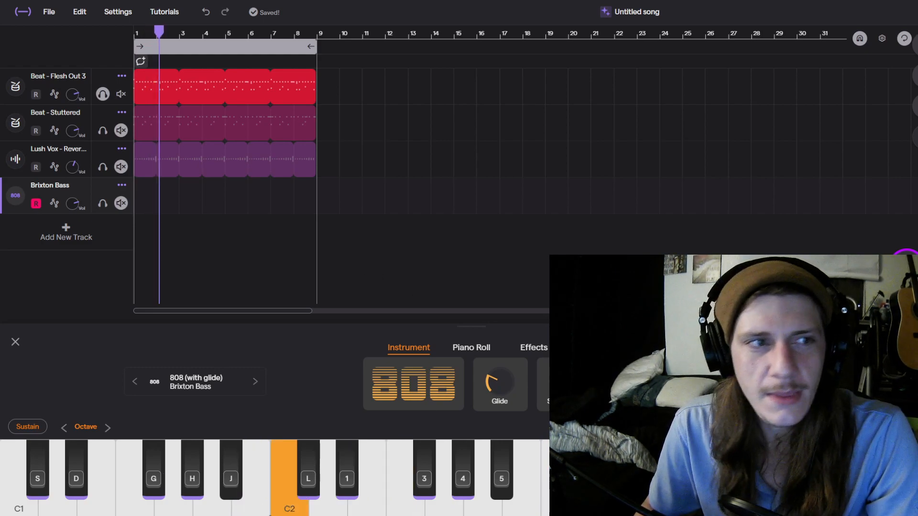
scroll(167, 195, "up", 1)
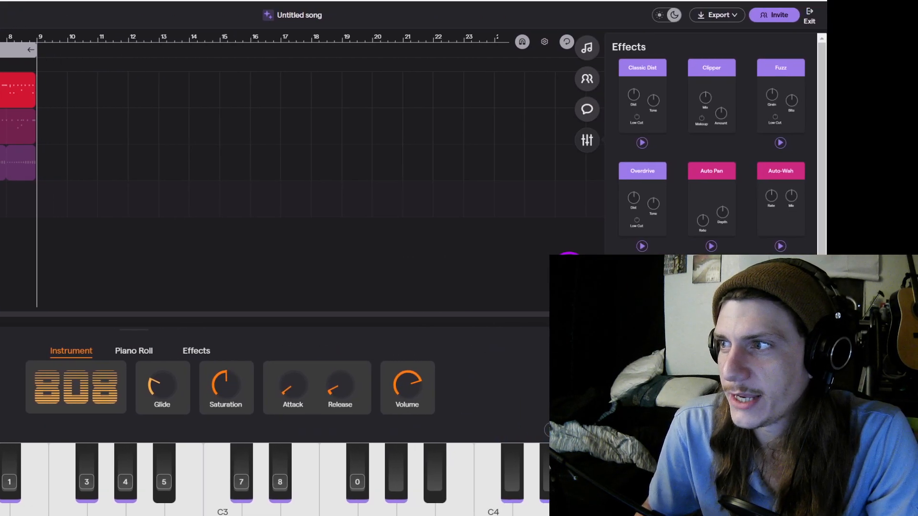
Browse and preview loops in the Vocals search results, and add the Vocal - Dumb 2 loop as a new track
left_click(586, 49)
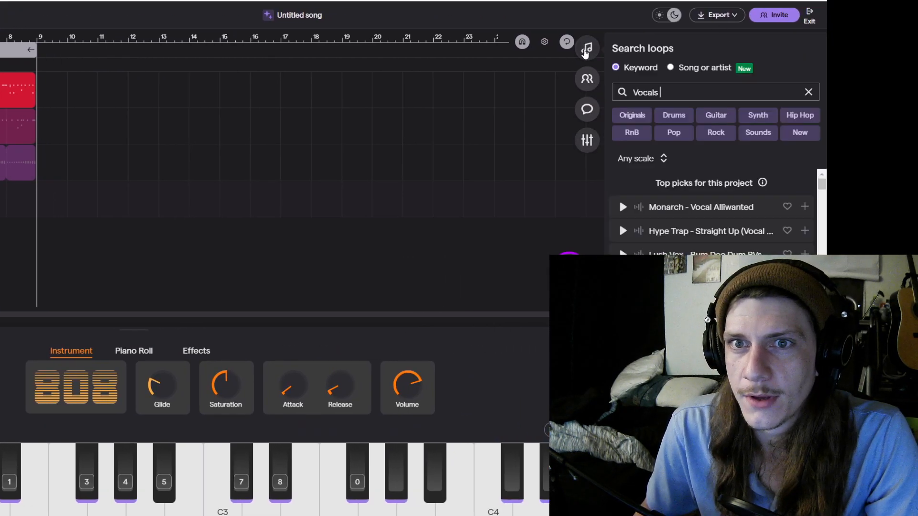
scroll(682, 236, "down", 3)
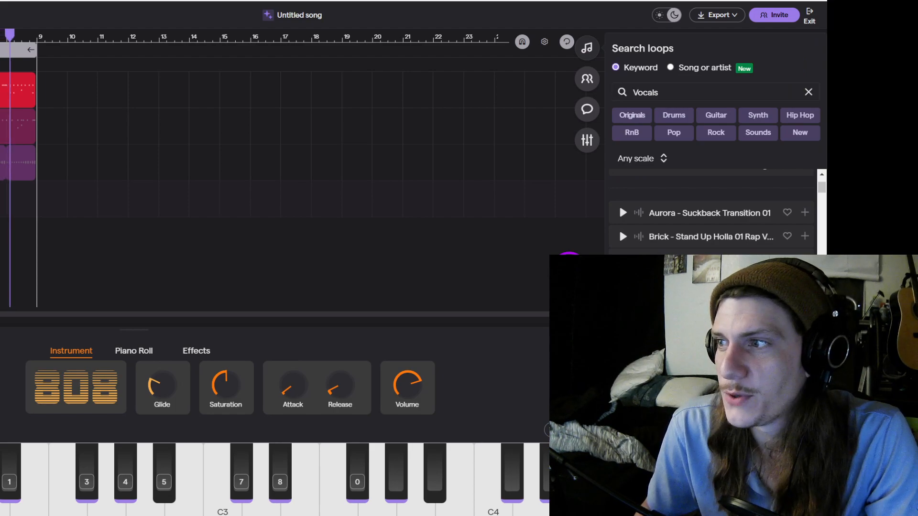
scroll(712, 230, "down", 4)
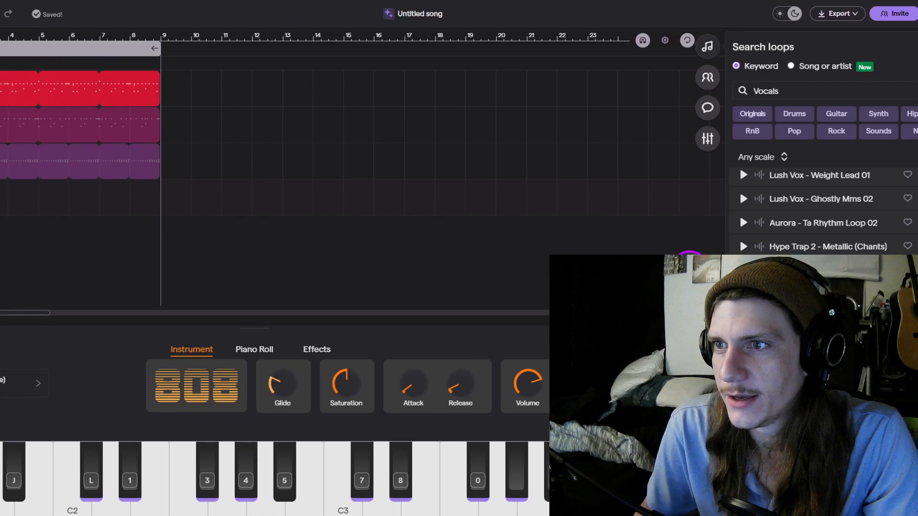
scroll(847, 201, "down", 4)
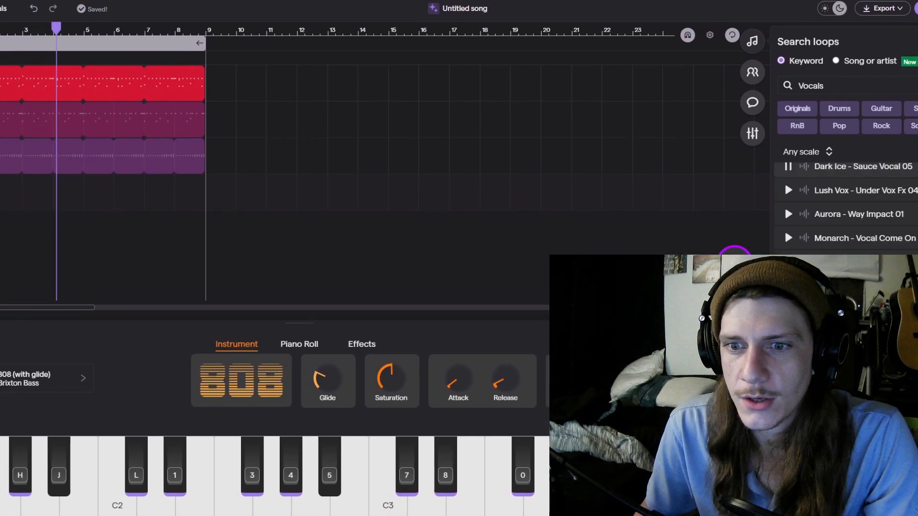
scroll(788, 241, "up", 5)
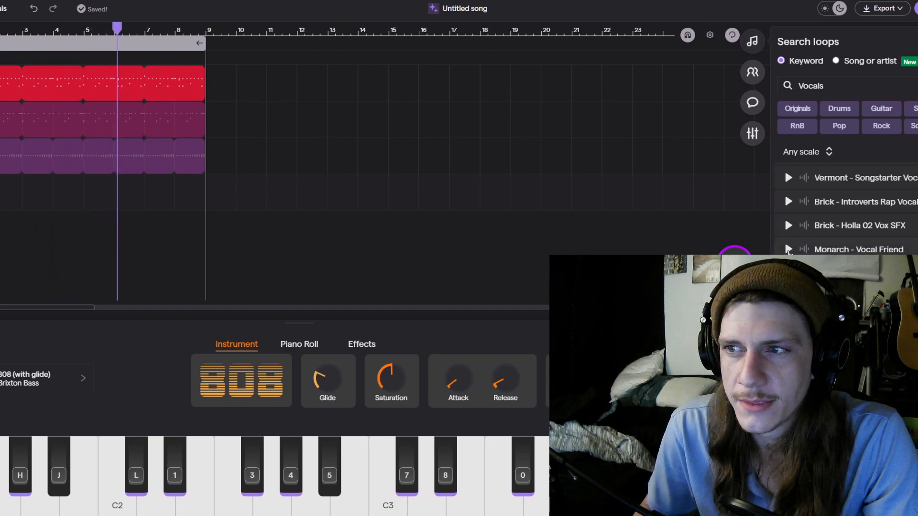
left_click(788, 249)
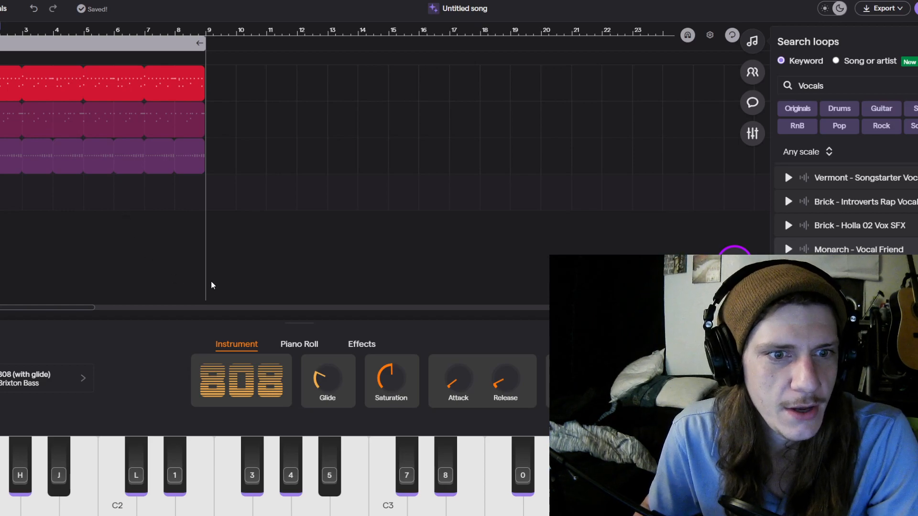
scroll(844, 306, "down", 3)
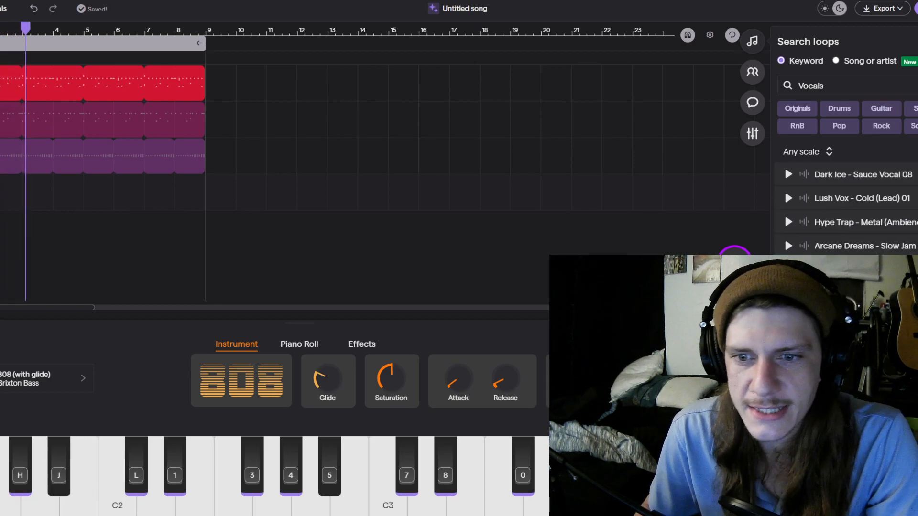
scroll(844, 306, "down", 1)
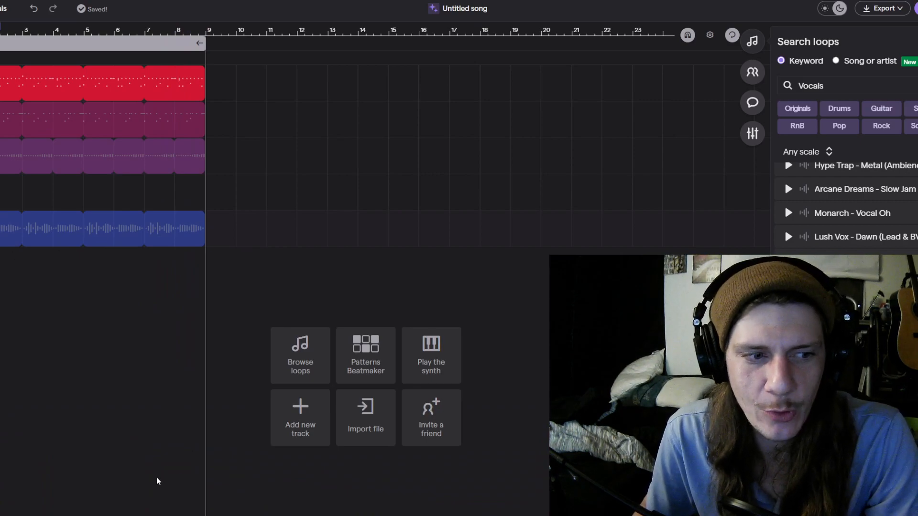
Set the song's key to G minor and adjust the audio to match the new key
scroll(842, 210, "down", 3)
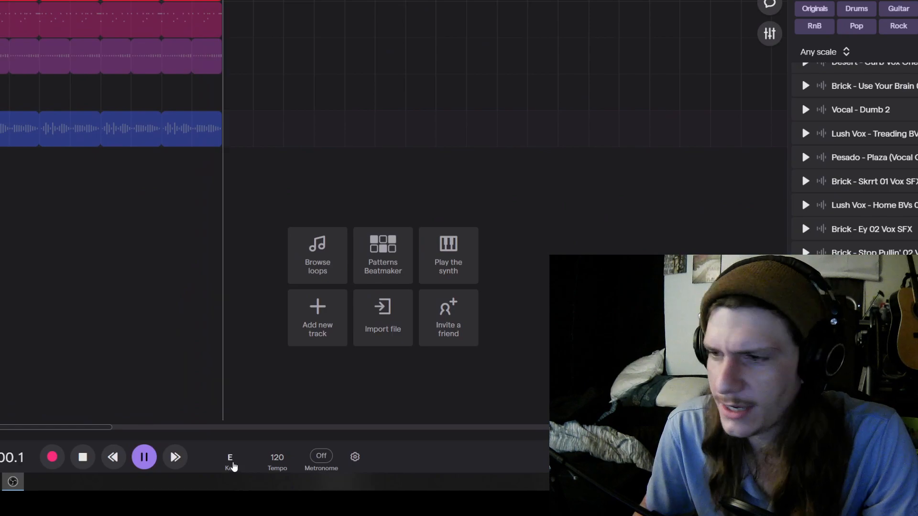
left_click(230, 460)
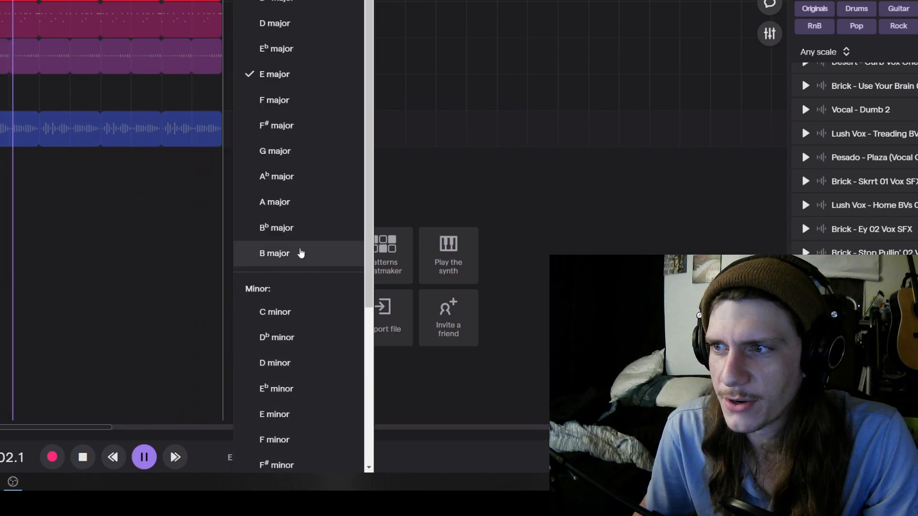
scroll(291, 110, "down", 5)
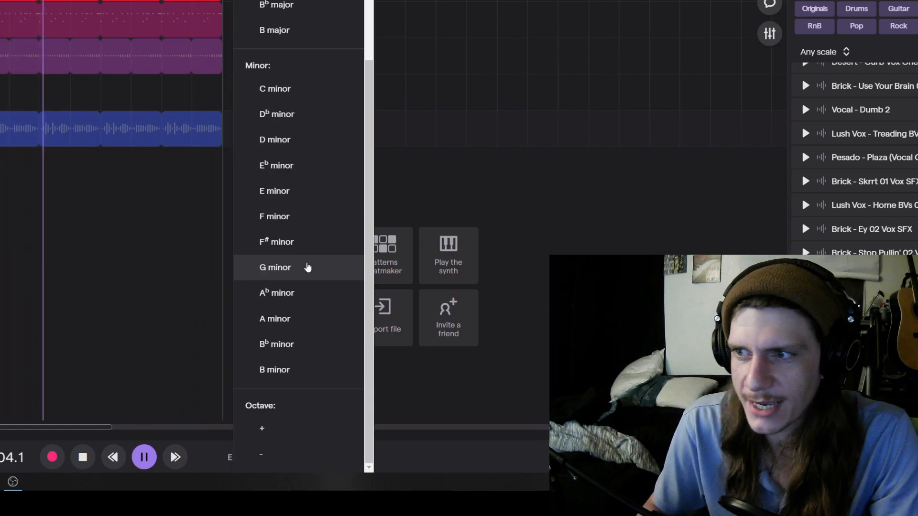
scroll(298, 294, "up", 4)
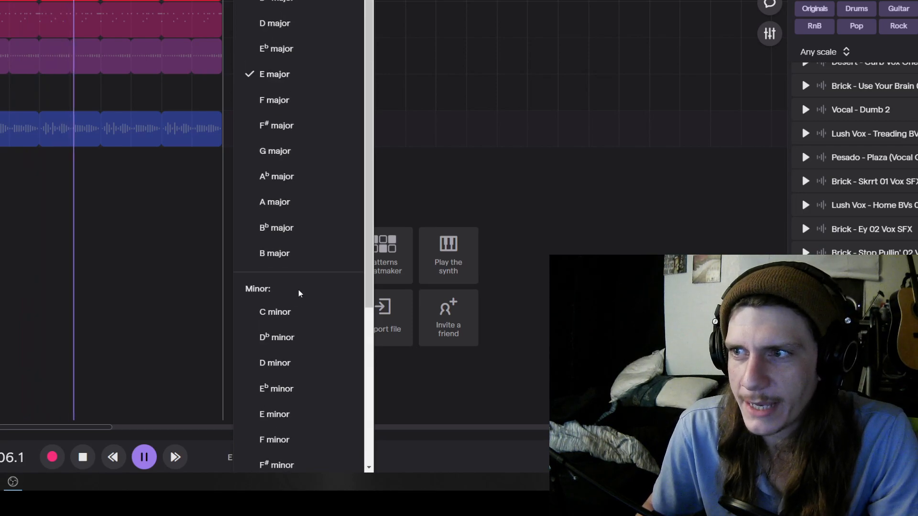
scroll(284, 239, "down", 3)
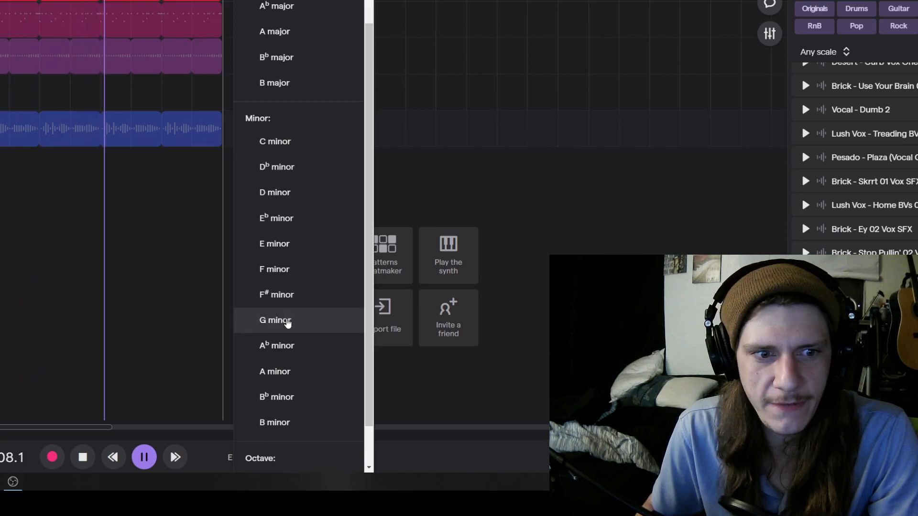
left_click(287, 321)
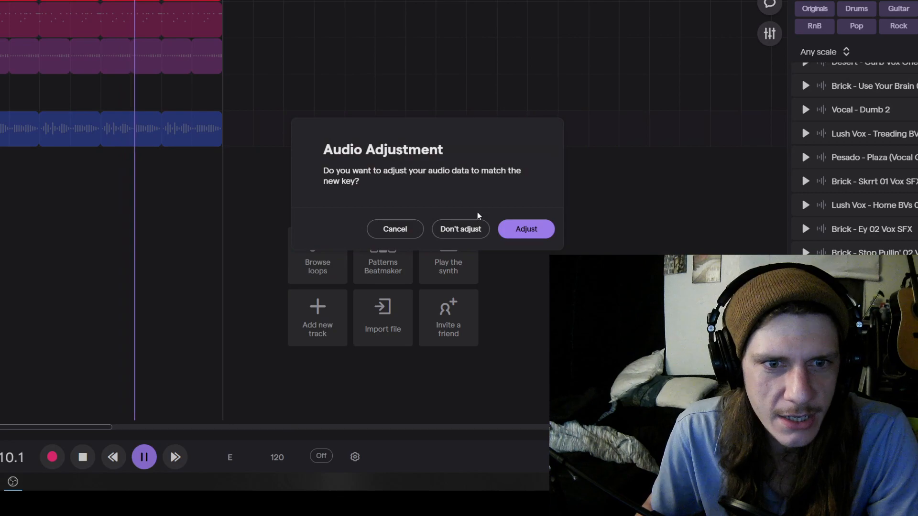
left_click(532, 235)
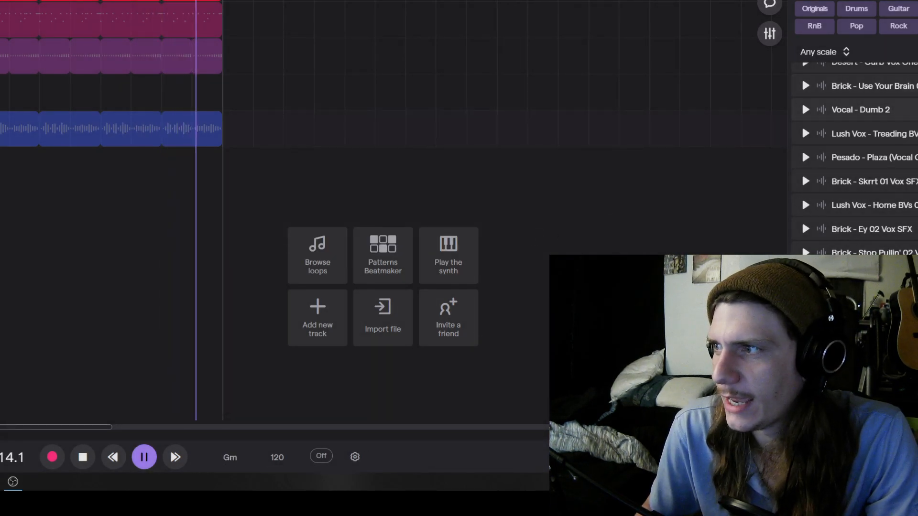
Preview the Brick - Ey 02 Vox SFX and Eclipse - Vocoder Ahh loops, and add the Eclipse loop as a new track
left_click(806, 229)
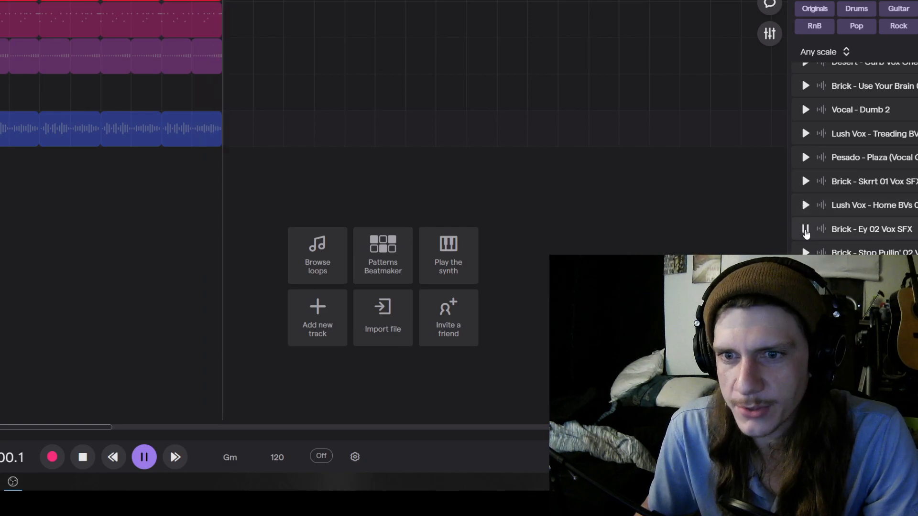
scroll(835, 243, "down", 3)
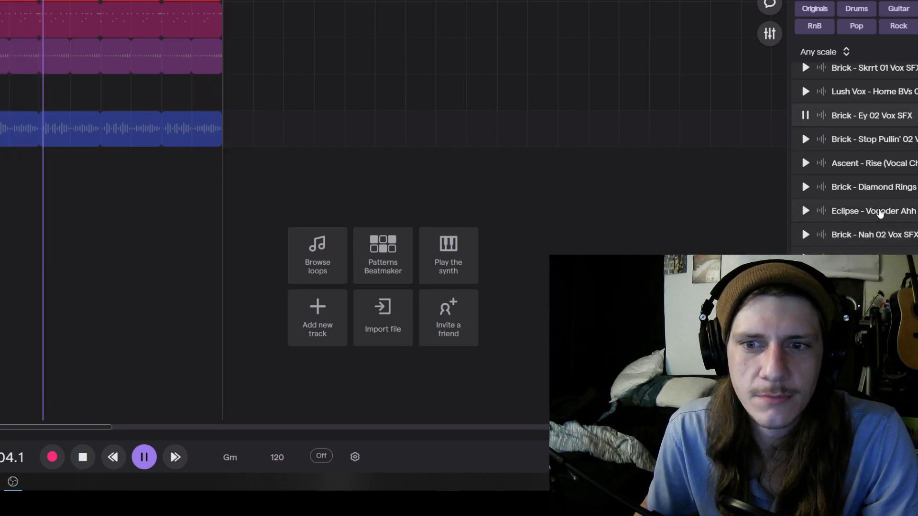
left_click(806, 211)
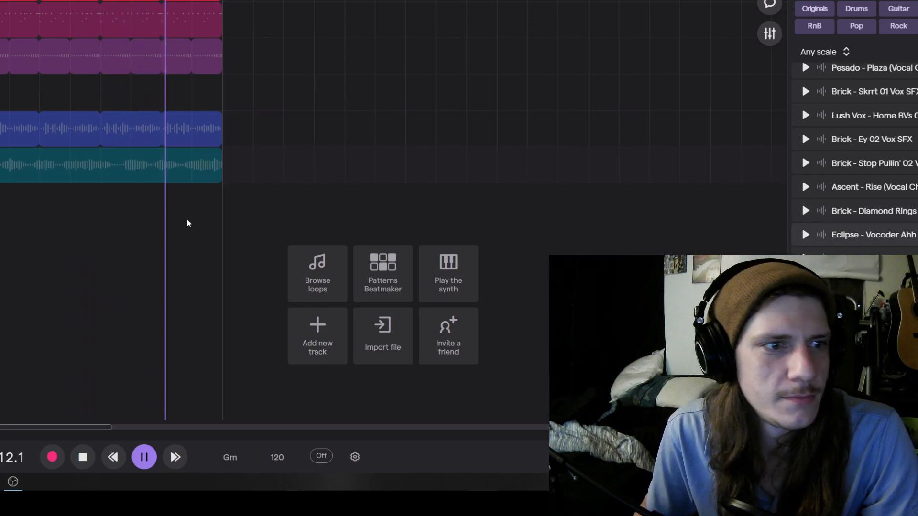
Rewind the song and play its opening to hear the added vocoder loop, then stop playback
key("space")
left_click(113, 459)
key("space")
key("space")
left_click(108, 461)
left_click(108, 461)
key("space")
left_click(0, 1)
key("space")
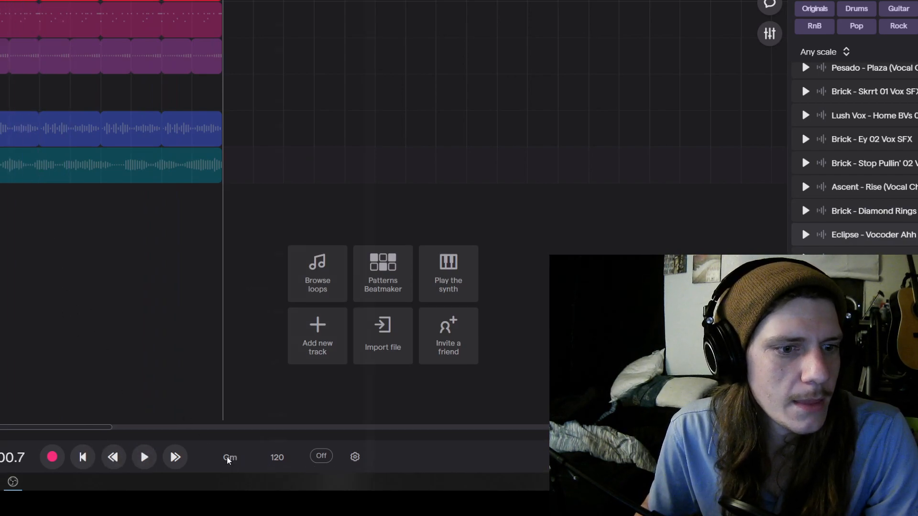
Set the song's key back to E major, adjust the audio to match, and play the song from the start
left_click(230, 457)
left_click(283, 73)
left_click(532, 233)
left_click(84, 459)
key("space")
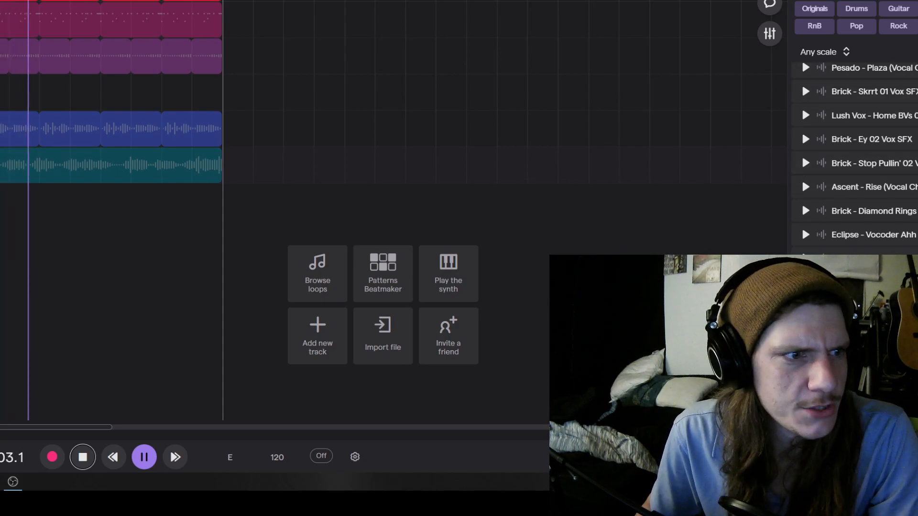
key("space")
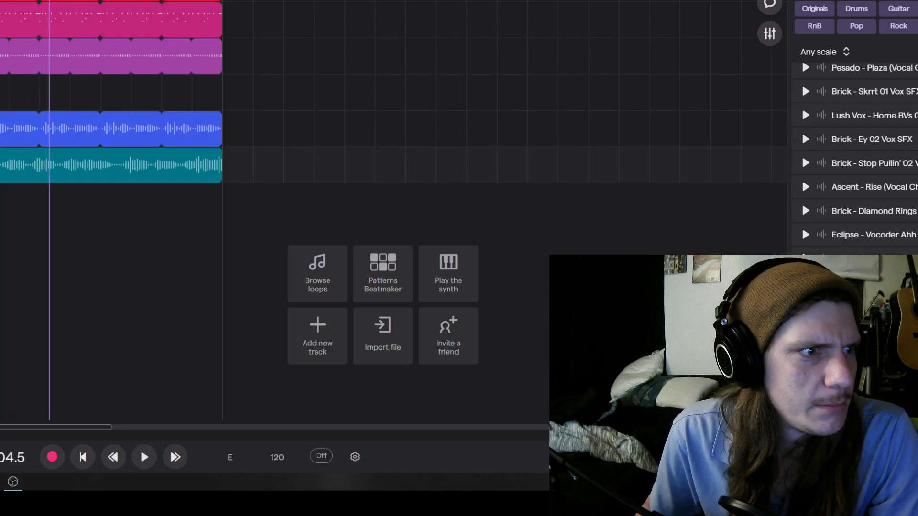
key("space")
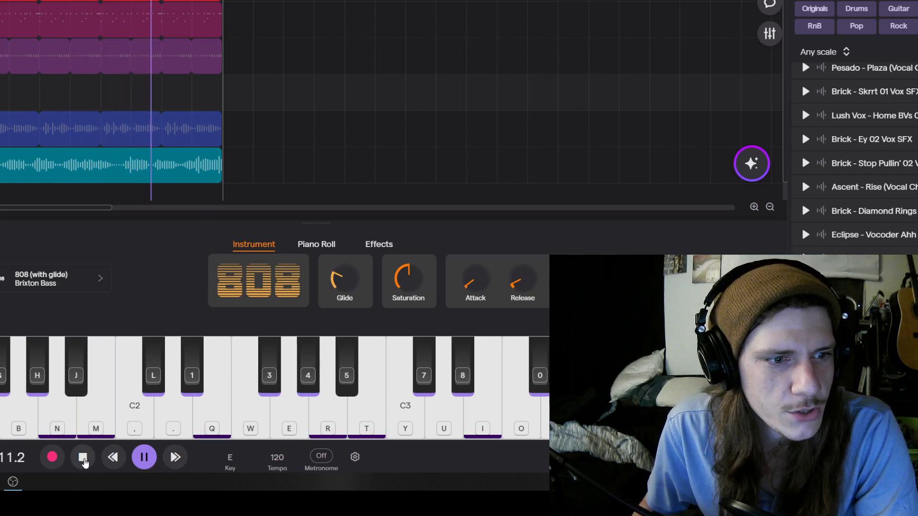
Stop playback, rewind the playhead to the start of the song, and try a note on the Brixton Bass
left_click(86, 458)
left_click(113, 458)
left_click(113, 458)
left_click(112, 458)
left_click(112, 458)
left_click(112, 458)
left_click(113, 458)
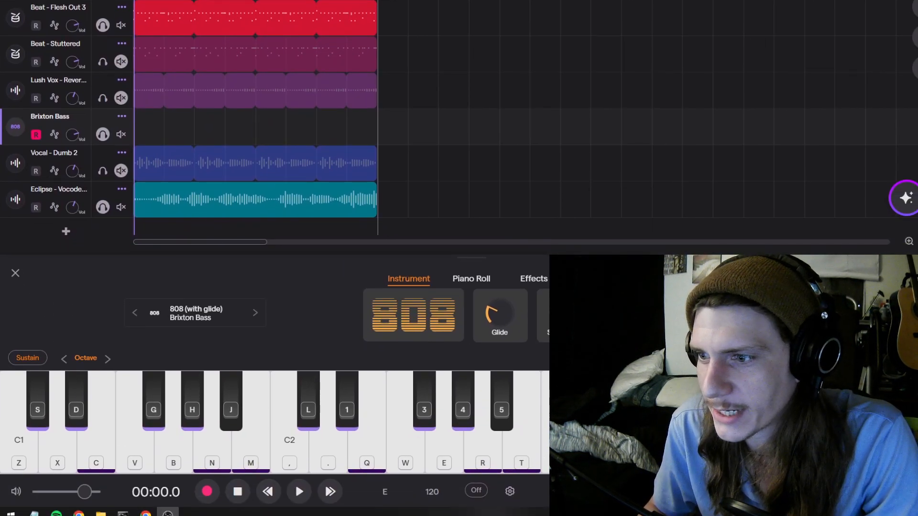
key("period")
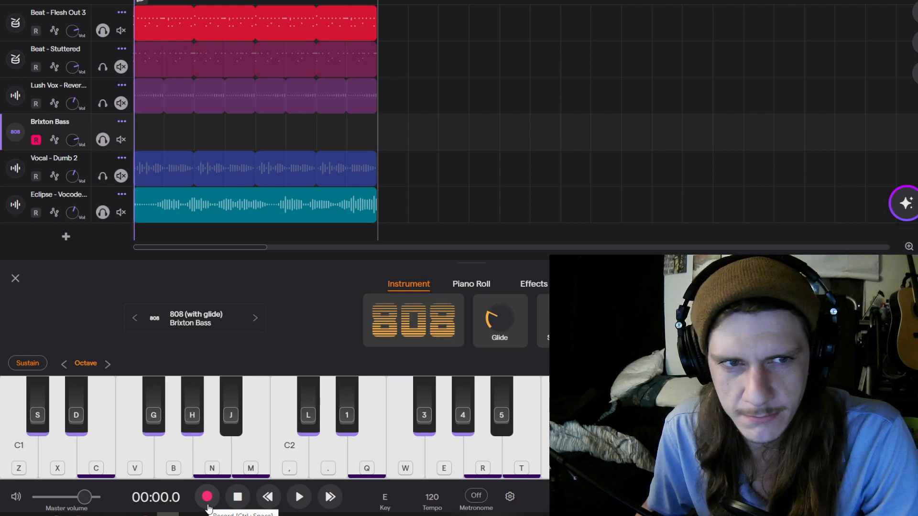
Try recording a bass take on the Brixton Bass track from the start, and delete the recorded region
left_click(213, 506)
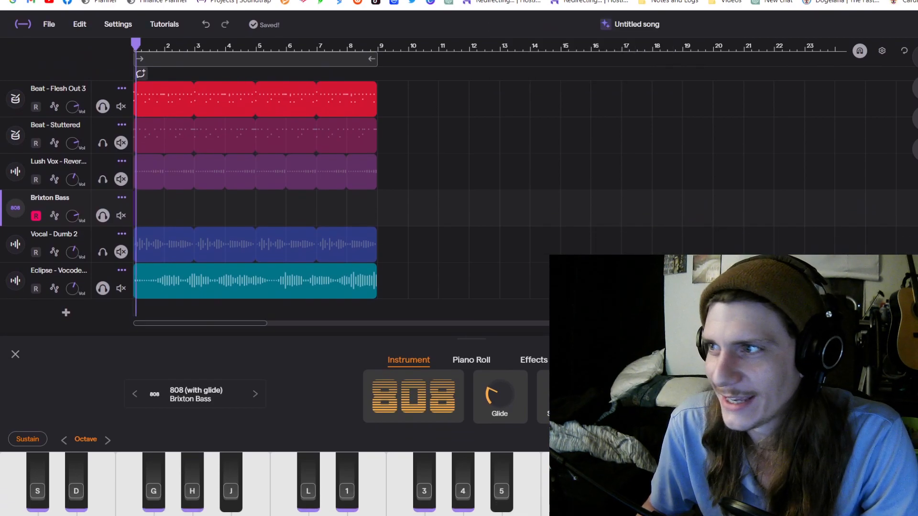
key("y")
key("e")
key("w")
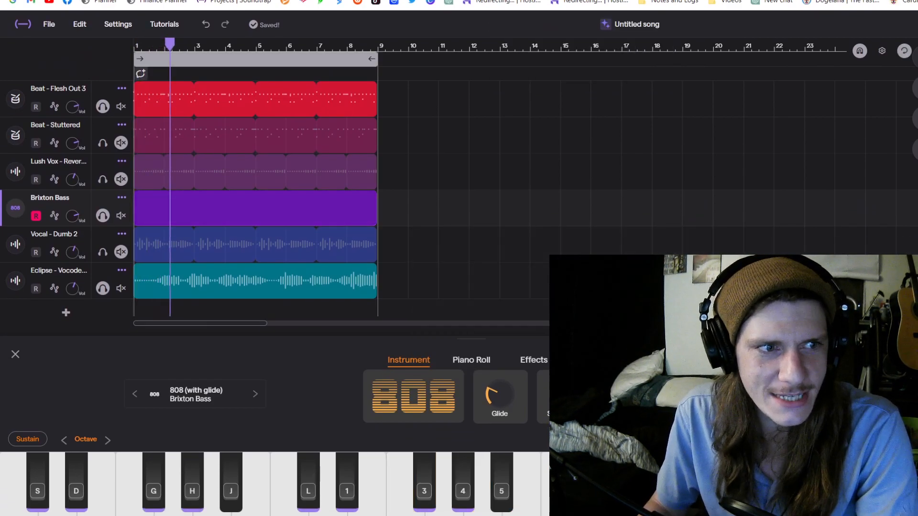
left_click(326, 508)
left_click(402, 514)
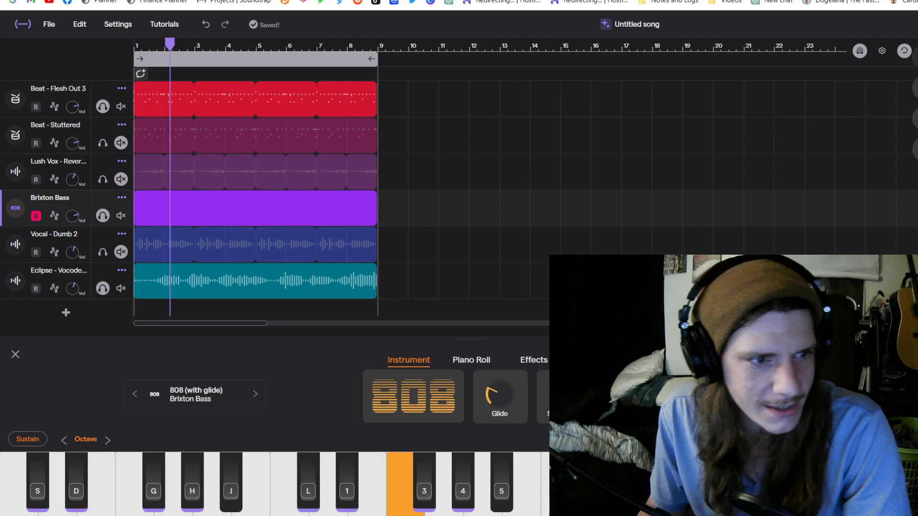
key("Delete")
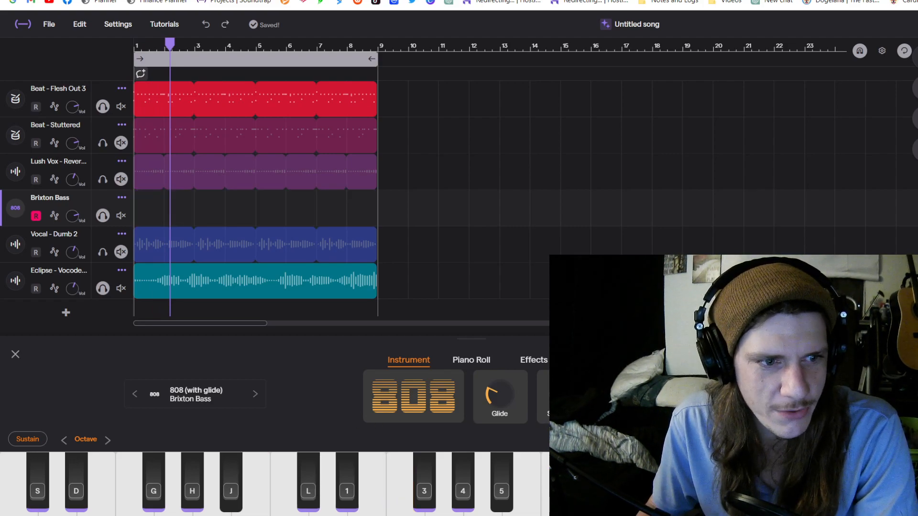
Return the playhead to the start of the song and turn the metronome on
key("r")
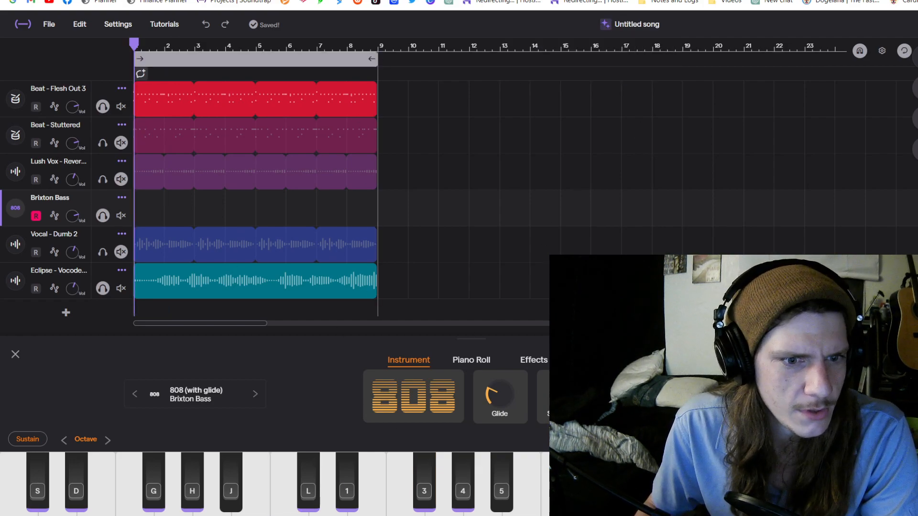
left_click(531, 515)
left_click(526, 505)
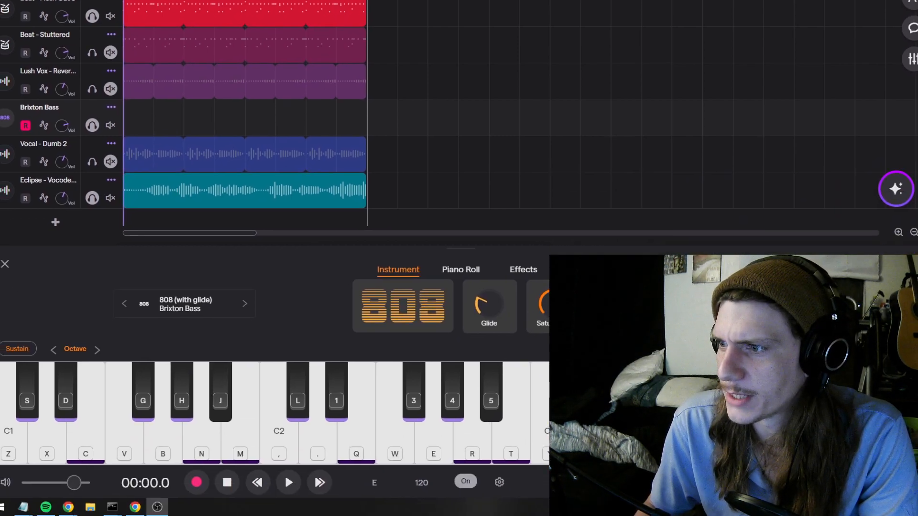
key("q")
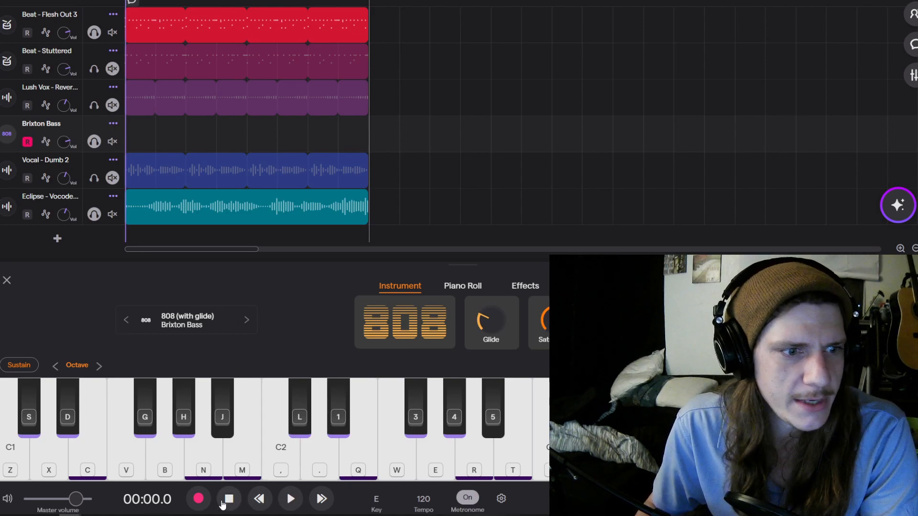
left_click(198, 499)
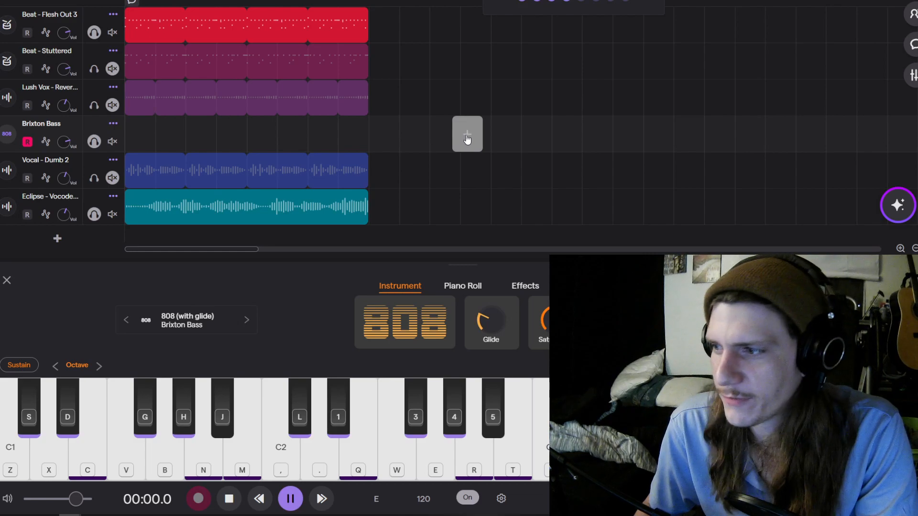
left_click(225, 499)
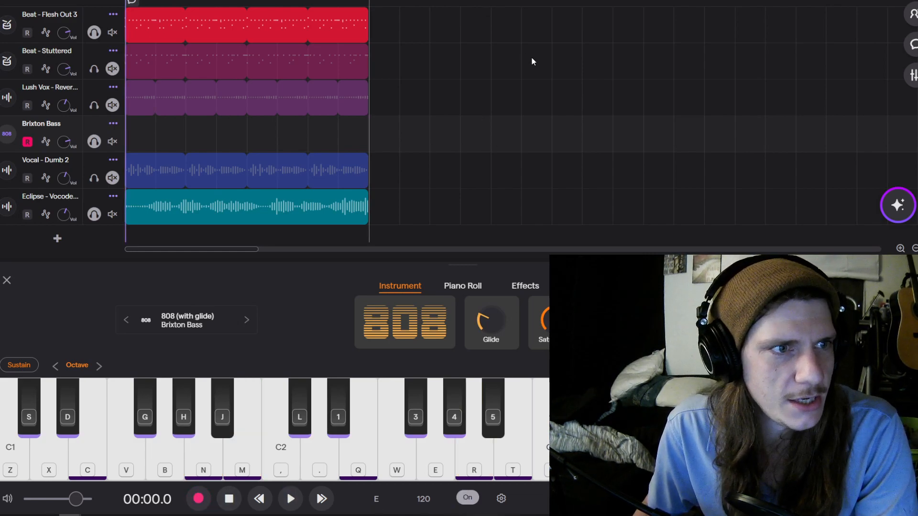
Try notes on the Brixton Bass with its solo turned off, and solo the track again
key("shift+s")
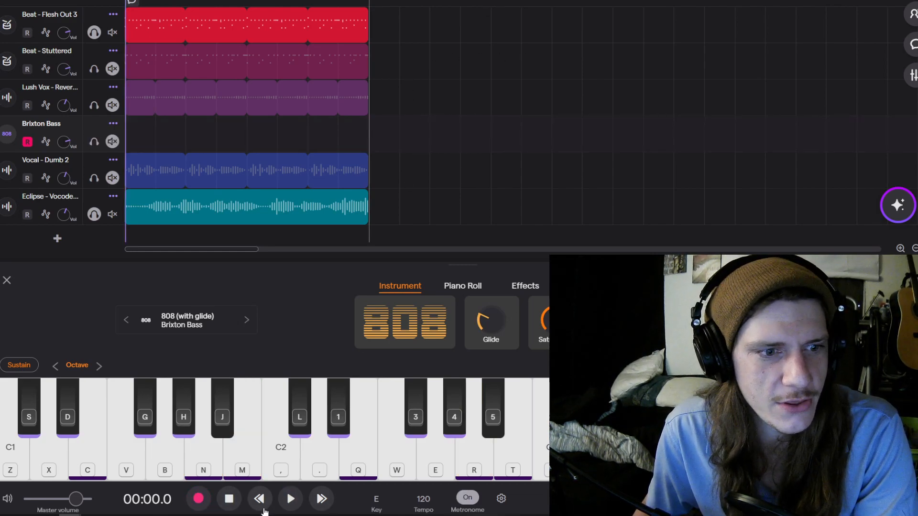
key("m")
key("comma")
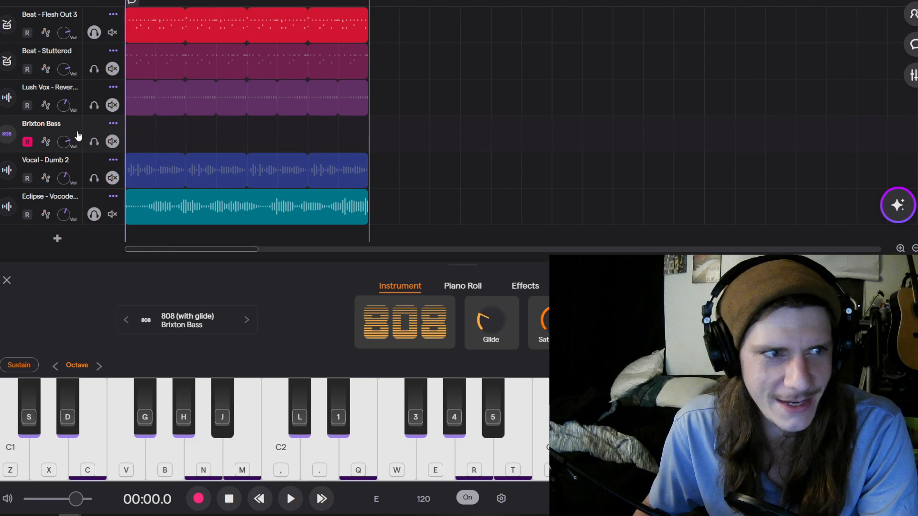
key("m")
key("comma")
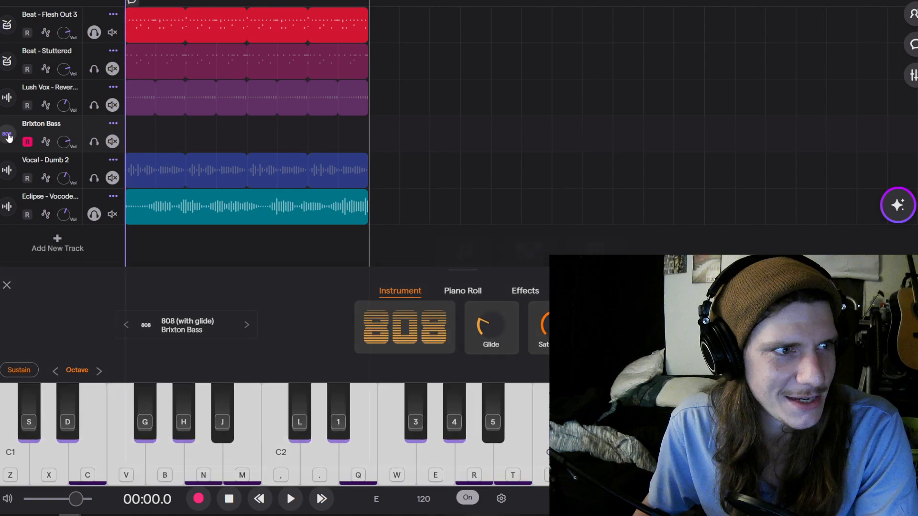
left_click(9, 137)
left_click(8, 137)
key("comma")
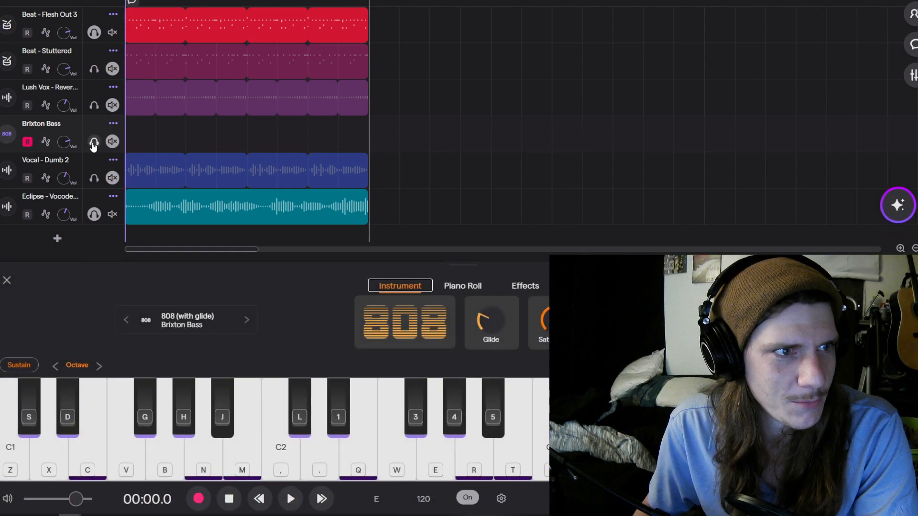
key("comma")
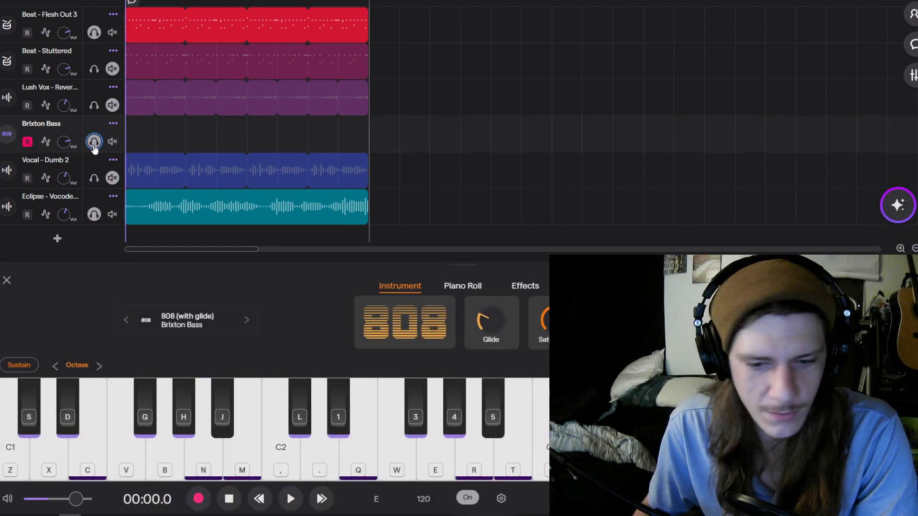
Rehearse the bass line on the Brixton Bass, alternating C1 and C2 and stepping down to A with C1 in between
key("x")
key("z")
key("comma")
key("m")
key("j")
key("n")
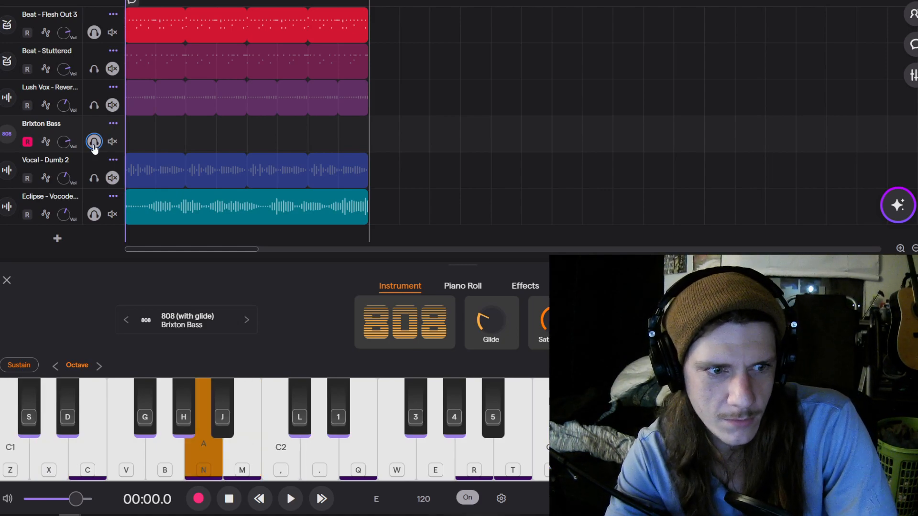
key("z")
key("n")
key("m")
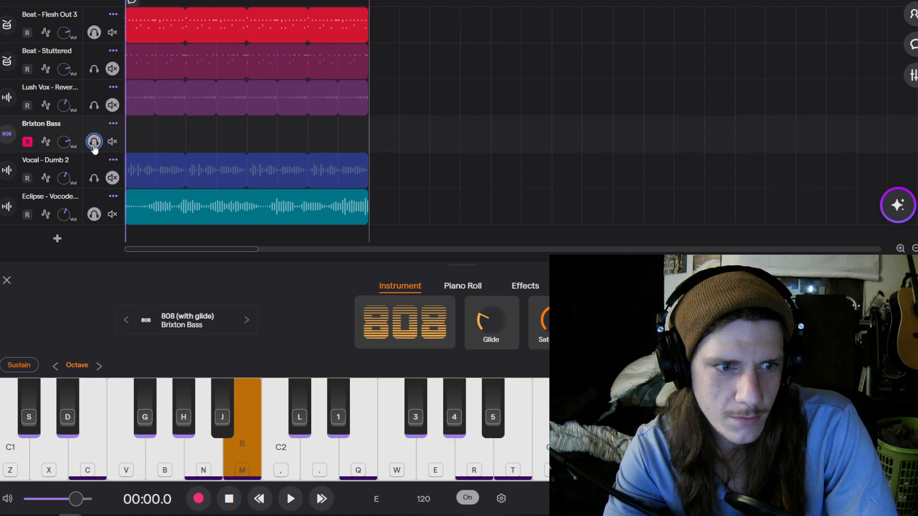
key("comma")
key("z")
key("comma")
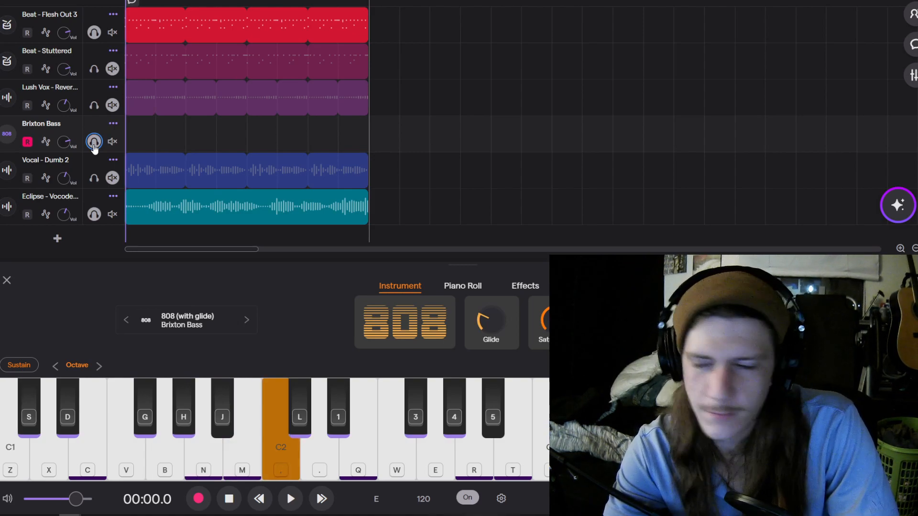
key("z")
key("comma")
key("j")
key("n")
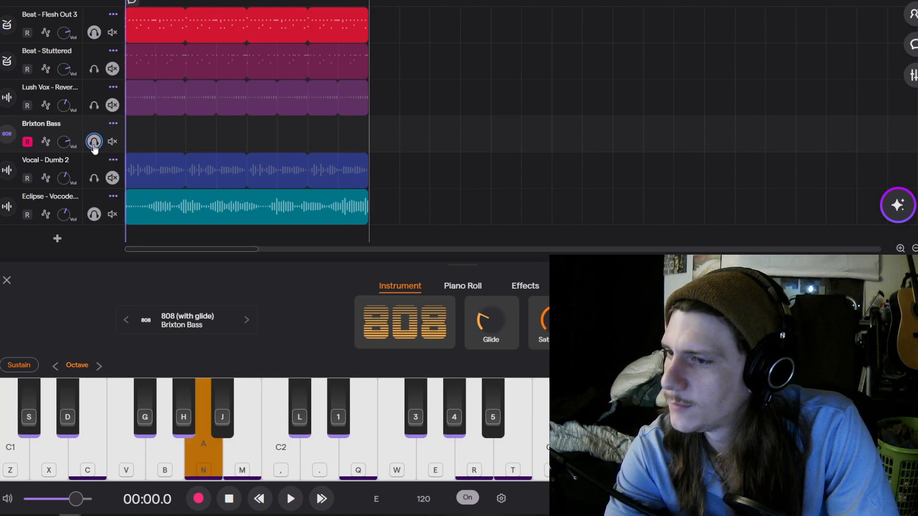
key("n")
key("b")
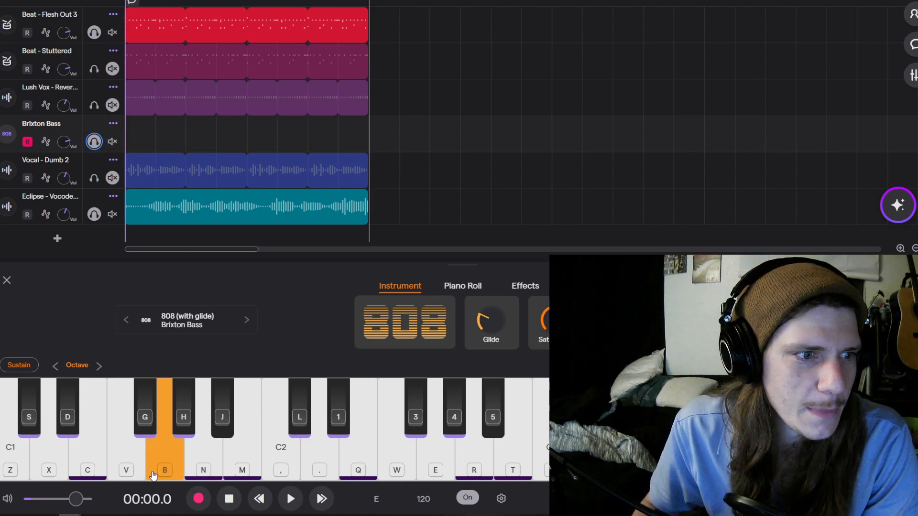
Record a 16-second Brixton Bass take from the start, alternating C2 and C1, stepping down through B to A and back up
left_click(200, 500)
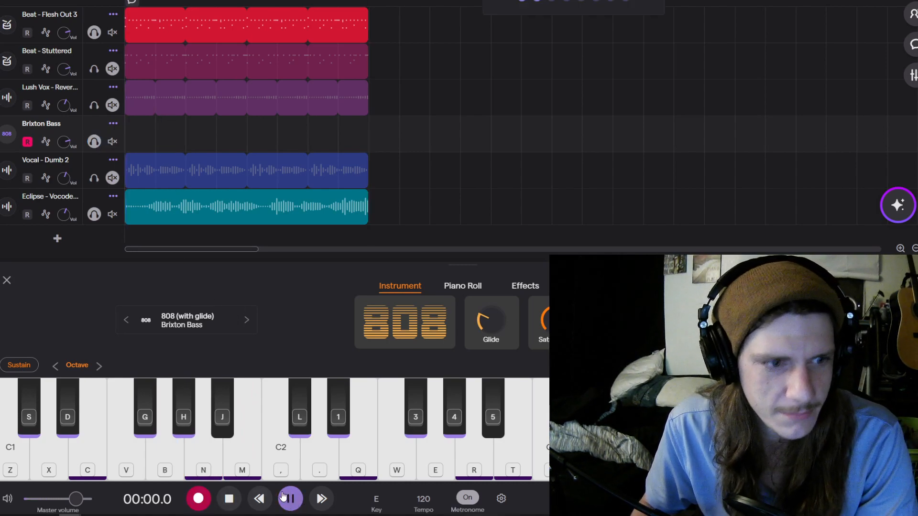
left_click(284, 446)
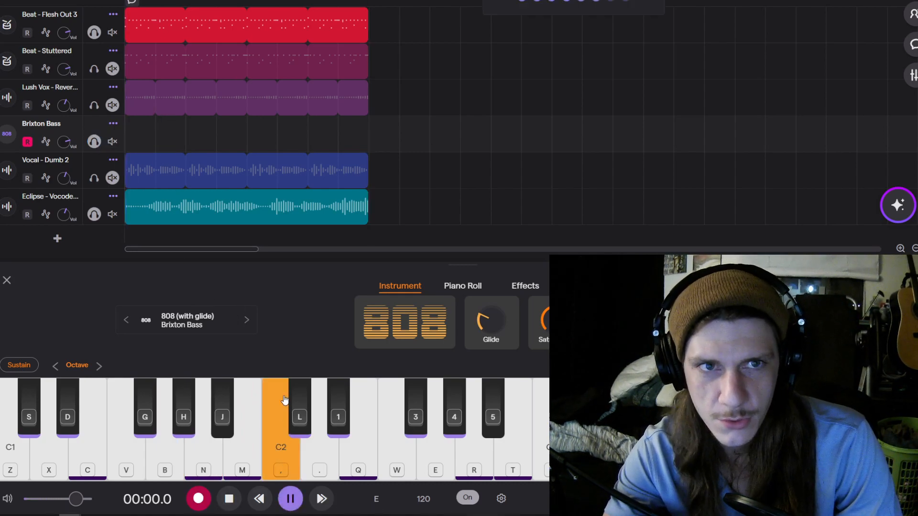
key("comma")
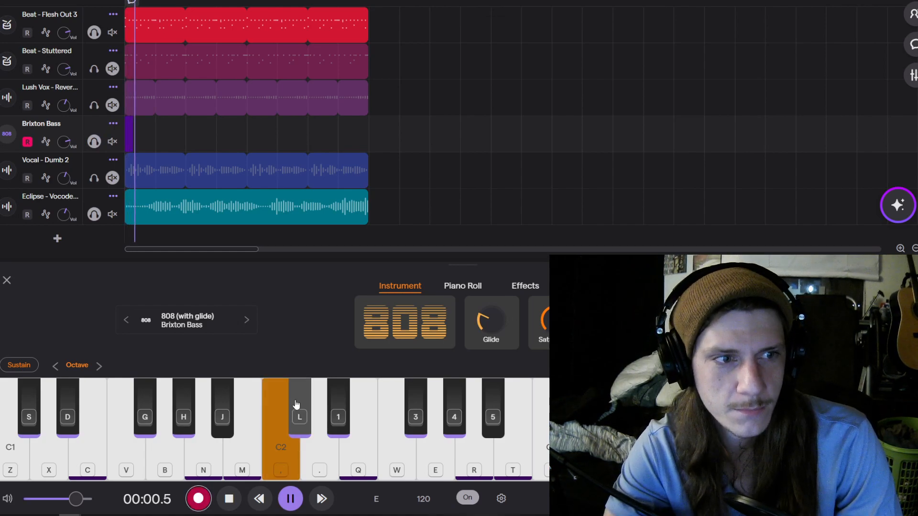
key("z")
key("comma")
key("z")
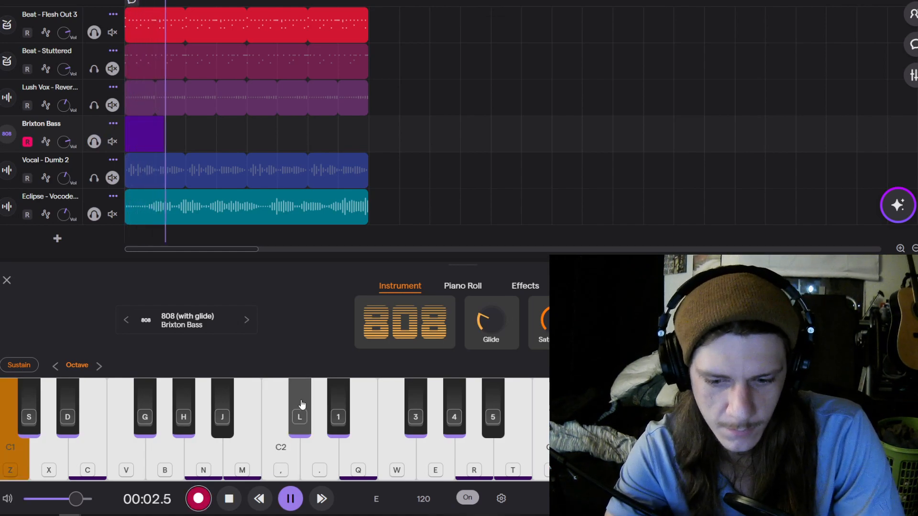
key("comma")
key("m")
key("n")
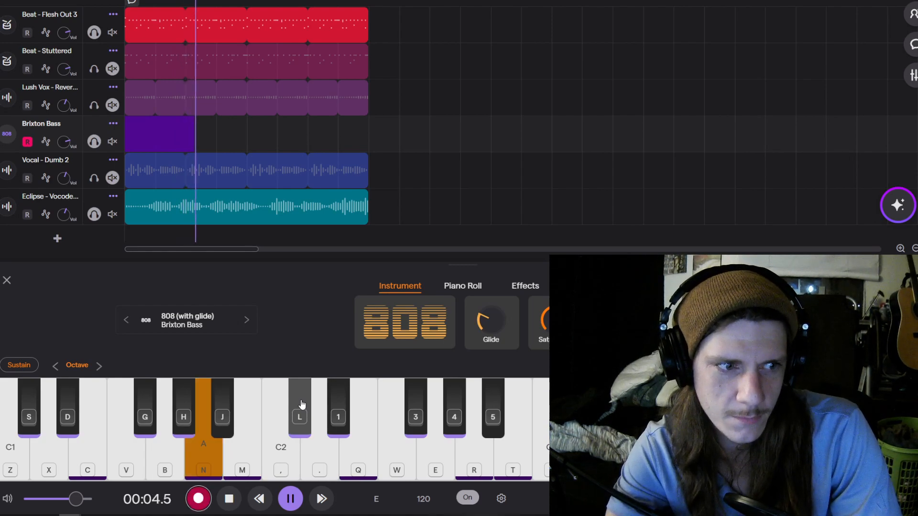
key("z")
key("n")
key("z")
key("n")
key("m")
key("comma")
key("comma")
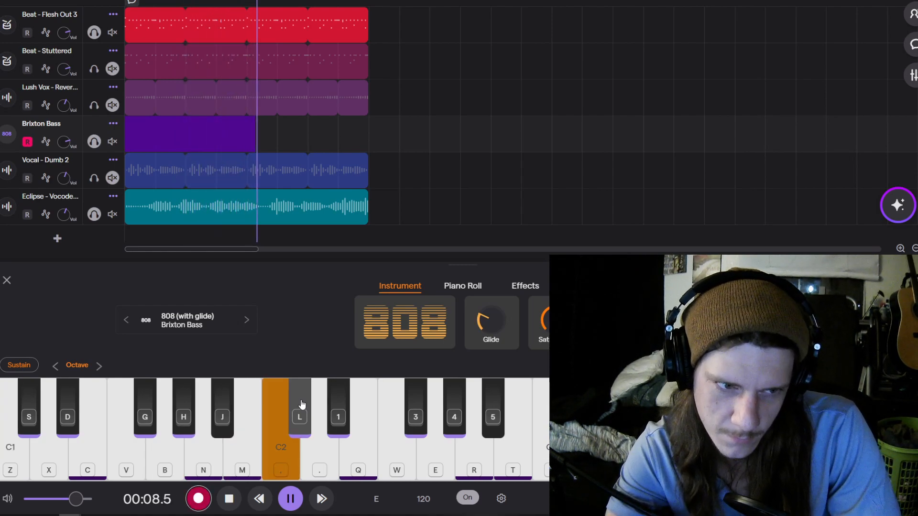
key("z")
key("comma")
key("z")
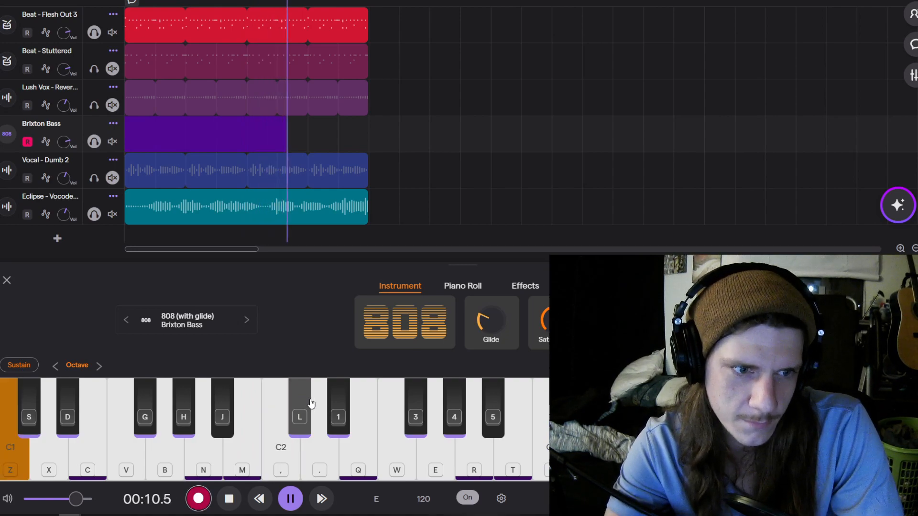
key("comma")
key("m")
key("n")
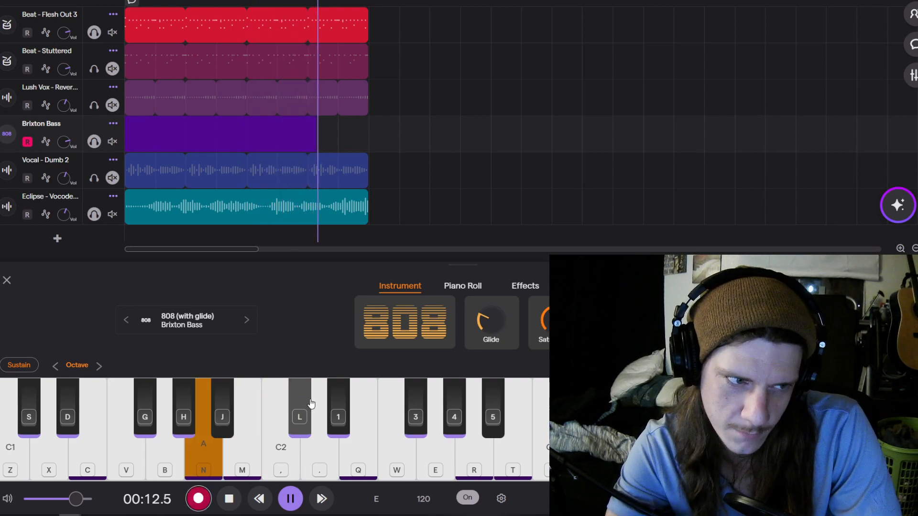
key("n")
key("z")
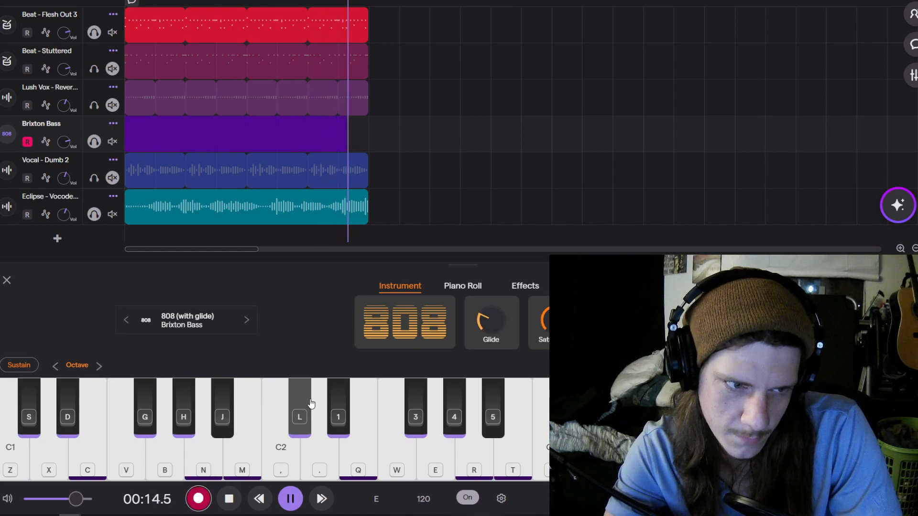
key("z")
key("n")
key("m")
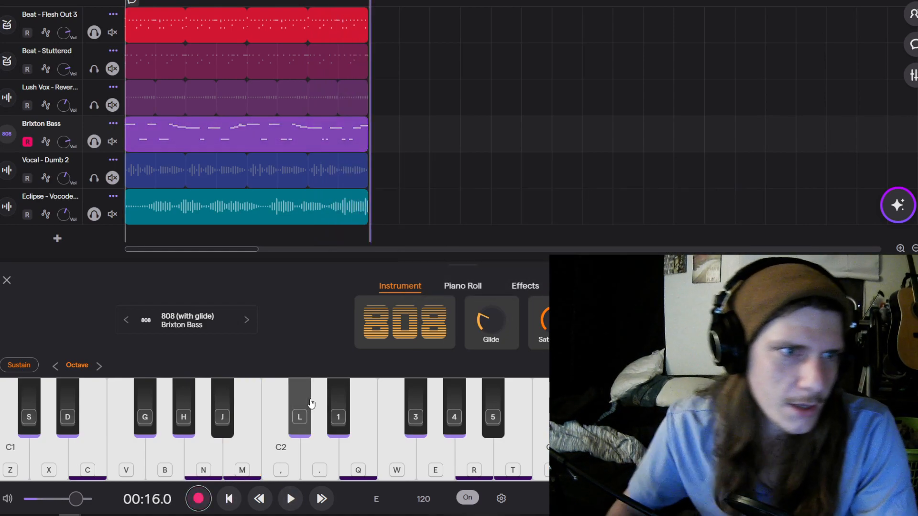
key("b")
key("n")
Play a moment of the recorded bass take from the start of the song, and return the playhead to the start
left_click(260, 499)
left_click(259, 499)
left_click(260, 500)
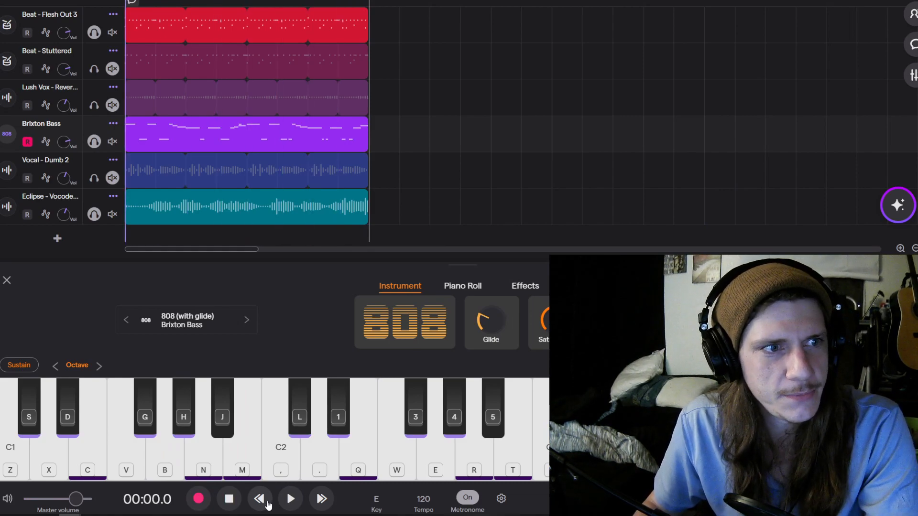
left_click(291, 500)
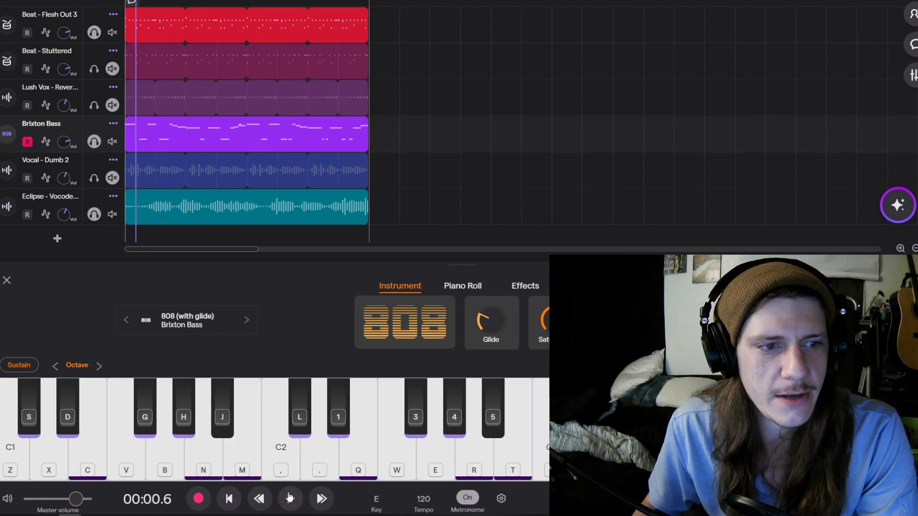
left_click(289, 498)
left_click(259, 499)
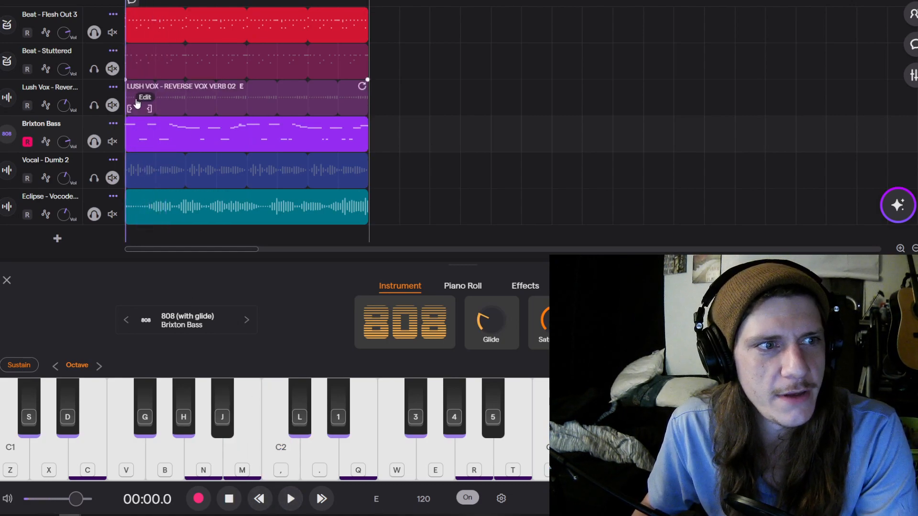
Open the recorded Brixton Bass region's notes for editing in the piano roll
right_click(145, 135)
left_click(183, 186)
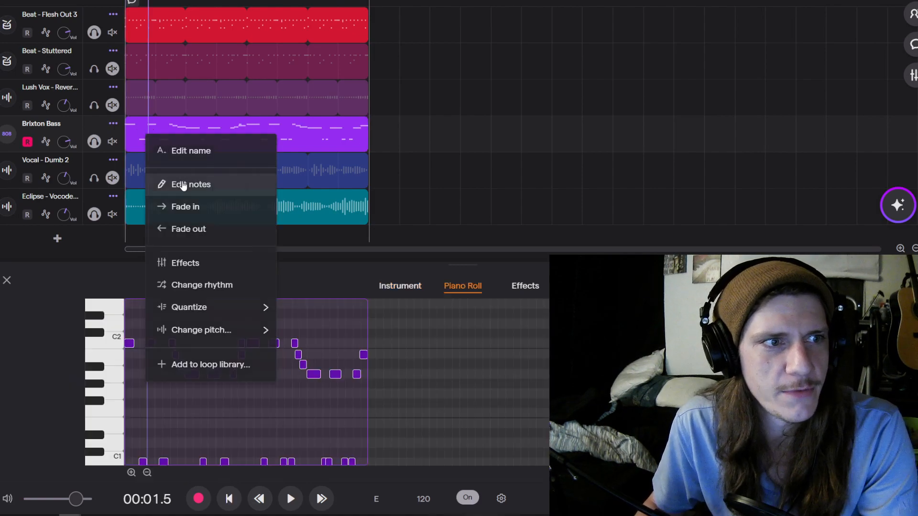
scroll(137, 379, "up", 5)
Try adjusting and deleting the first C2 note of the bass line, and undo the deletion
left_click_drag(146, 348, 153, 345)
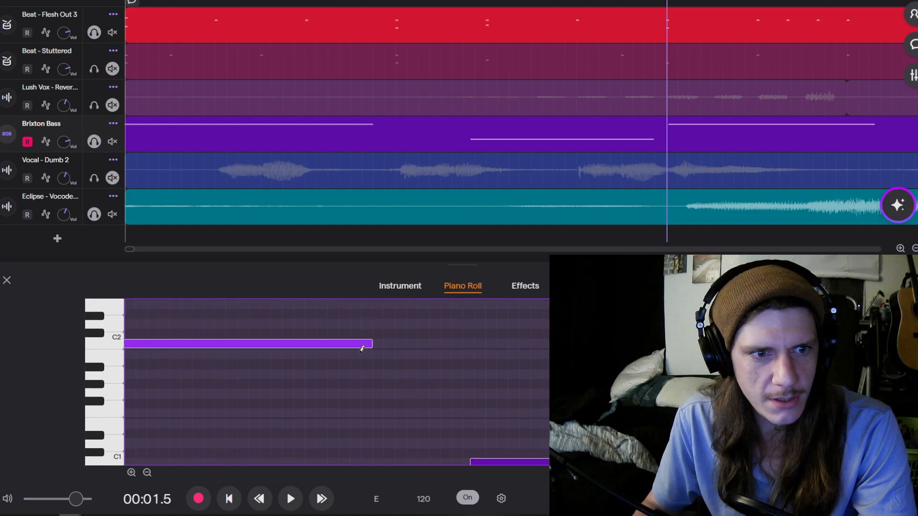
left_click_drag(182, 346, 159, 348)
key("Delete")
key("ctrl+z")
Play the song while reviewing the timing and pitch of the Brixton Bass notes in the piano roll, and stop playback
left_click(229, 499)
left_click(291, 499)
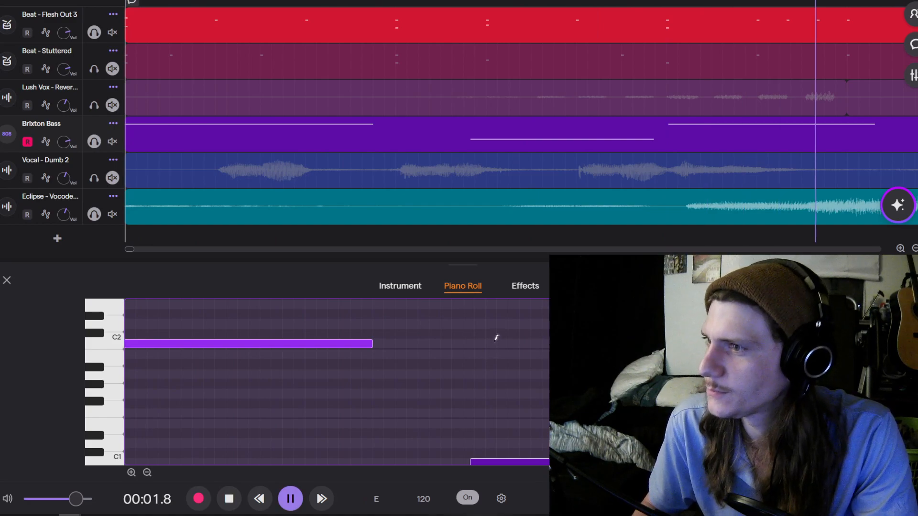
scroll(525, 411, "down", 4)
scroll(524, 408, "down", 1)
scroll(525, 406, "up", 1)
scroll(526, 406, "down", 1)
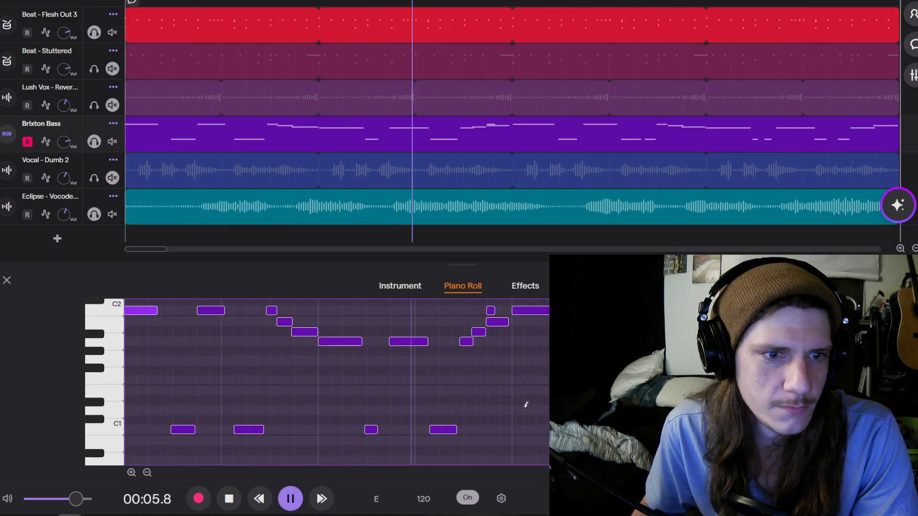
scroll(526, 406, "up", 2)
scroll(525, 402, "down", 1)
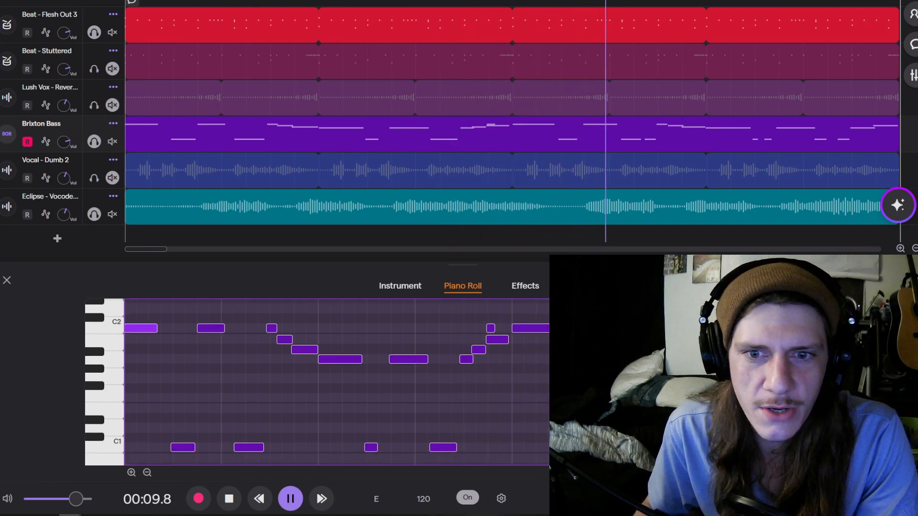
scroll(523, 421, "down", 1)
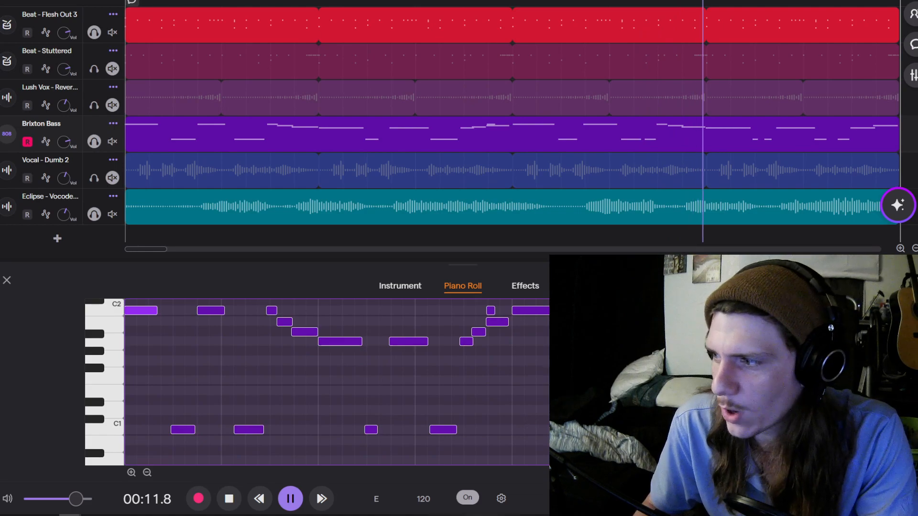
left_click(507, 500)
left_click(505, 500)
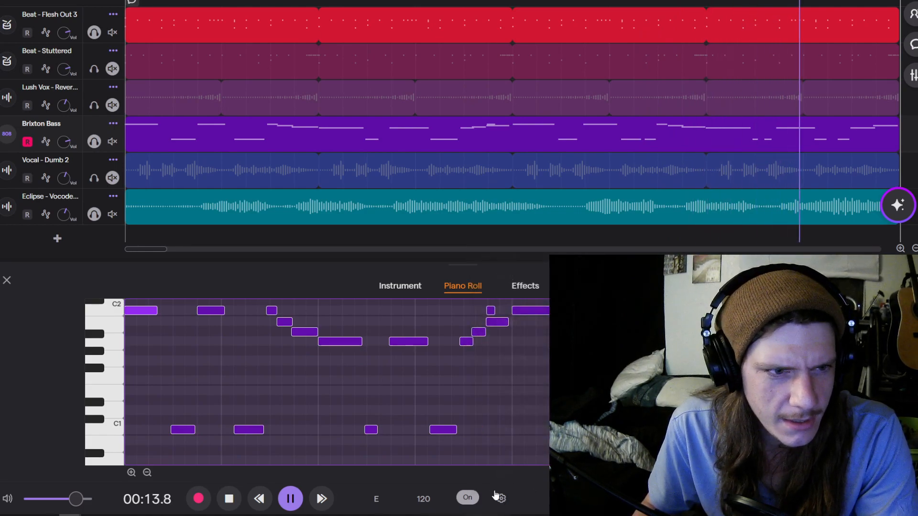
scroll(375, 361, "up", 3)
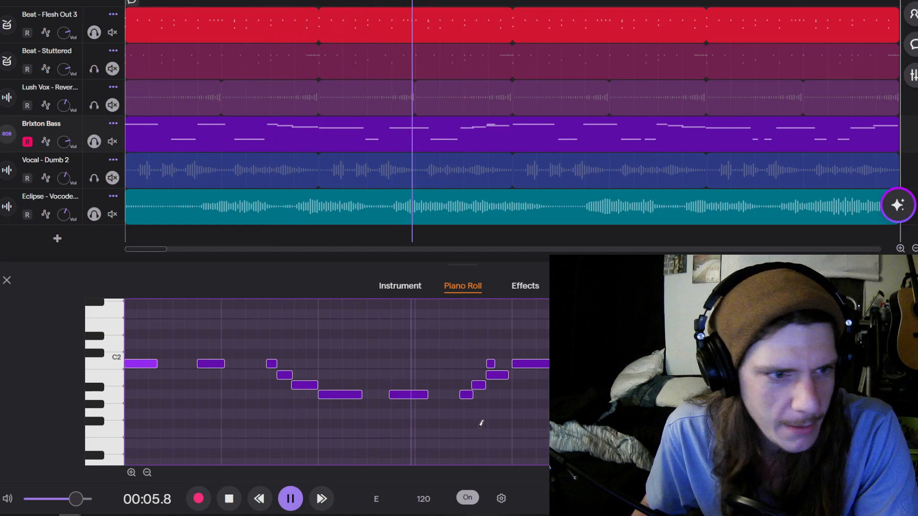
scroll(163, 439, "down", 1)
key("space")
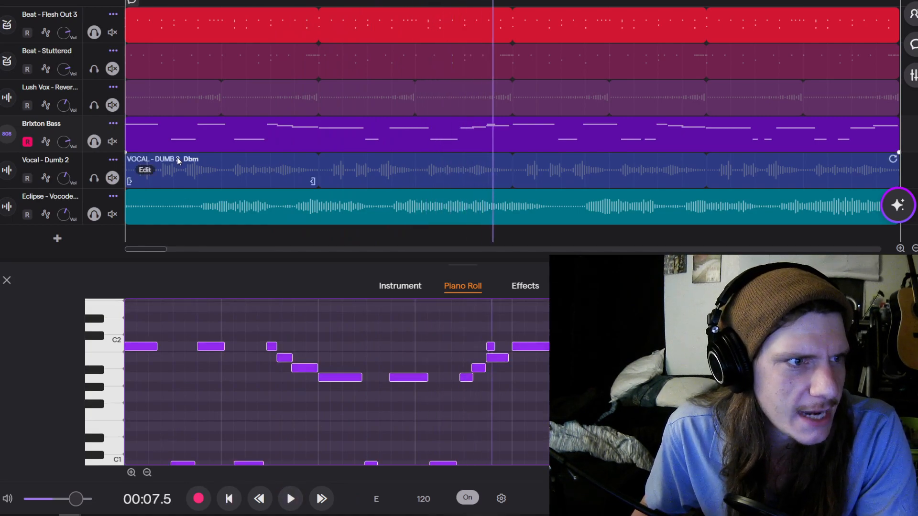
left_click(113, 125)
mouse_move(191, 253)
left_click(339, 290)
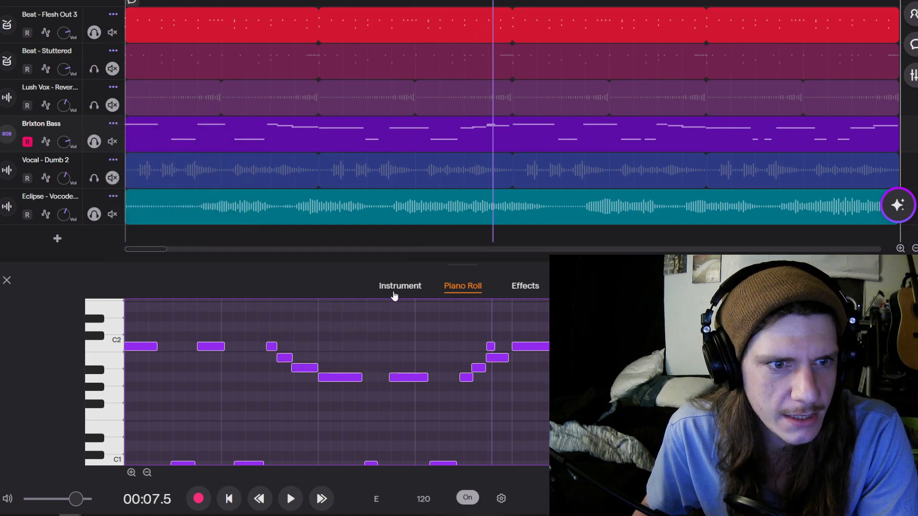
Try quantizing the Brixton Bass notes and listen to the result from the start of the song
scroll(287, 398, "down", 3)
scroll(331, 424, "up", 2)
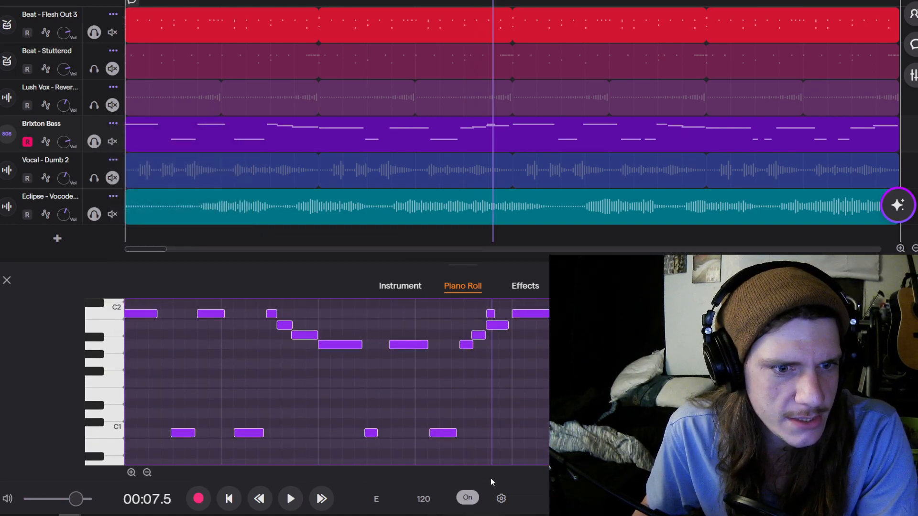
scroll(336, 382, "up", 1)
right_click(815, 383)
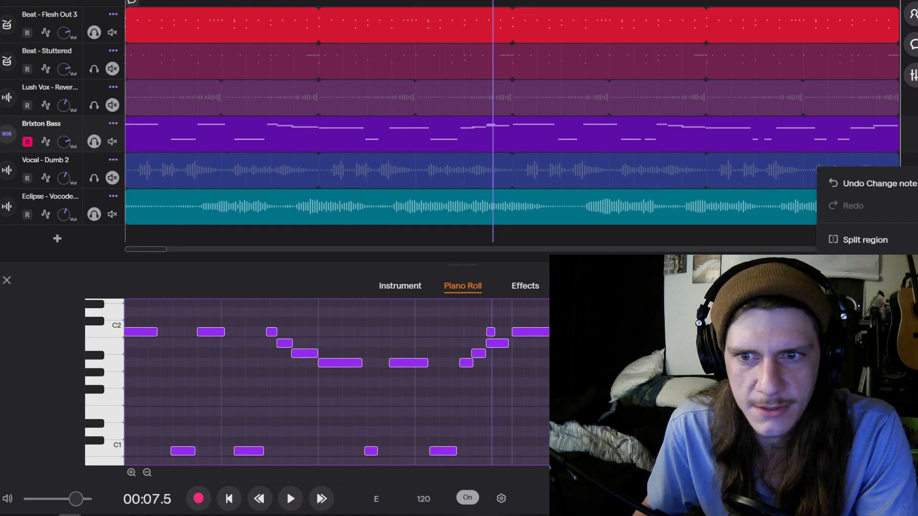
left_click(860, 354)
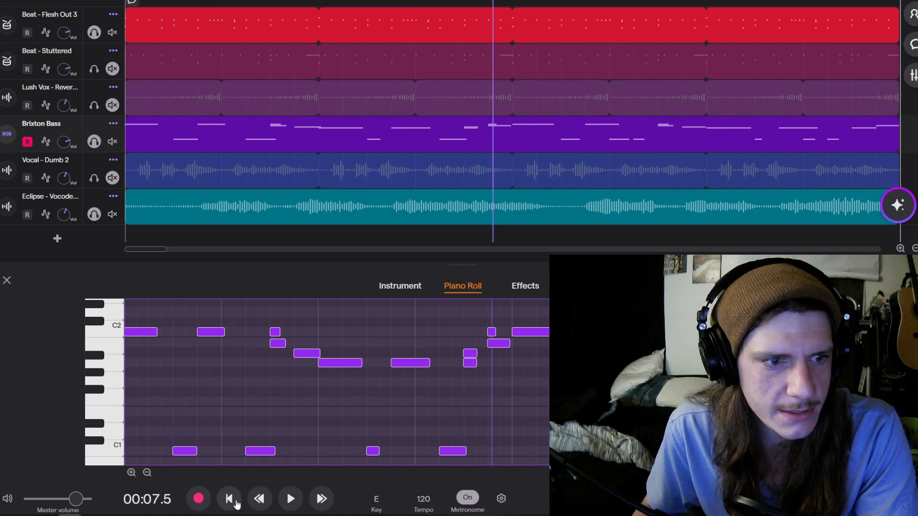
left_click(230, 500)
left_click(290, 499)
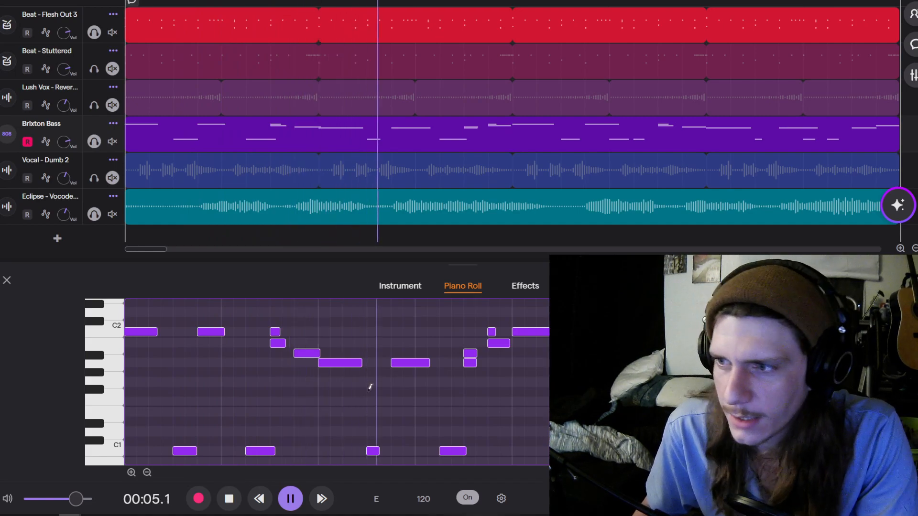
key("space")
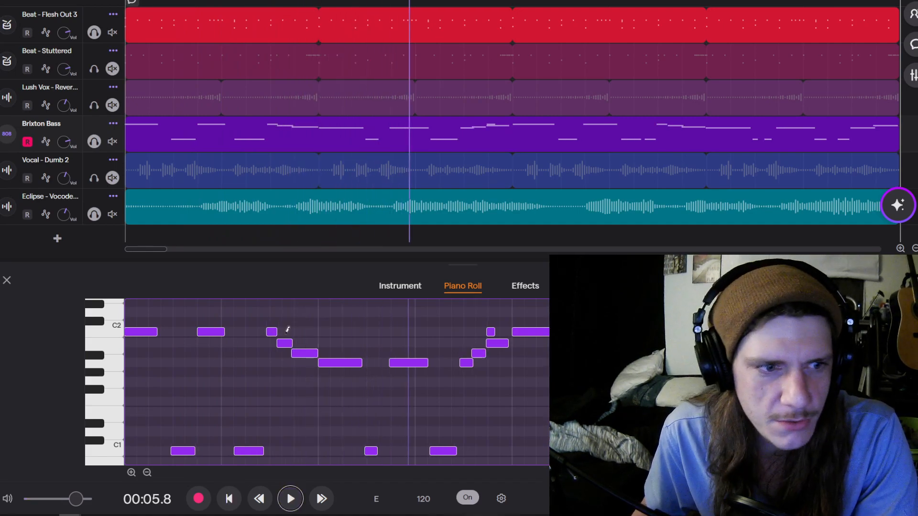
Try quantizing the original bass notes to 1/8 and play the song to judge their timing
right_click(318, 335)
mouse_move(406, 406)
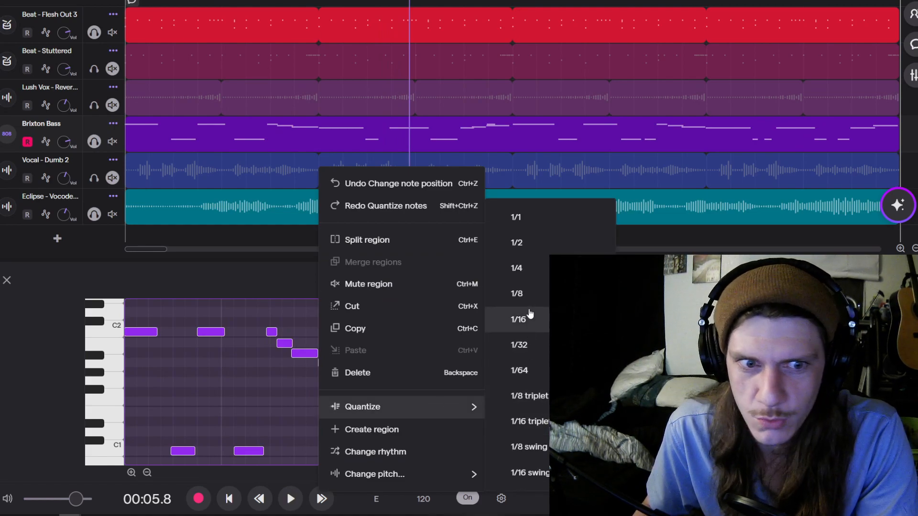
left_click(525, 295)
left_click(254, 504)
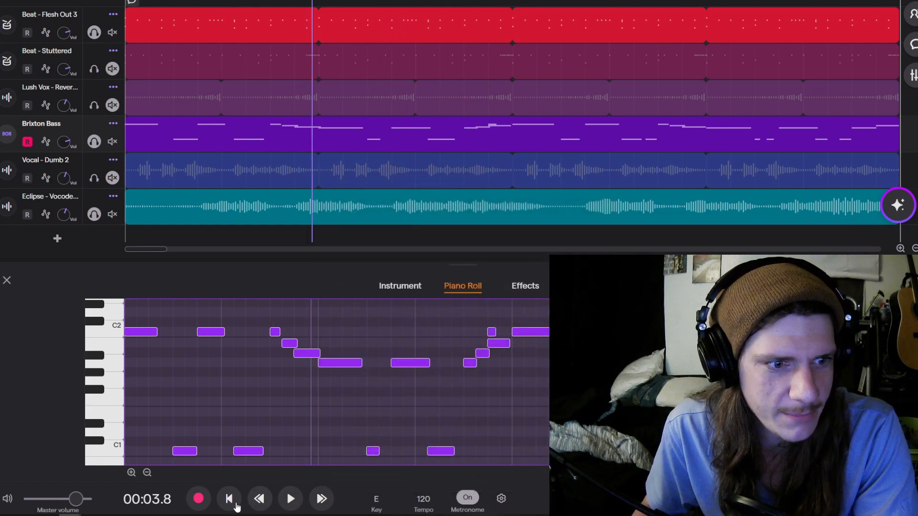
left_click(290, 507)
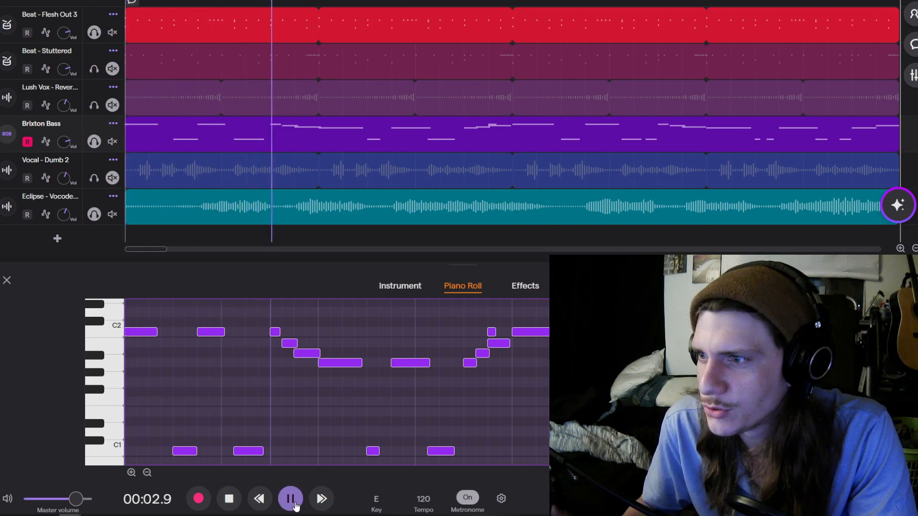
left_click(292, 502)
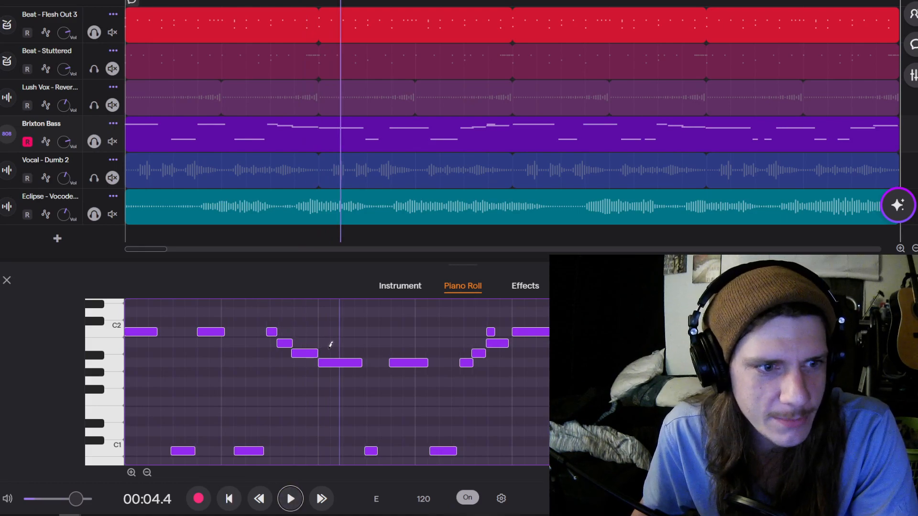
Try quantizing the bass notes to 1/8 triplet
right_click(328, 345)
mouse_move(406, 411)
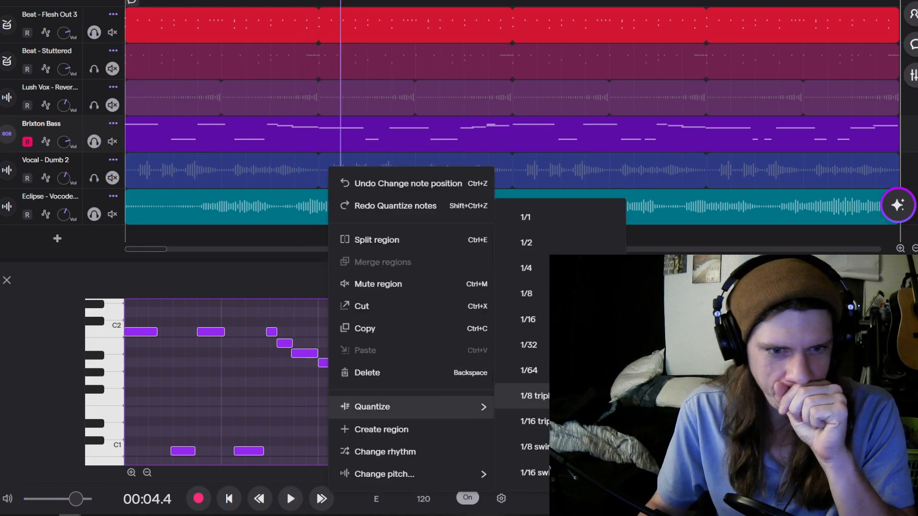
left_click(555, 397)
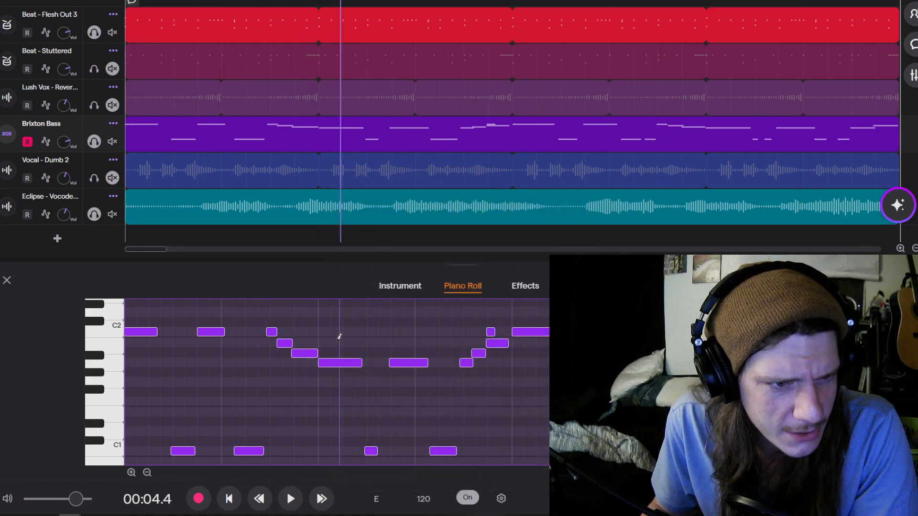
Try quantizing the bass notes to 1/16 triplet and listen from the start of the song
right_click(341, 336)
mouse_move(418, 408)
left_click(536, 420)
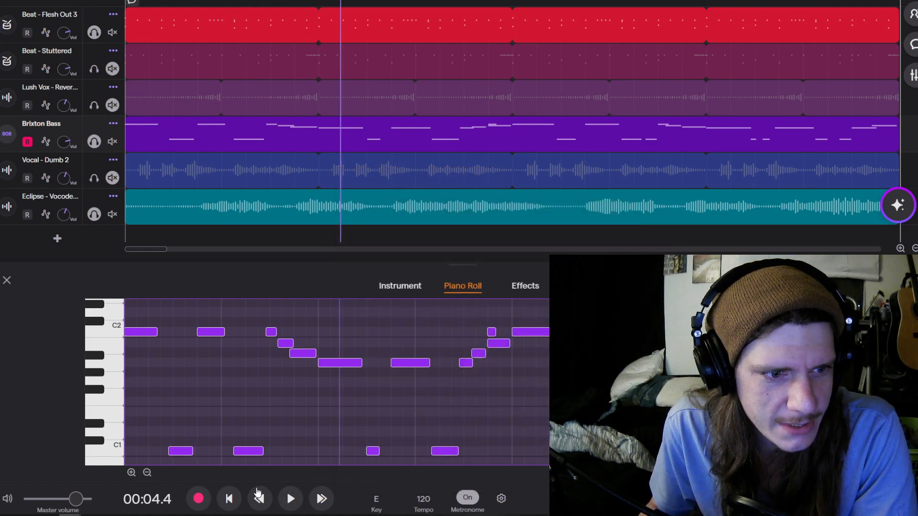
left_click(237, 506)
left_click(296, 504)
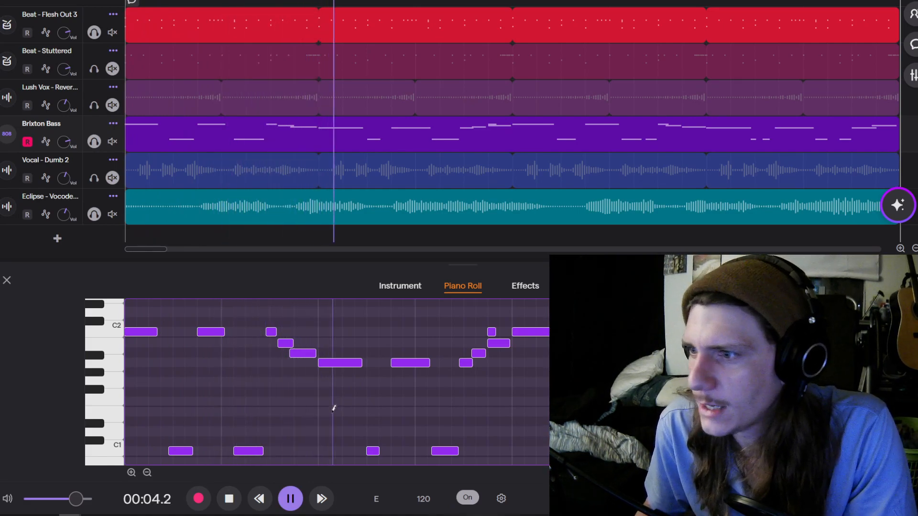
key("space")
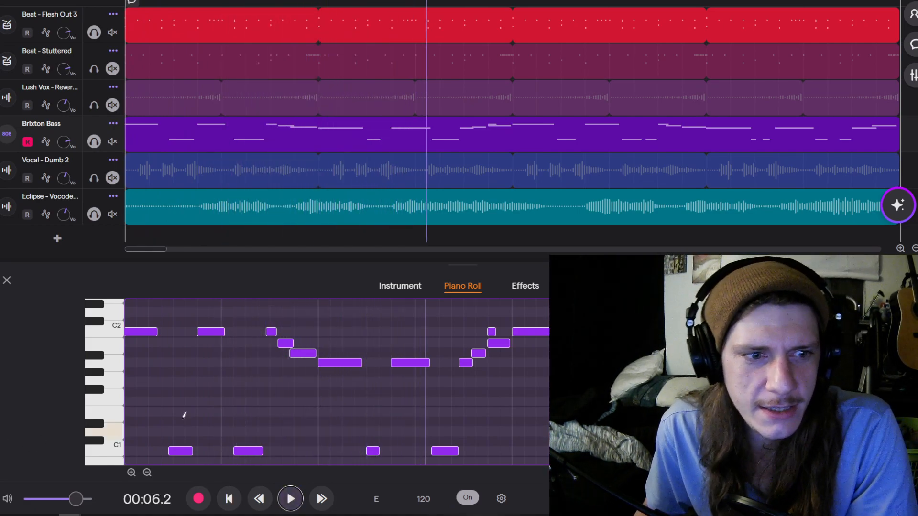
Try quantizing the bass notes to 1/16 swing with the default swing amount and play the result
right_click(439, 380)
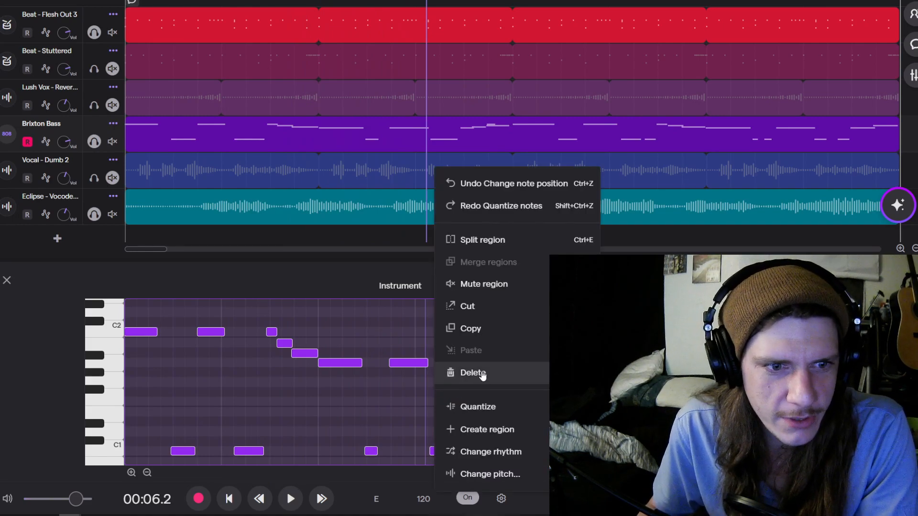
mouse_move(526, 402)
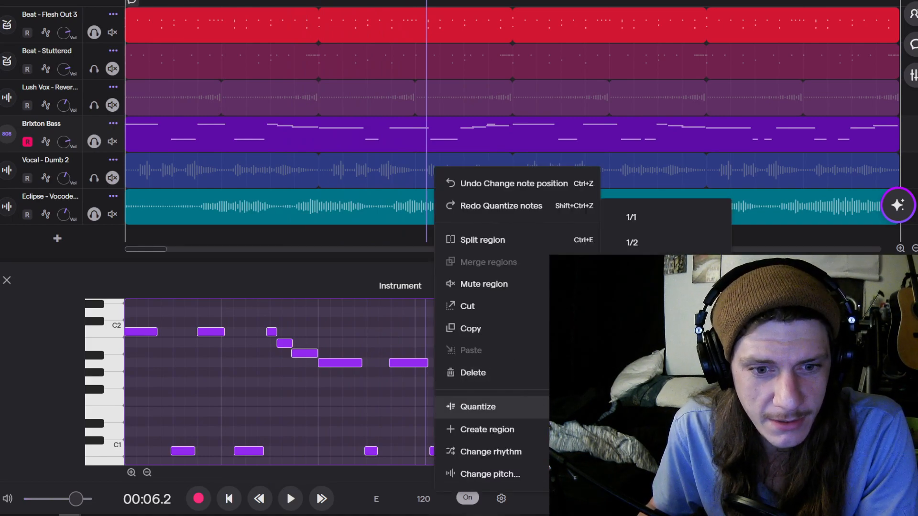
left_click(632, 471)
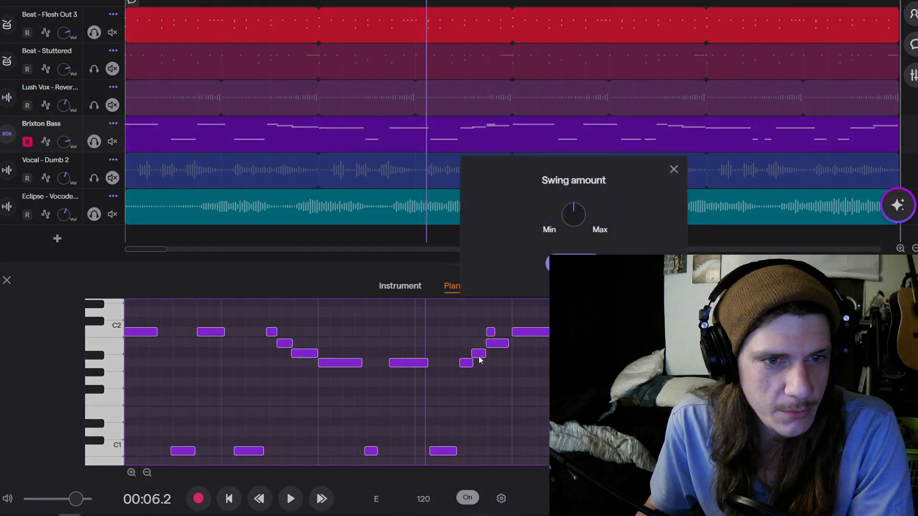
left_click(582, 257)
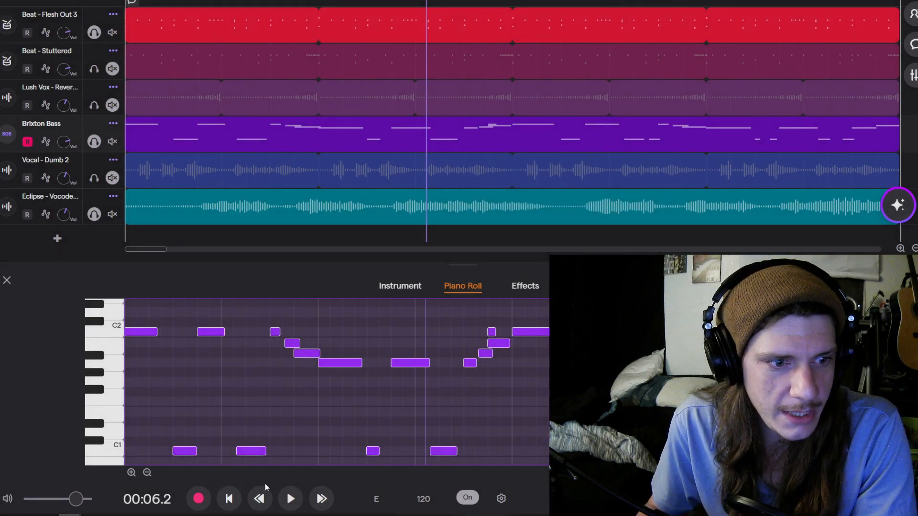
left_click(289, 499)
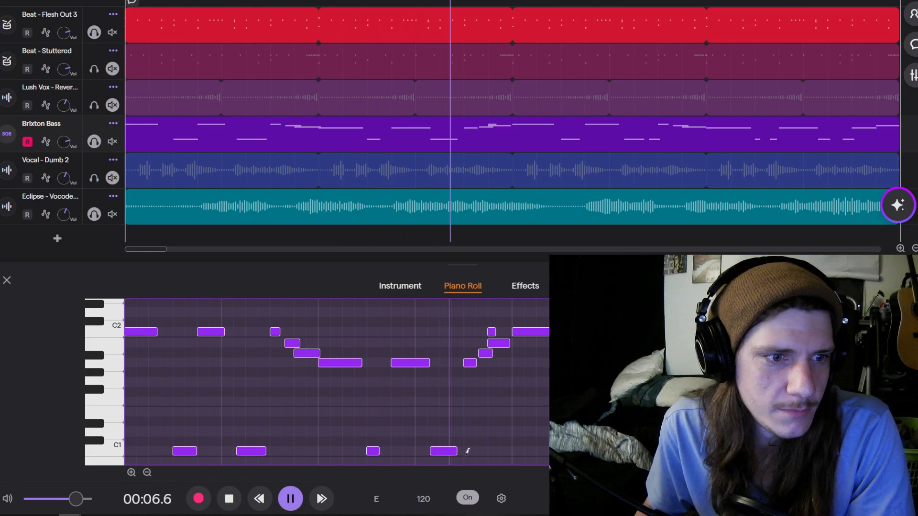
key("space")
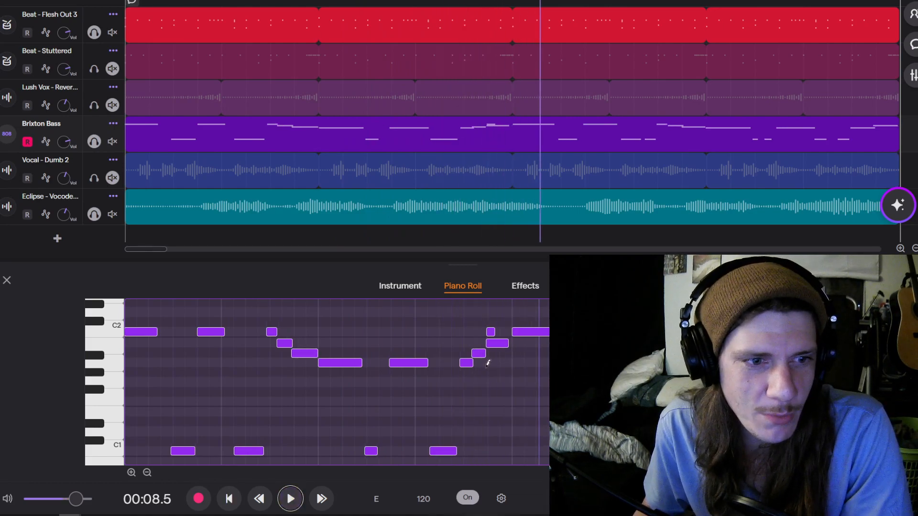
Try quantizing the bass notes to 1/16 and listen from the start of the song
right_click(389, 373)
mouse_move(485, 411)
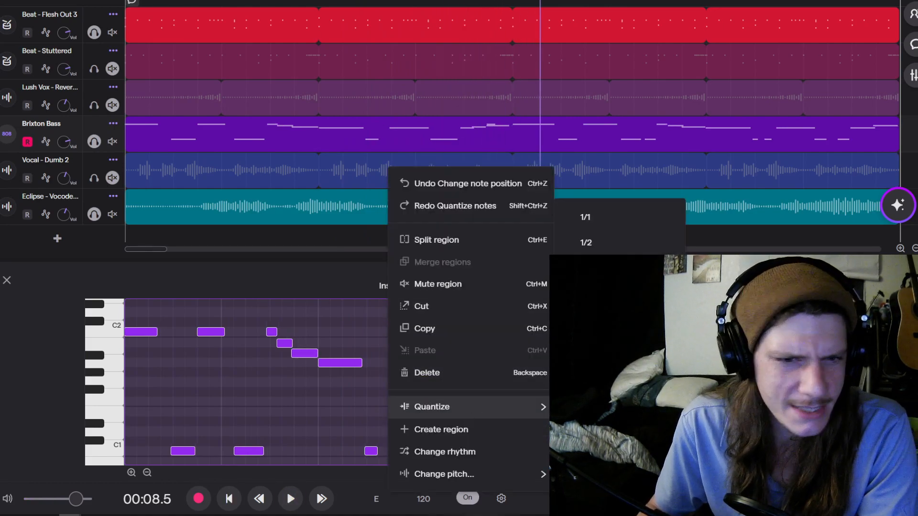
left_click(586, 319)
left_click(229, 499)
left_click(293, 502)
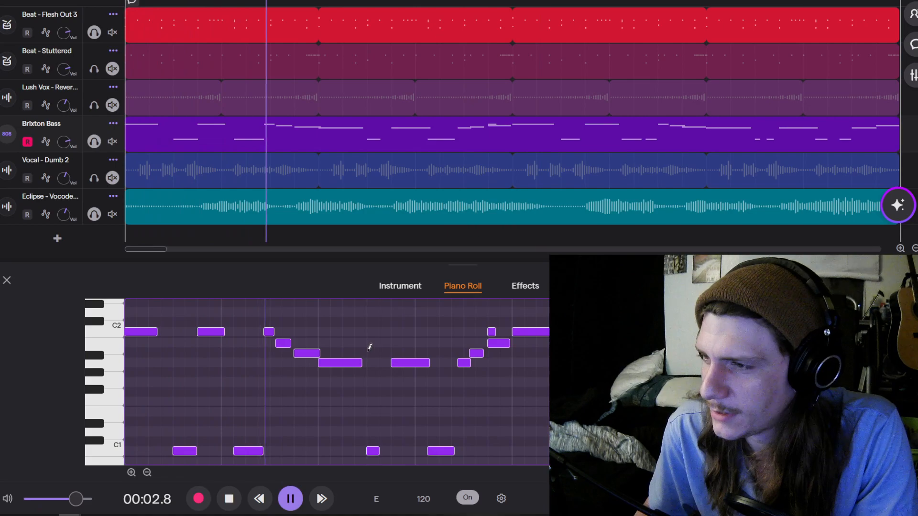
key("space")
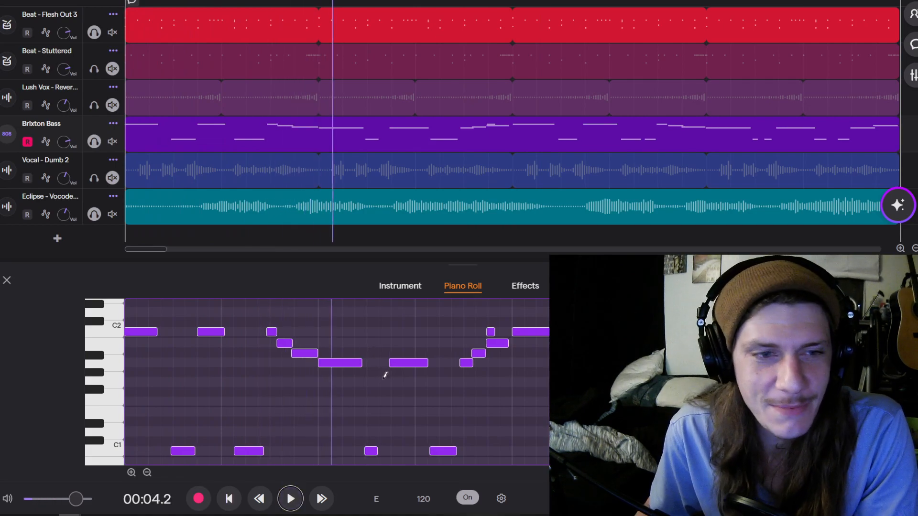
Quantize the Brixton Bass notes to 1/8 and play the song from the start
right_click(390, 378)
mouse_move(473, 410)
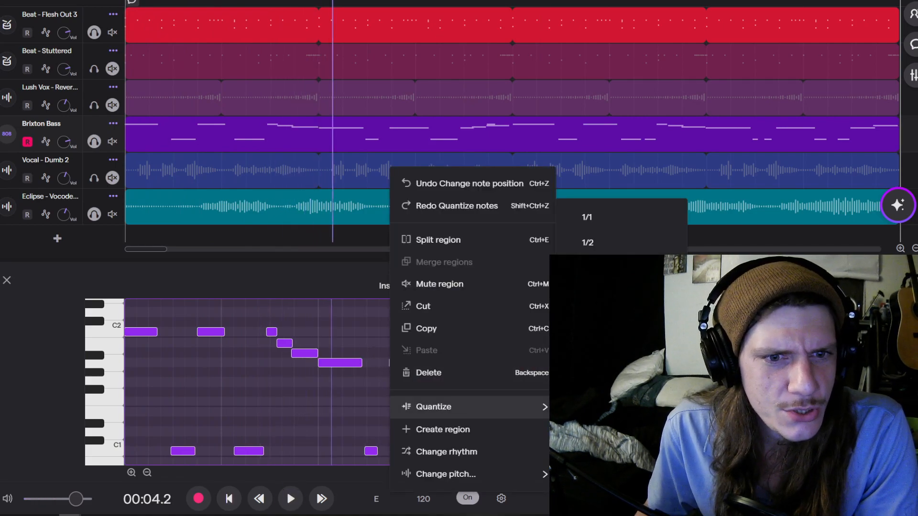
left_click(588, 294)
left_click(229, 507)
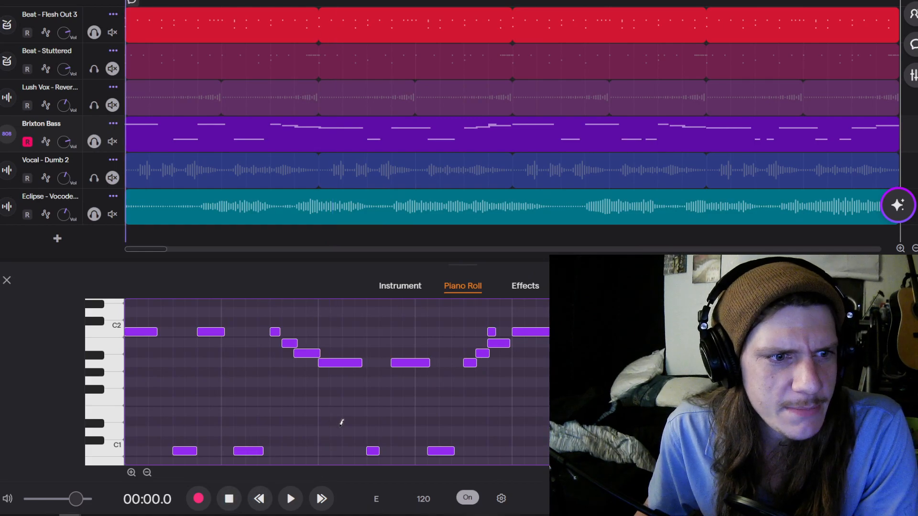
key("space")
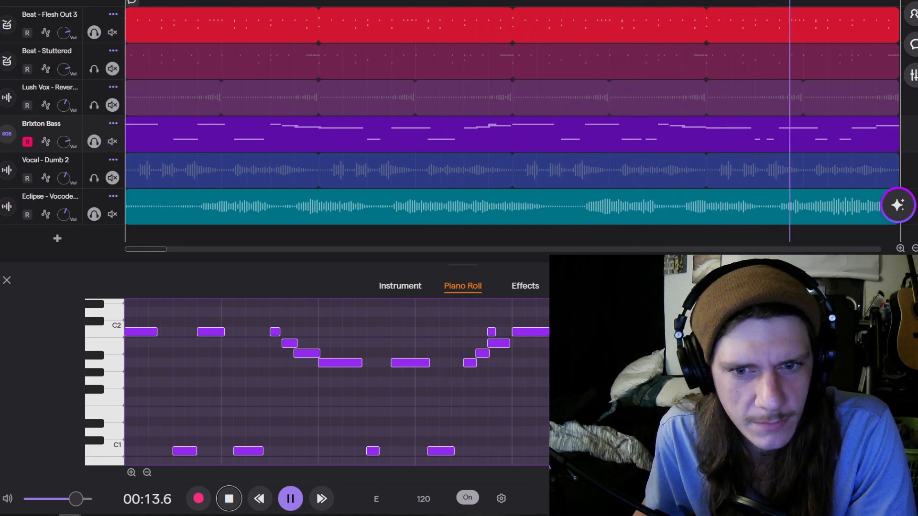
Stop playback, return to the start, and set the song's tempo to 130 BPM
left_click(915, 248)
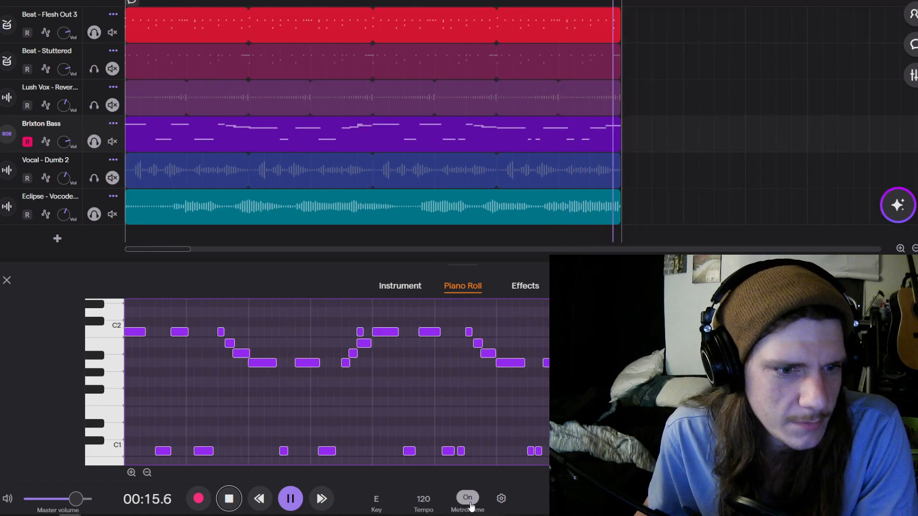
left_click(291, 499)
left_click(259, 499)
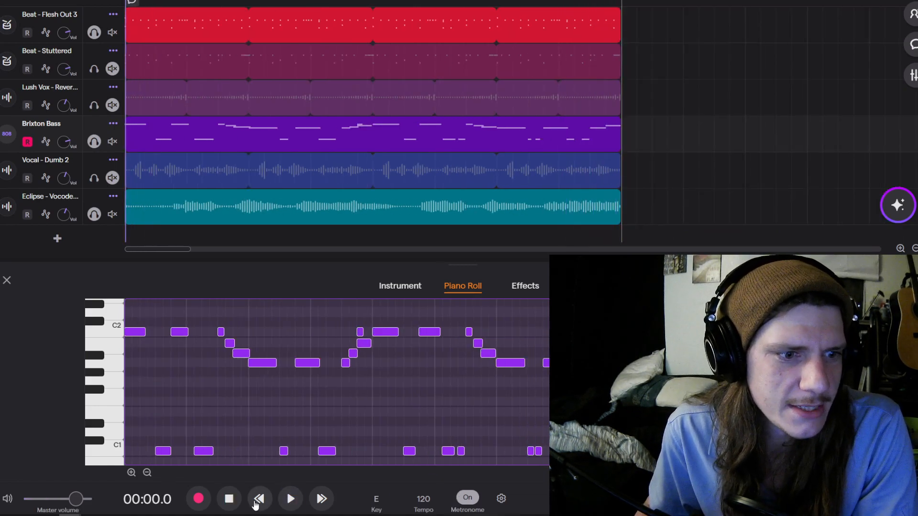
left_click(423, 502)
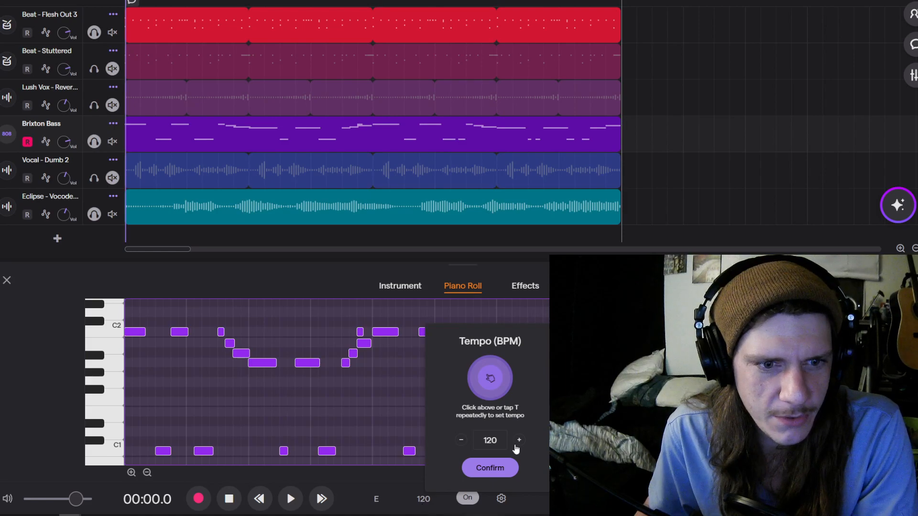
left_click(492, 466)
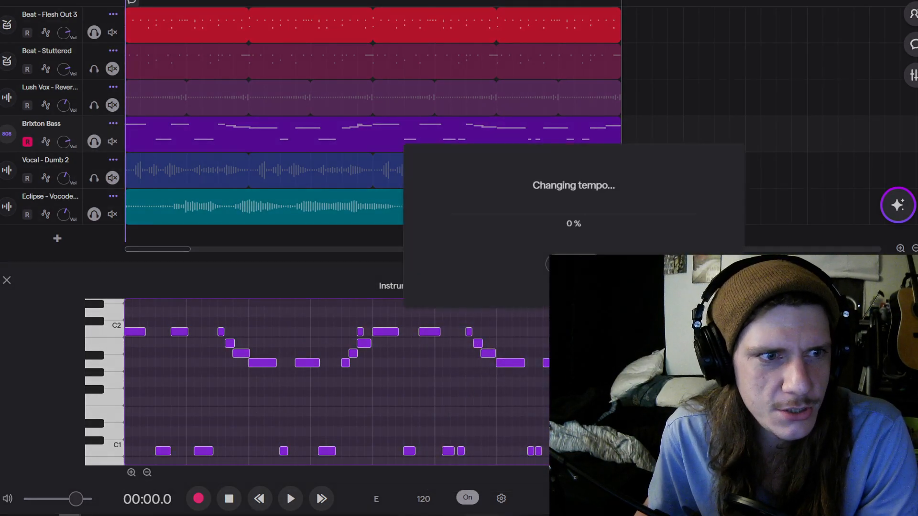
left_click(651, 270)
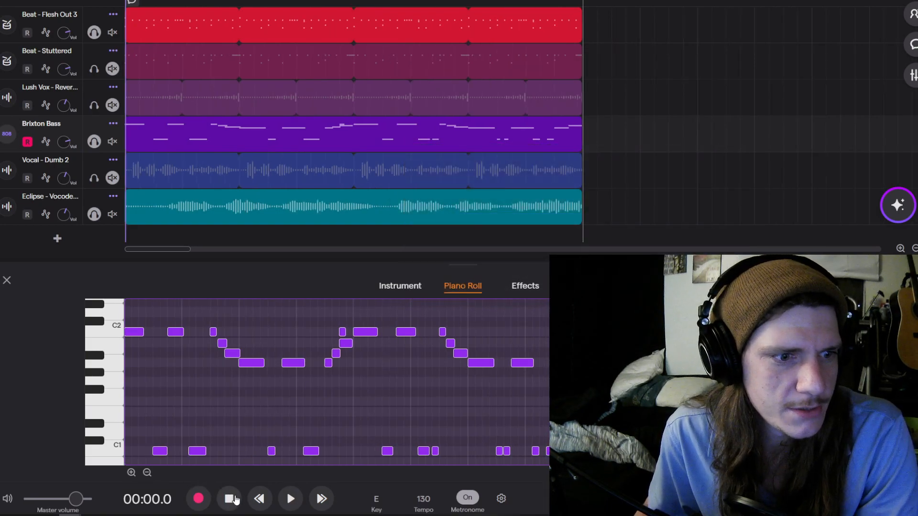
Play the song from the start and look through the Brixton Bass track and region options without changing anything
left_click(287, 500)
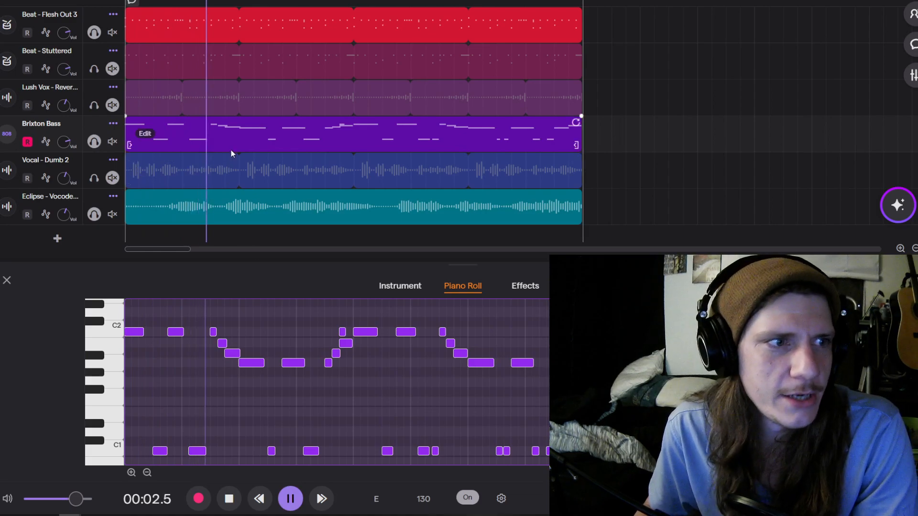
left_click(113, 124)
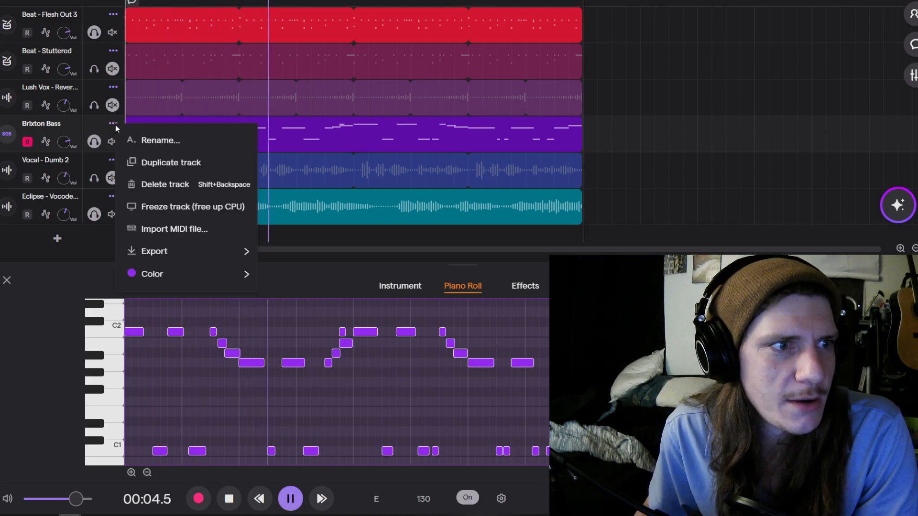
left_click(113, 125)
right_click(146, 139)
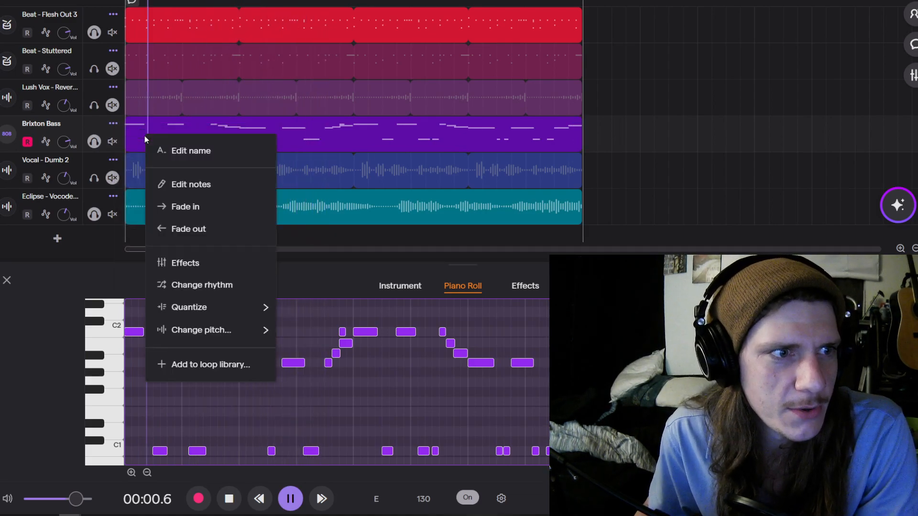
left_click(223, 126)
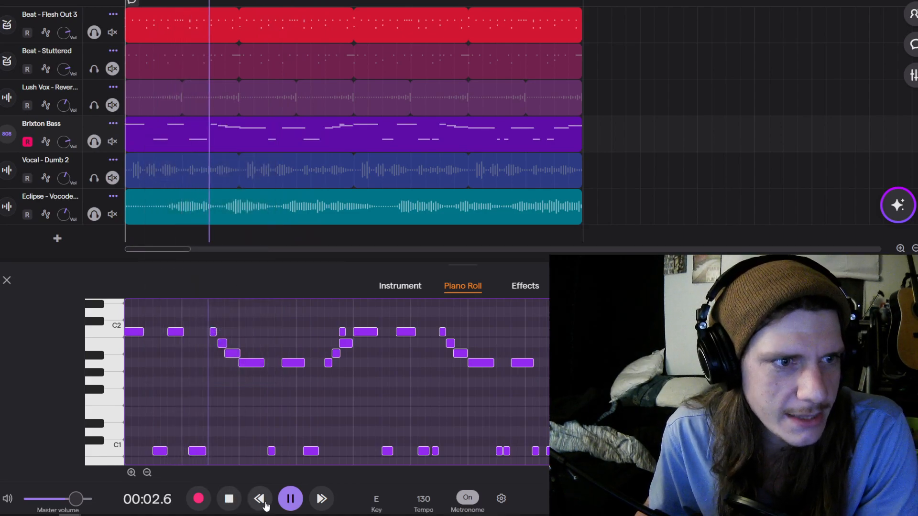
Add a String Ensemble - Studio instrument track and try out notes on it over the playing song
scroll(583, 133, "down", 1)
mouse_move(556, 153)
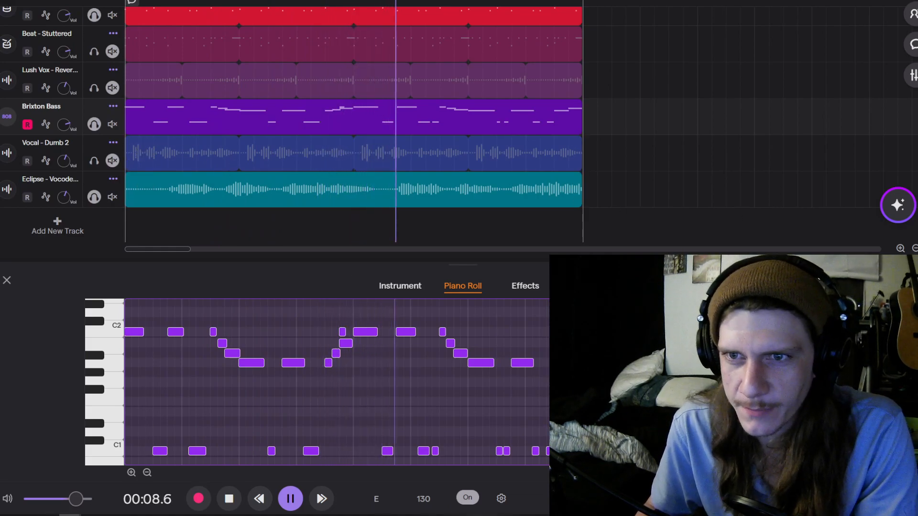
left_click(55, 228)
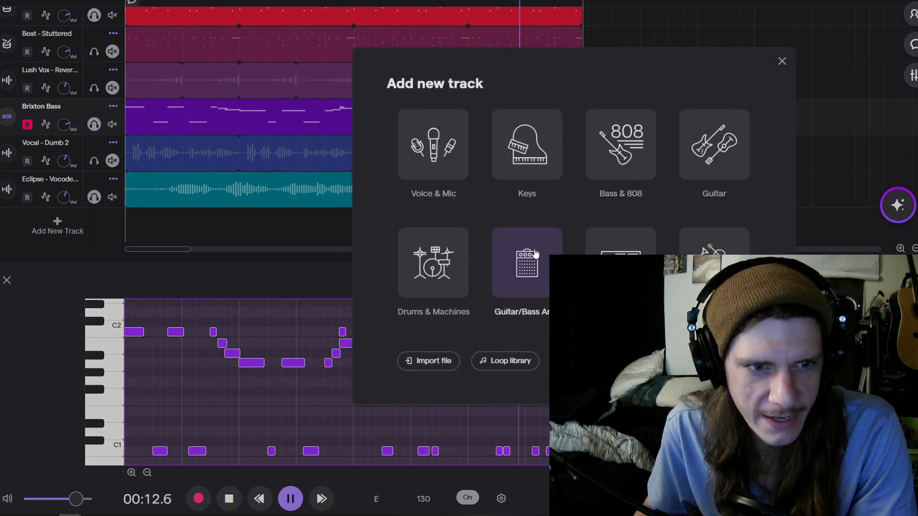
left_click(715, 263)
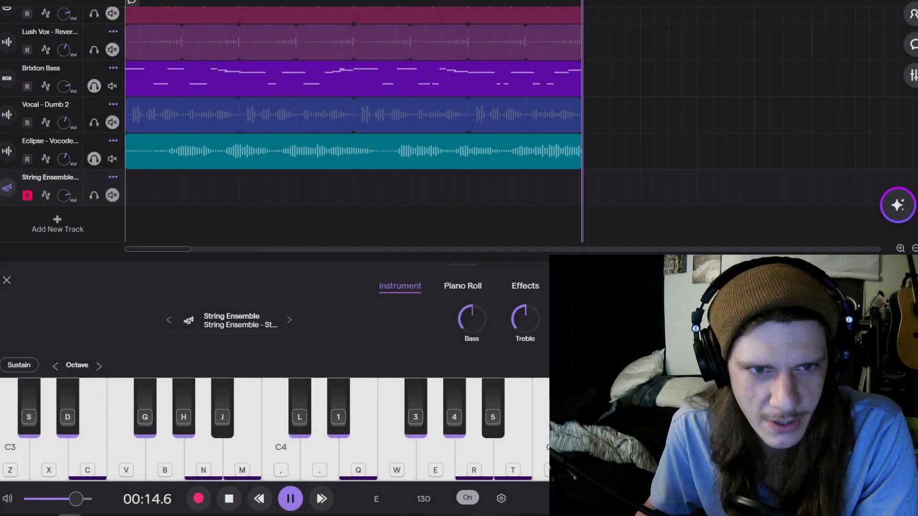
key("z")
key("h")
key("r")
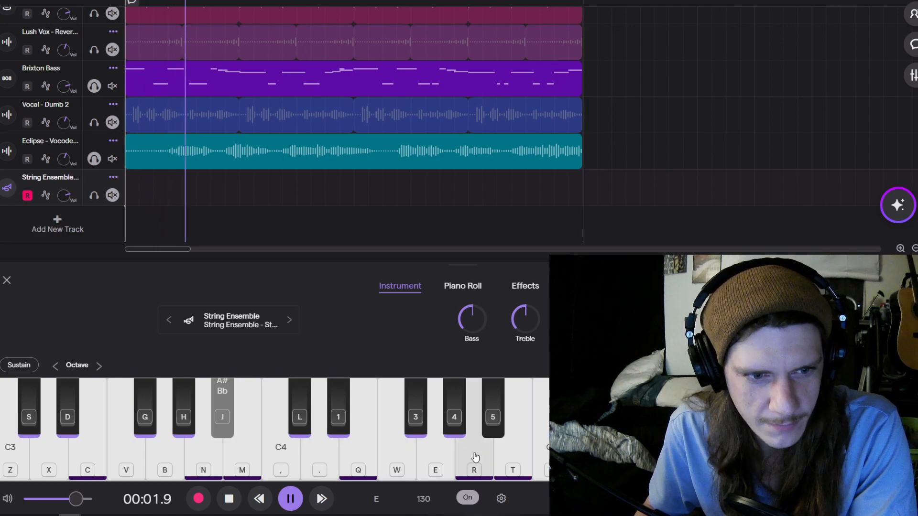
key("e")
key("r")
key("w")
key("e")
key("e")
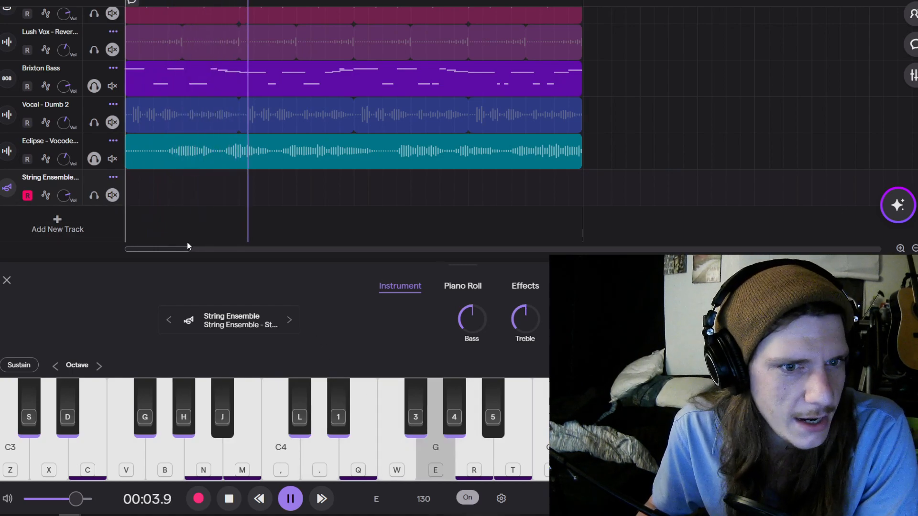
key("r")
Try the Studio Quartet - Pizzicato preset on the strings track, pausing the song and playing a few notes
left_click(271, 325)
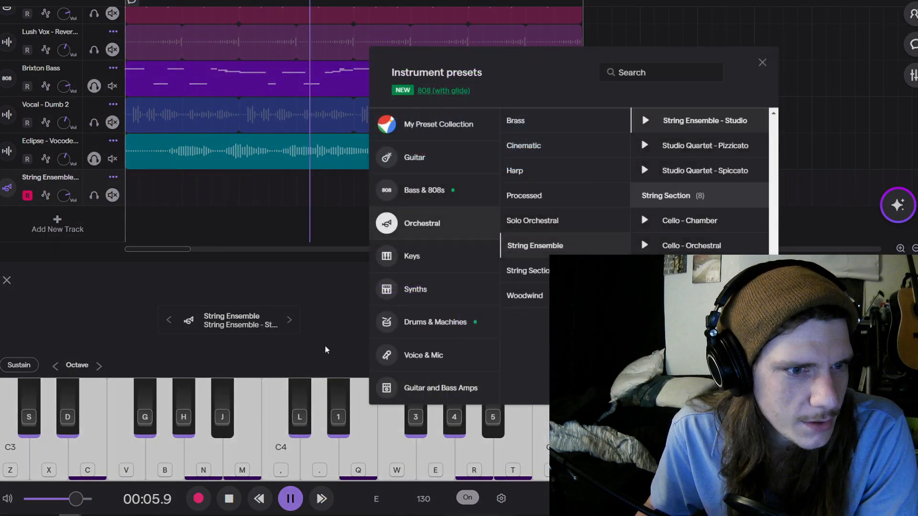
key("Escape")
left_click(290, 499)
key("q")
key("w")
key("e")
key("q")
key("comma")
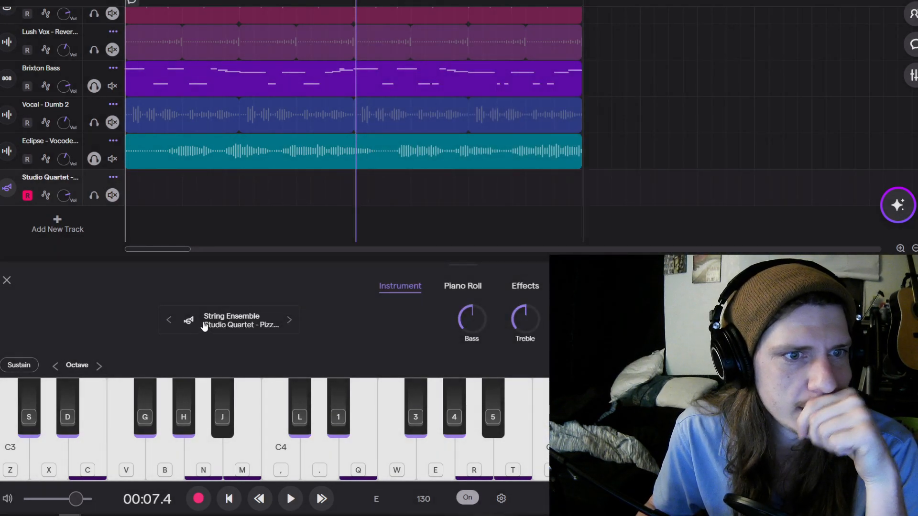
Preview other orchestral string presets and set the strings track to String Ensemble - Studio
left_click(203, 327)
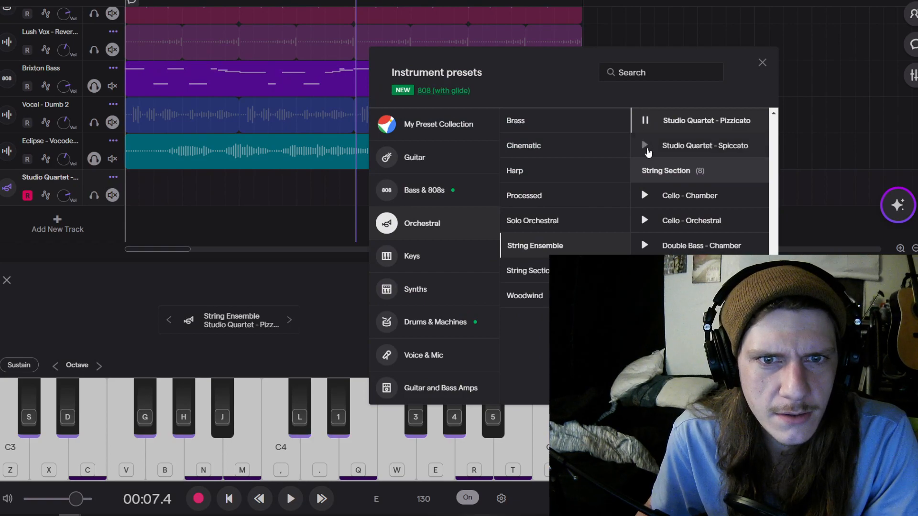
scroll(653, 215, "down", 8)
scroll(653, 214, "up", 10)
scroll(699, 181, "up", 3)
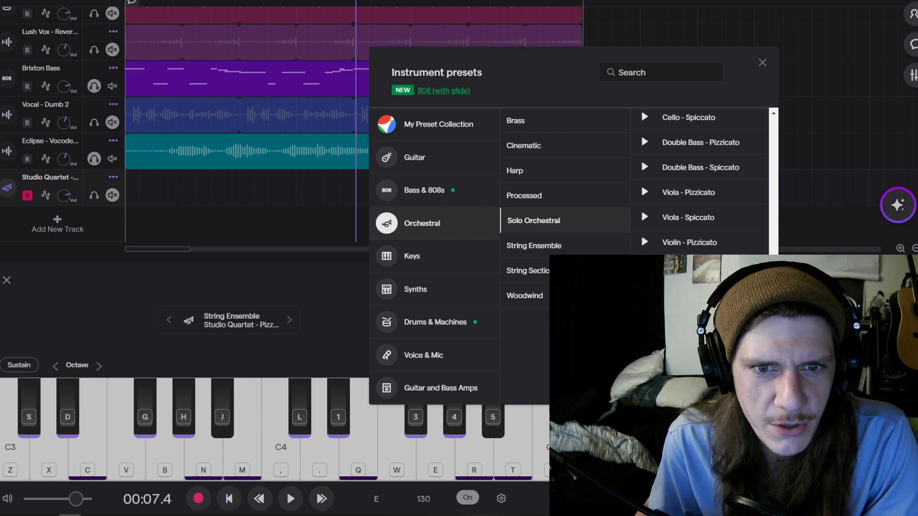
scroll(699, 182, "down", 3)
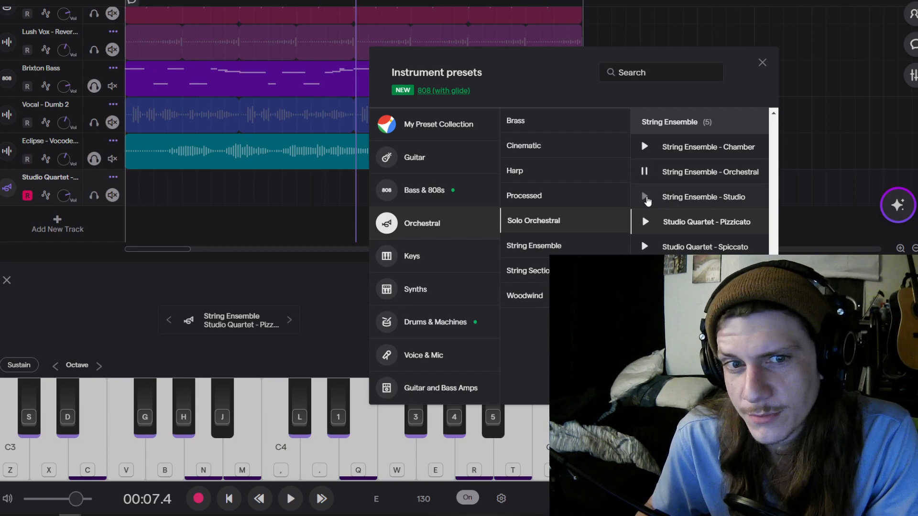
left_click(700, 200)
scroll(717, 198, "down", 2)
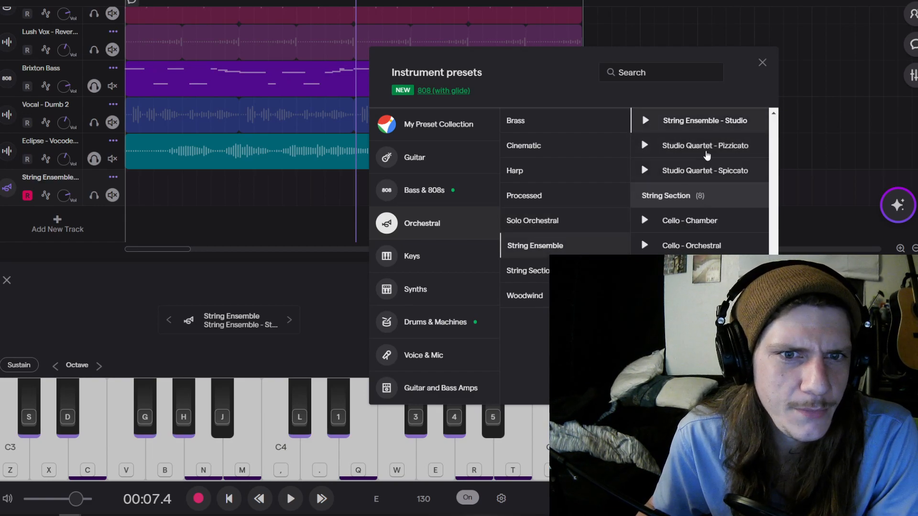
left_click(565, 247)
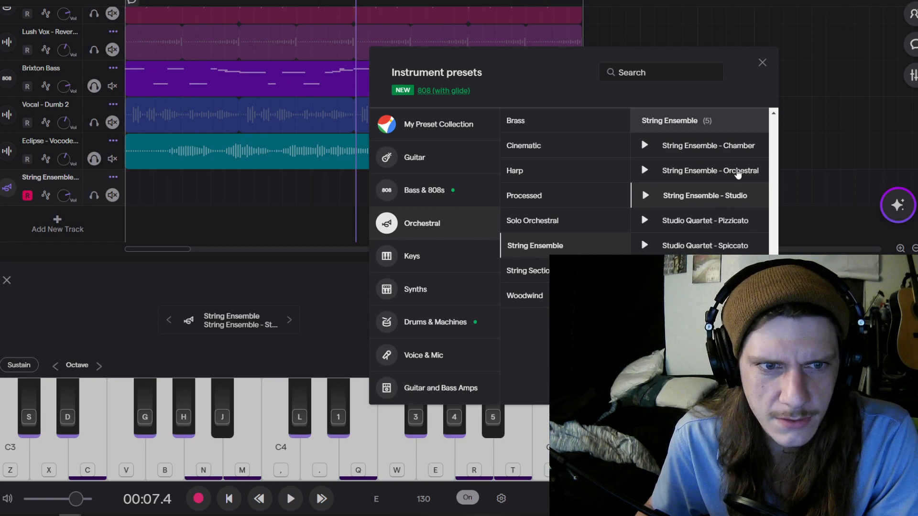
left_click(762, 63)
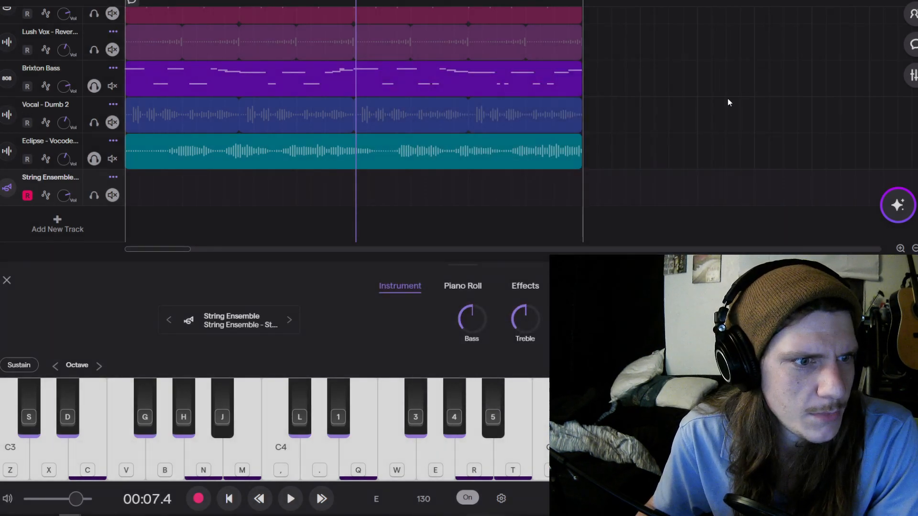
Solo the String Ensemble track along with the other soloed tracks and play the song from the start
key("r")
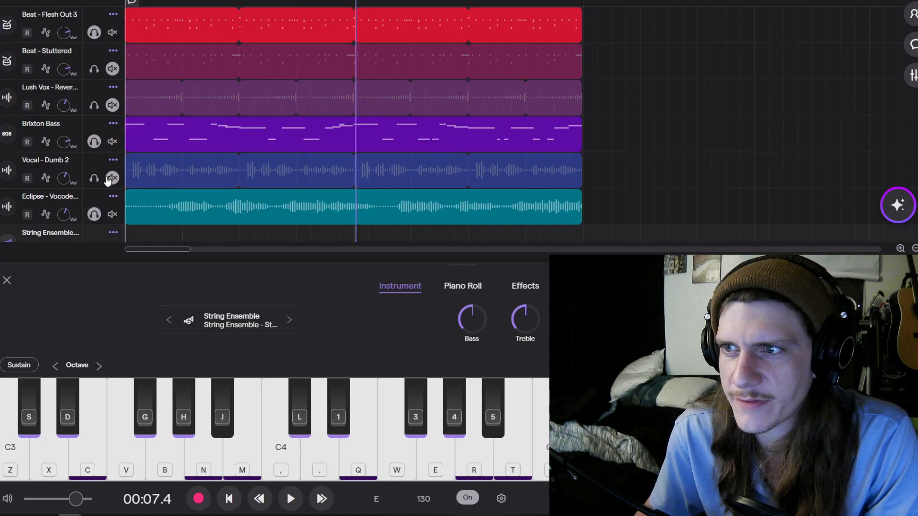
scroll(96, 198, "up", 2)
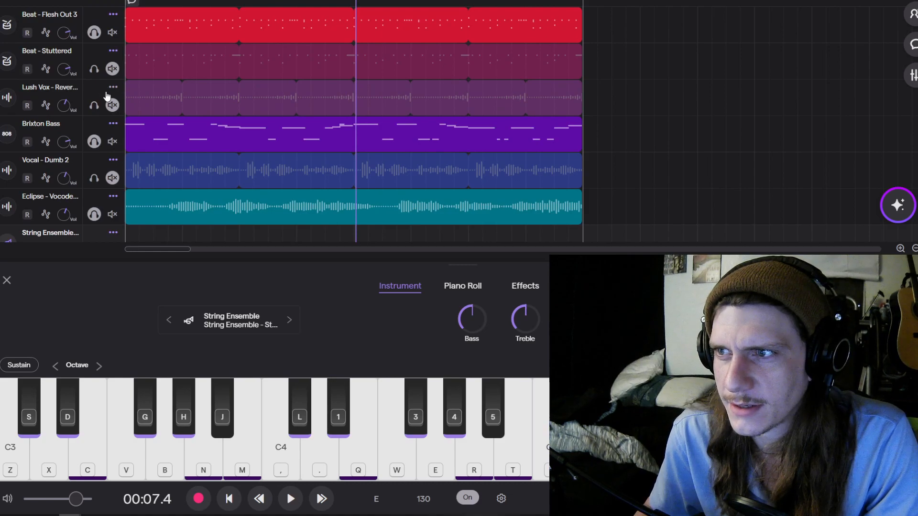
scroll(106, 95, "down", 2)
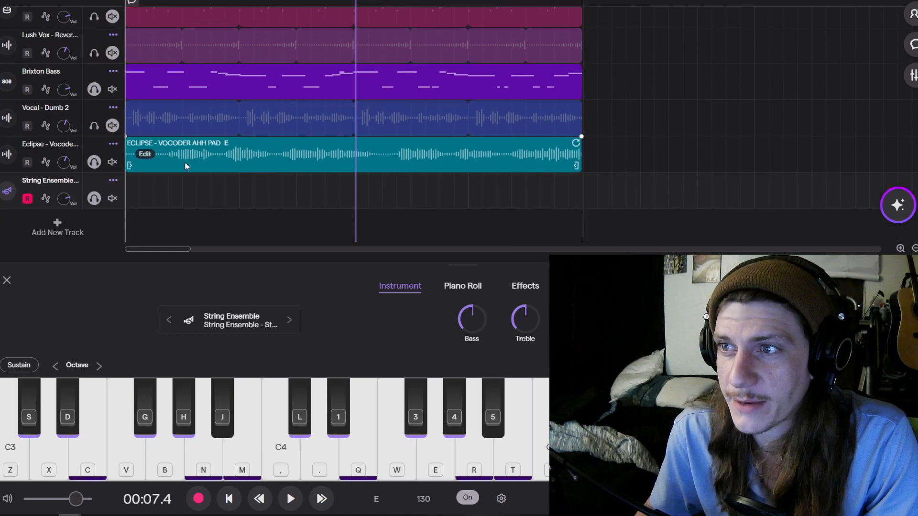
left_click(242, 504)
key("space")
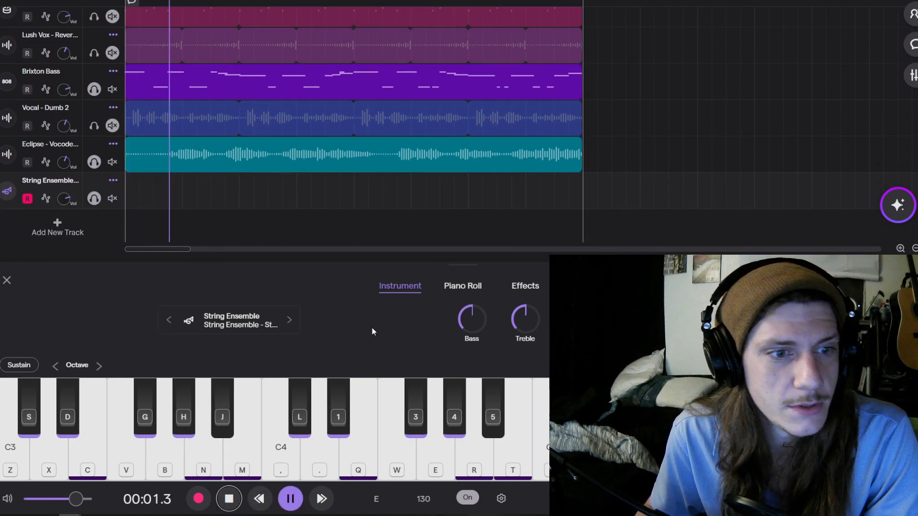
Rehearse string melody ideas on the instrument's keyboard while the song loops
key("h")
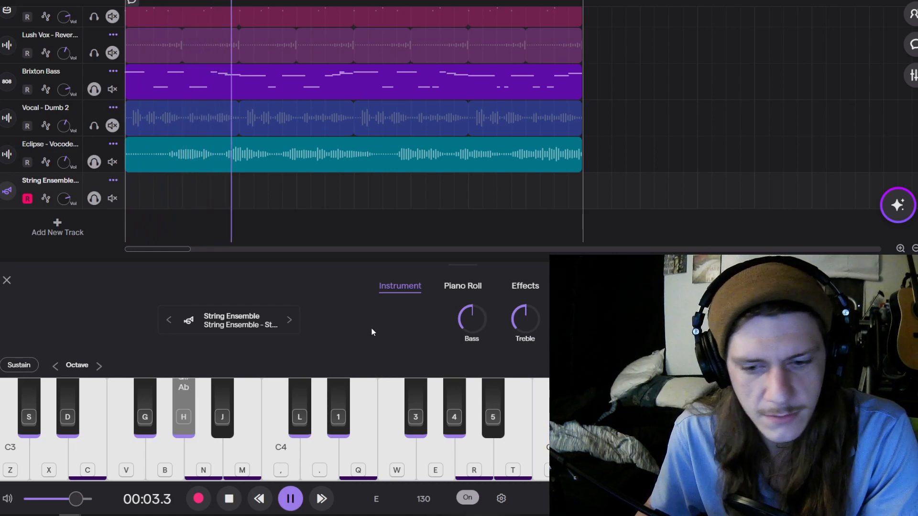
key("h")
key("j")
key("n")
key("n")
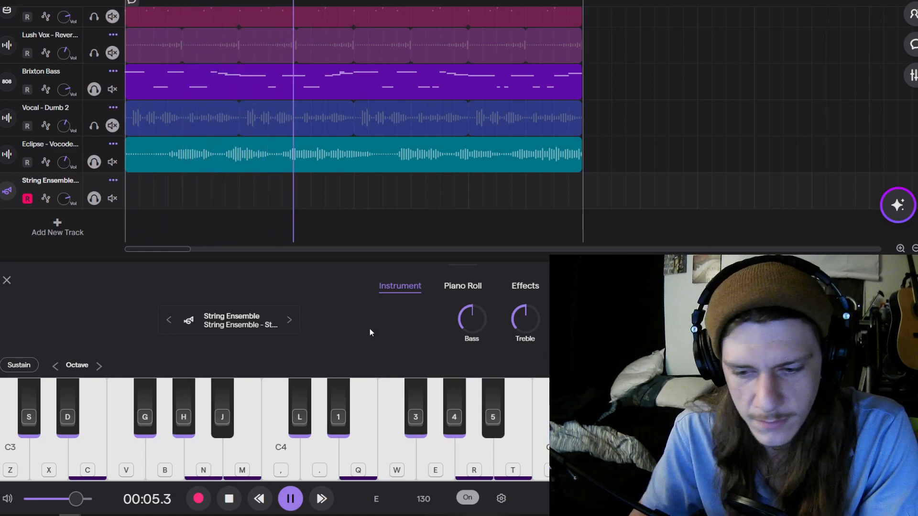
key("n")
key("n")
key("h")
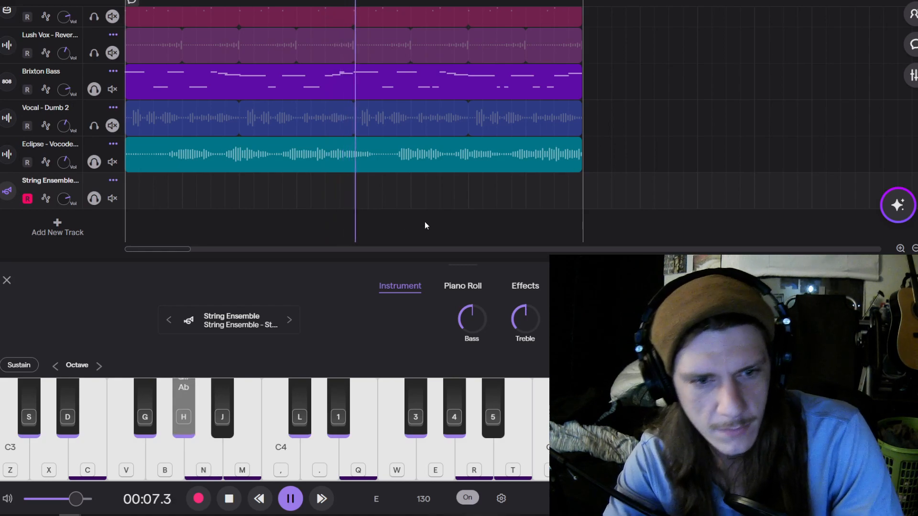
key("r")
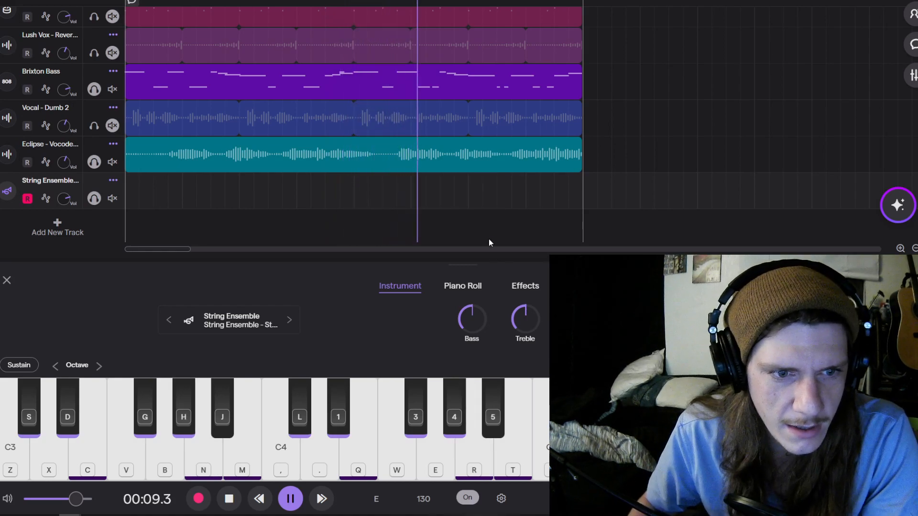
key("t")
key("r")
key("4")
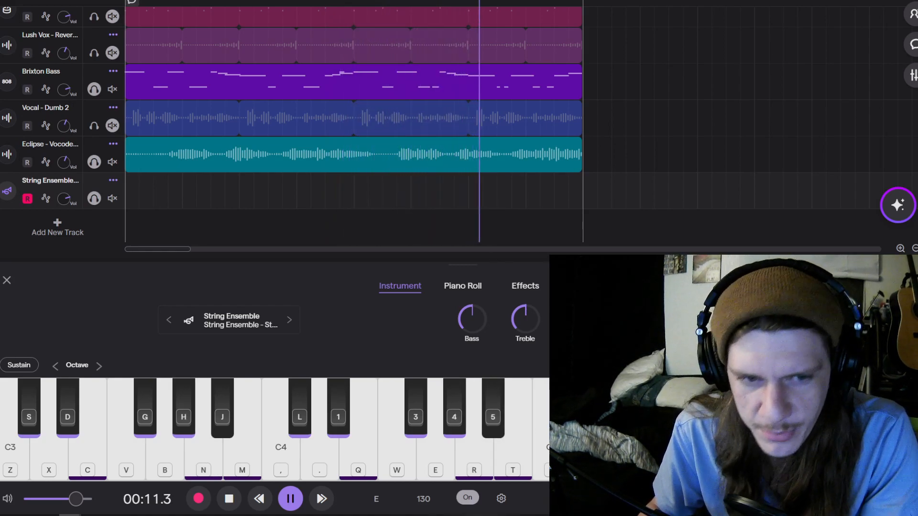
key("4")
key("r")
key("r")
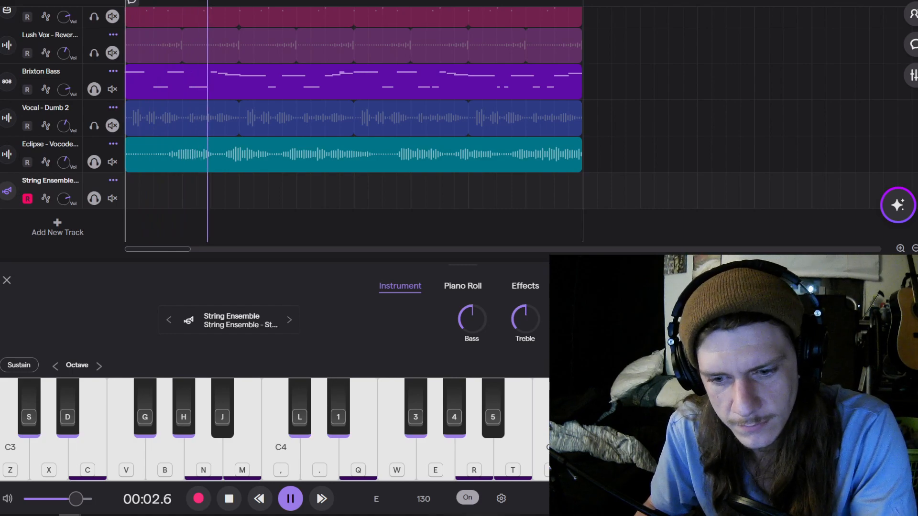
key("5")
key("r")
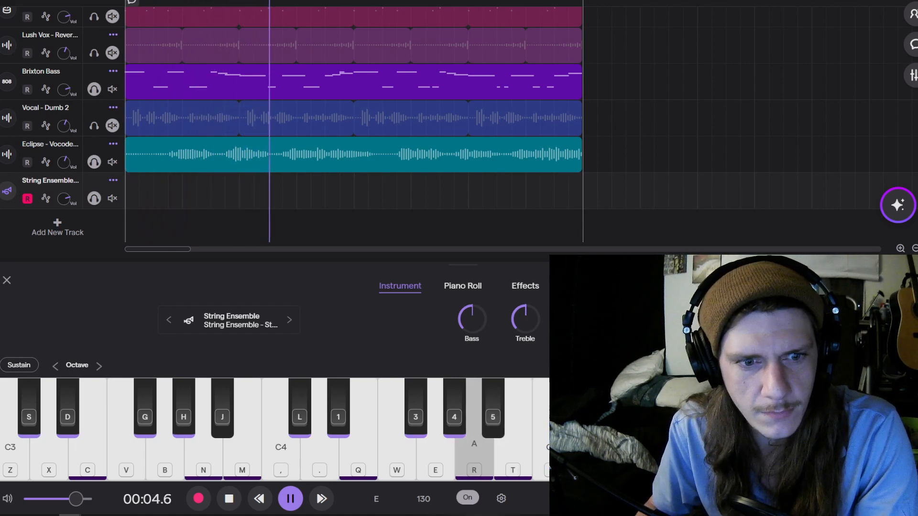
key("r")
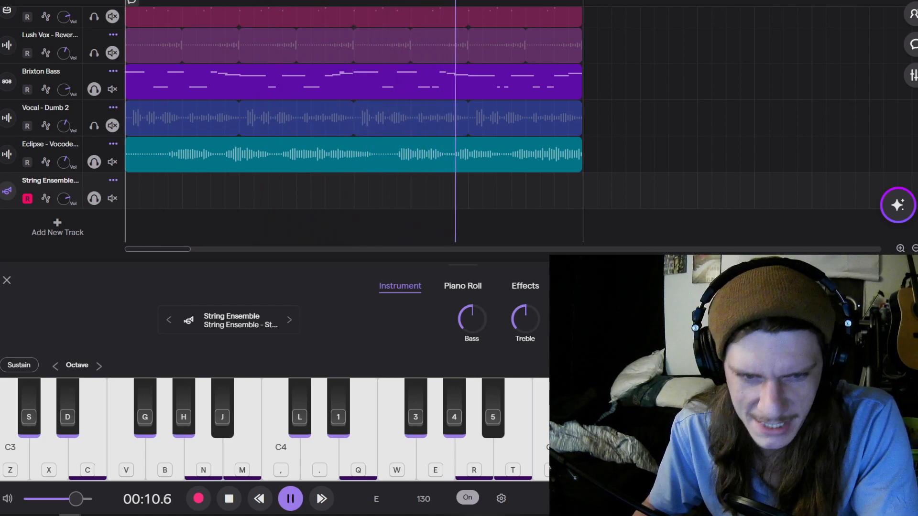
key("r")
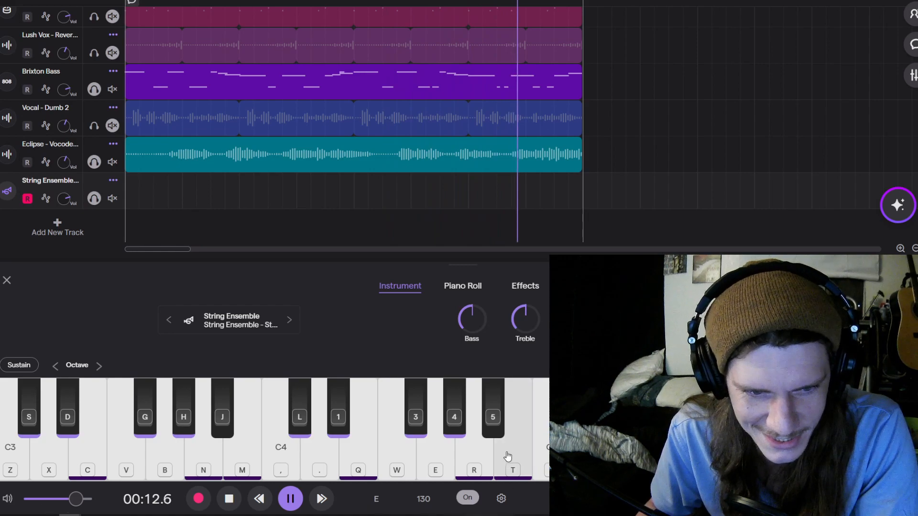
left_click(485, 471)
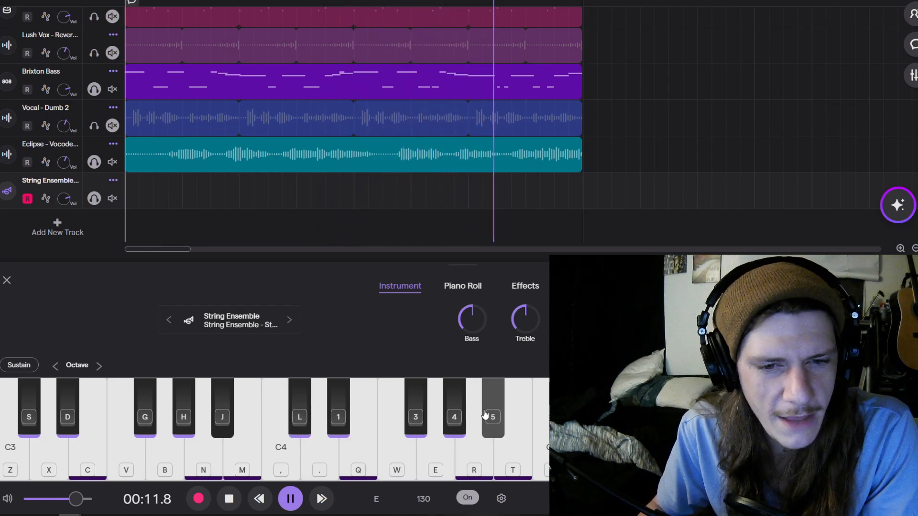
key("h")
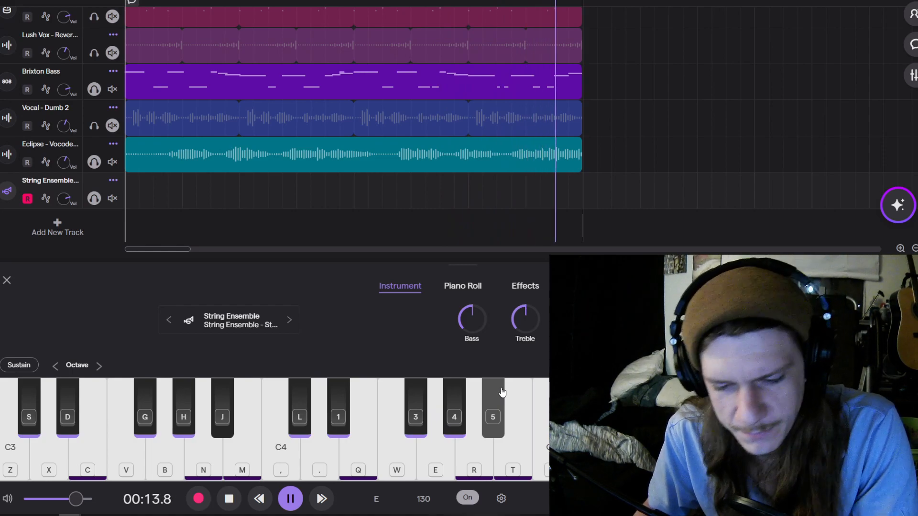
key("h")
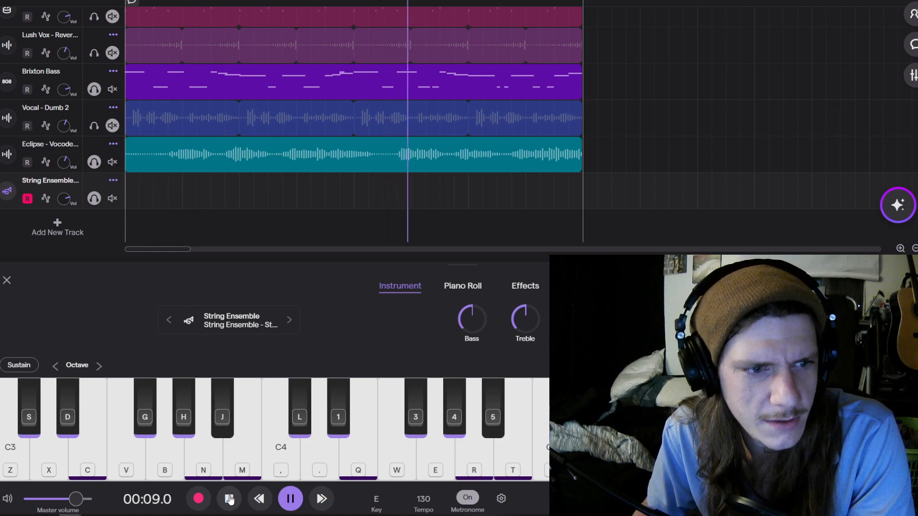
Stop playback, return to the start, and record a String Ensemble part over the whole length of the song
left_click(229, 499)
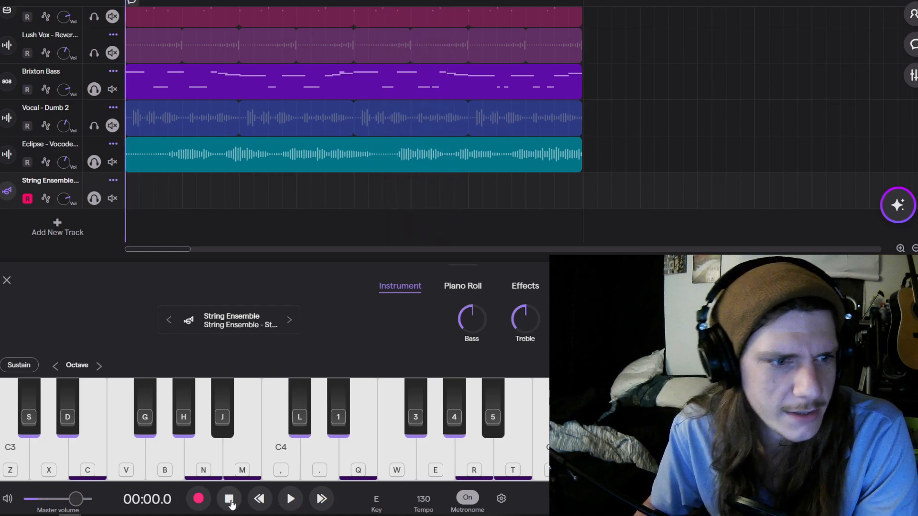
left_click(199, 499)
key("1")
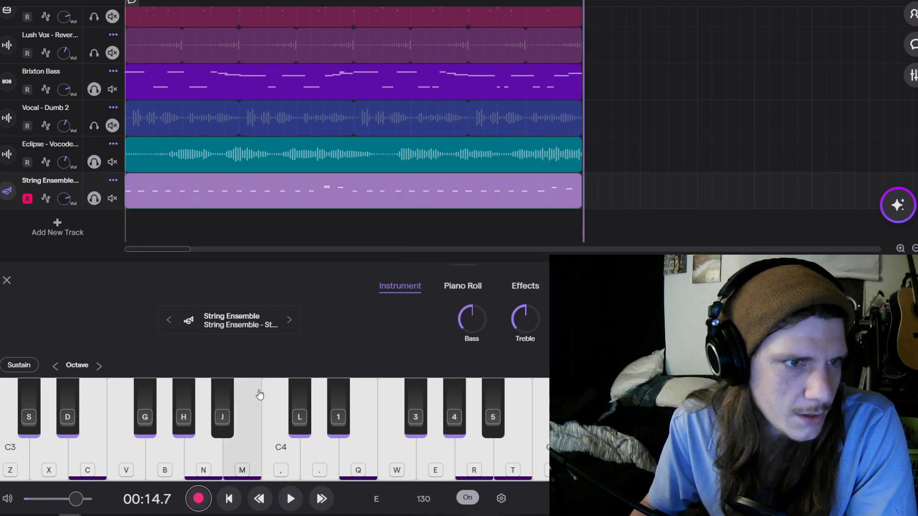
left_click(198, 504)
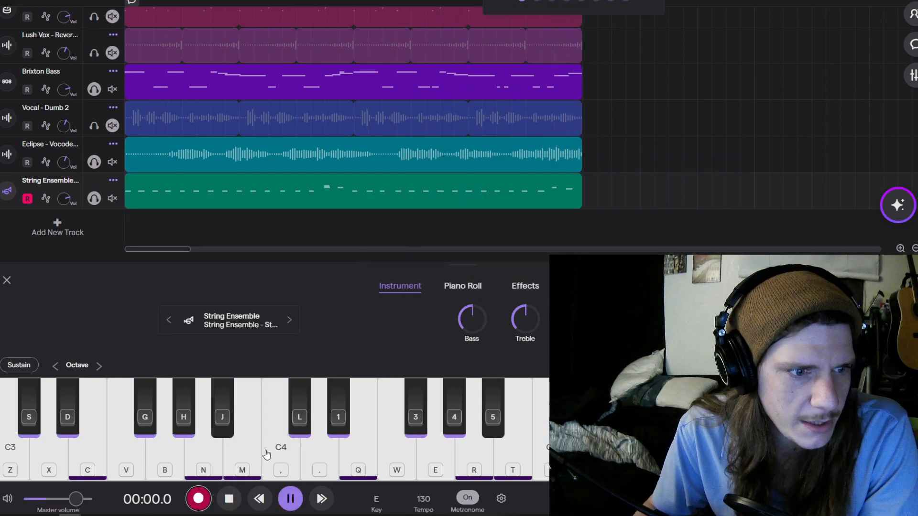
left_click(321, 208)
left_click(224, 503)
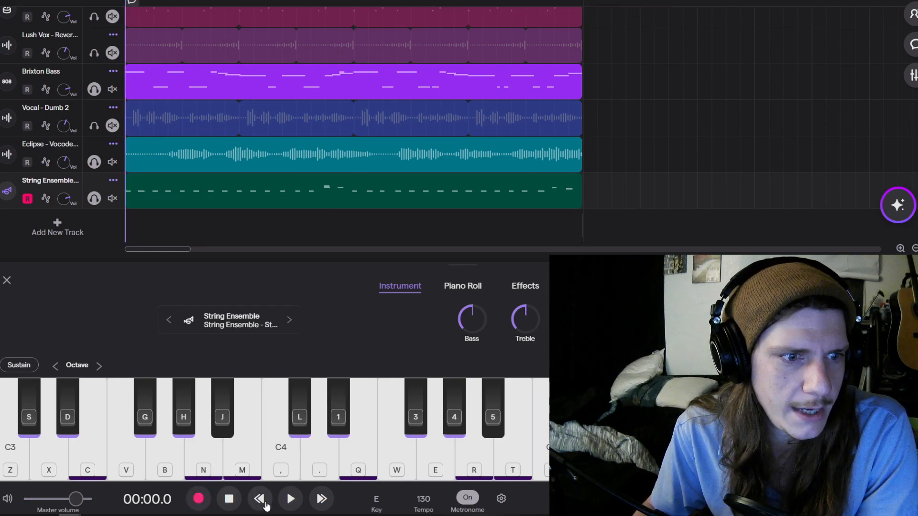
Open the recorded String Ensemble region's notes for editing in the piano roll
right_click(337, 199)
left_click(252, 203)
right_click(252, 201)
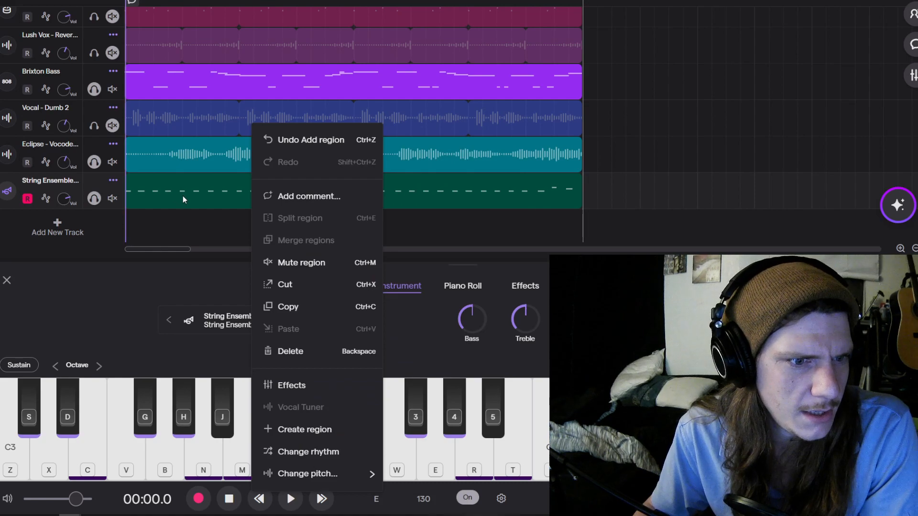
left_click(169, 202)
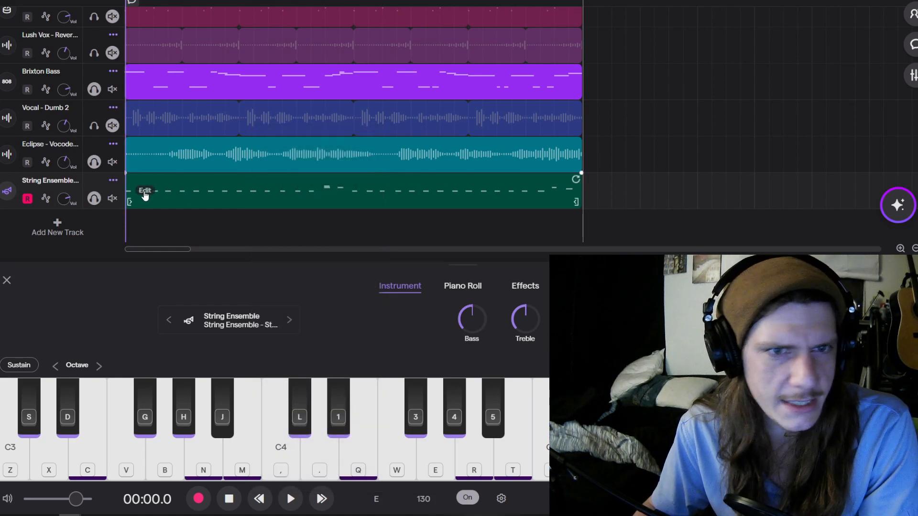
left_click(147, 195)
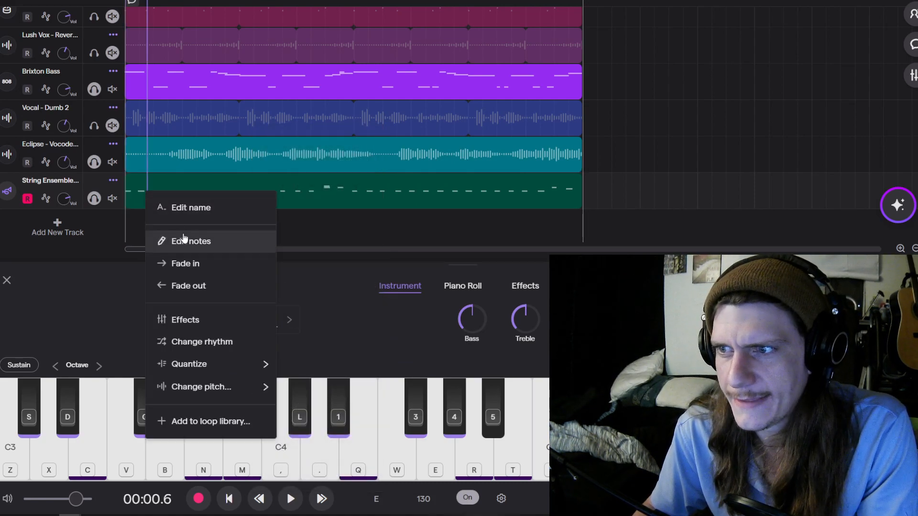
left_click(161, 240)
scroll(256, 399, "down", 1)
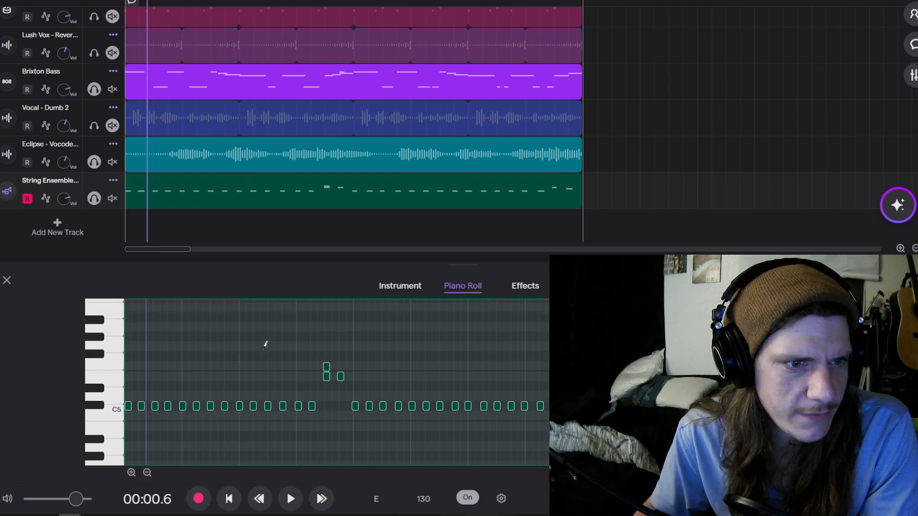
Lower the second high note by a semitone and delete the upper note of the stacked pair beside it
left_click(327, 368)
left_click(328, 379)
left_click(325, 370)
left_click(325, 379)
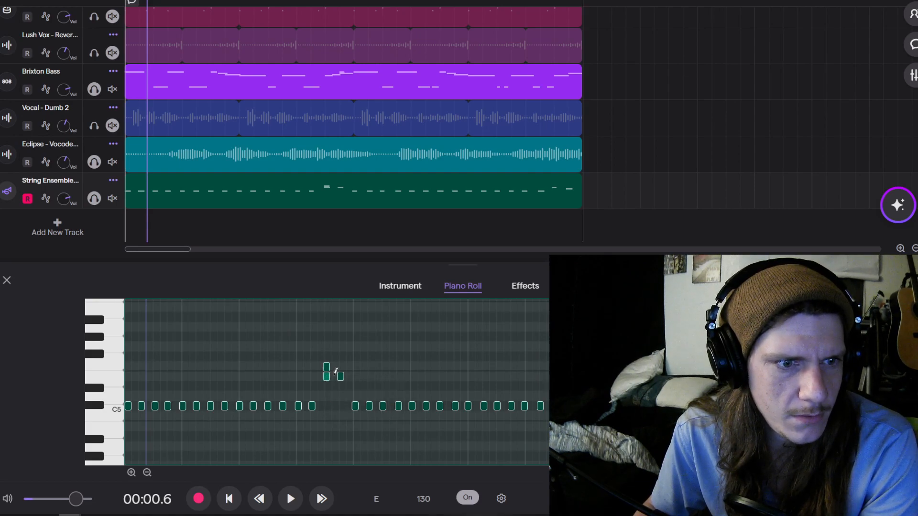
left_click_drag(339, 380, 340, 387)
double_click(326, 368)
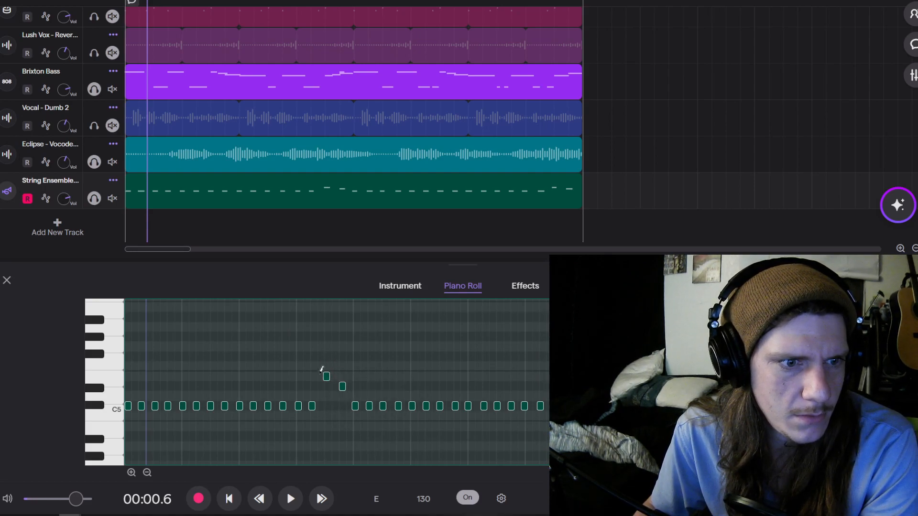
Play the song and quantize the notes of the String Ensemble region
left_click(284, 499)
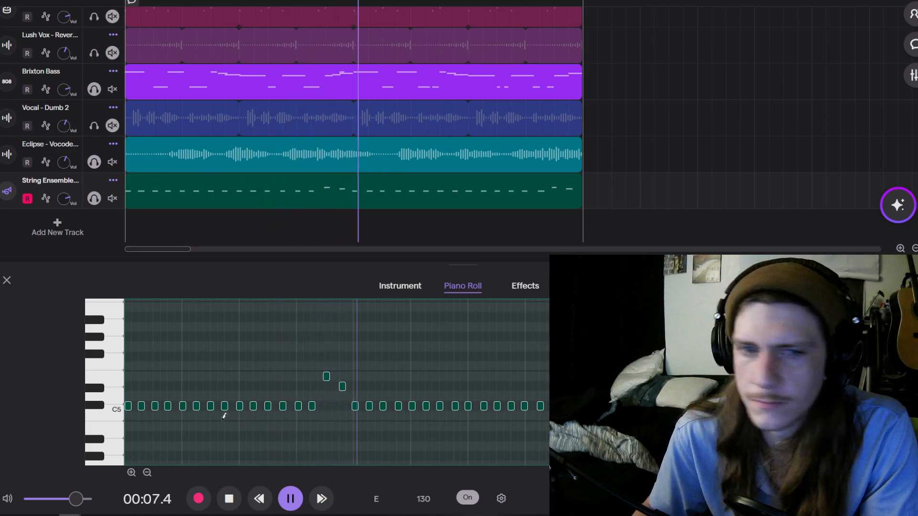
right_click(372, 383)
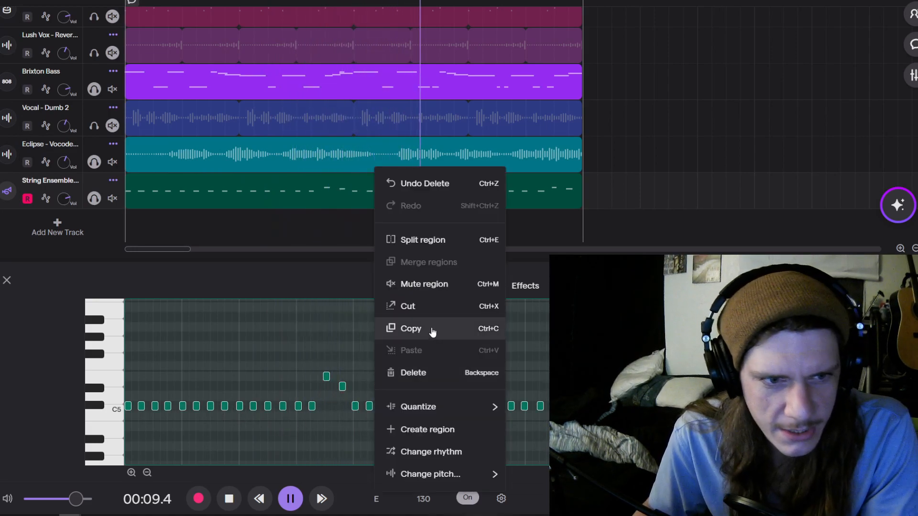
mouse_move(432, 408)
left_click(538, 268)
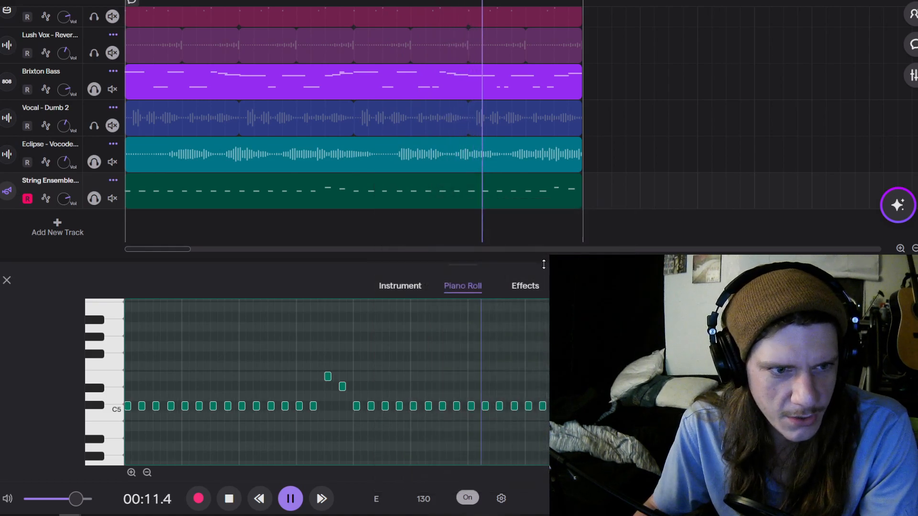
scroll(327, 367, "down", 2)
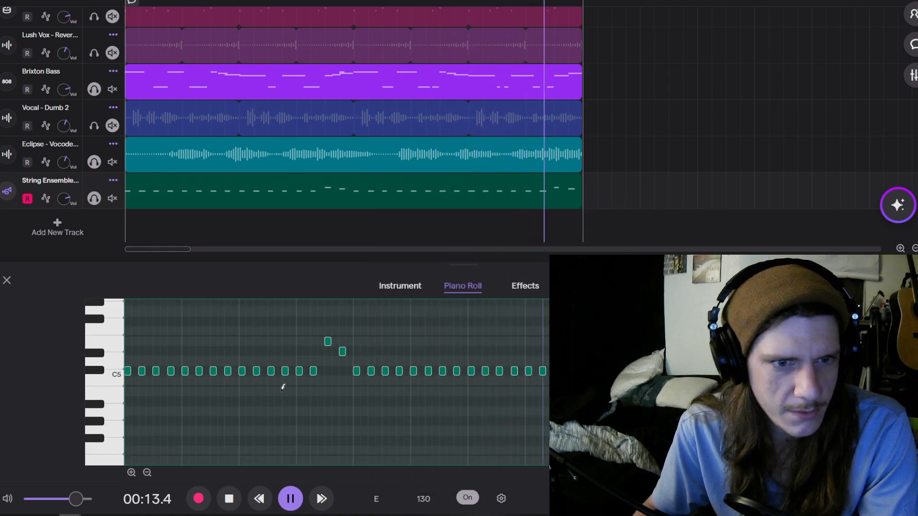
Rehearse a lower harmony around G#, A and F# on the String Ensemble keyboard while the song loops, and stop playback
left_click(393, 289)
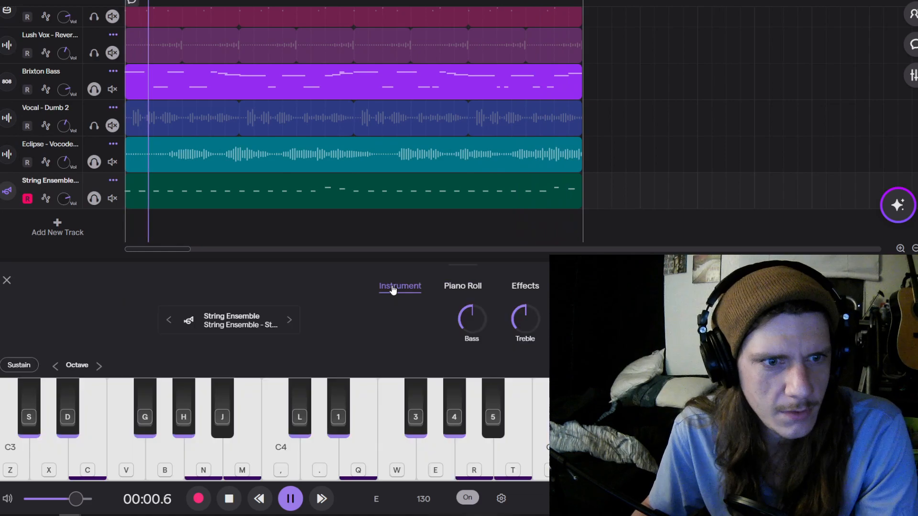
left_click(455, 427)
left_click(455, 432)
left_click(455, 428)
left_click(455, 428)
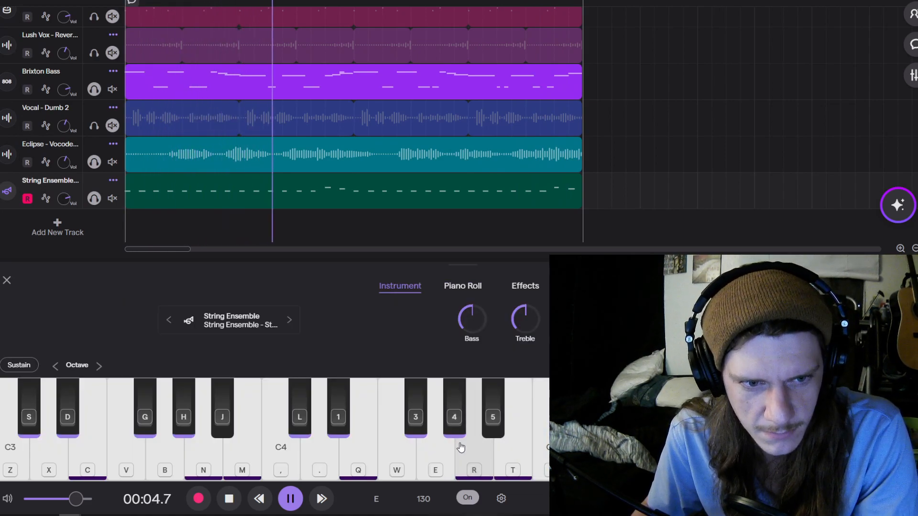
left_click(465, 453)
left_click(467, 455)
left_click(409, 432)
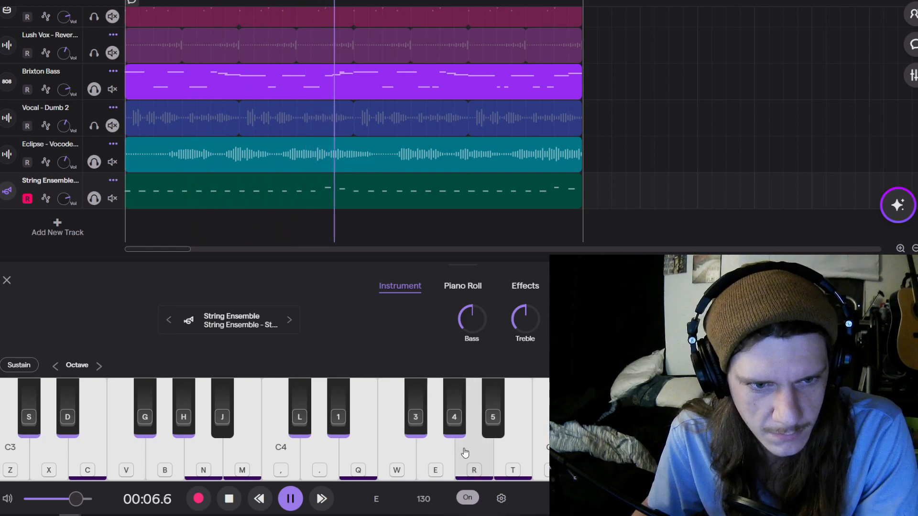
left_click(463, 450)
left_click(458, 430)
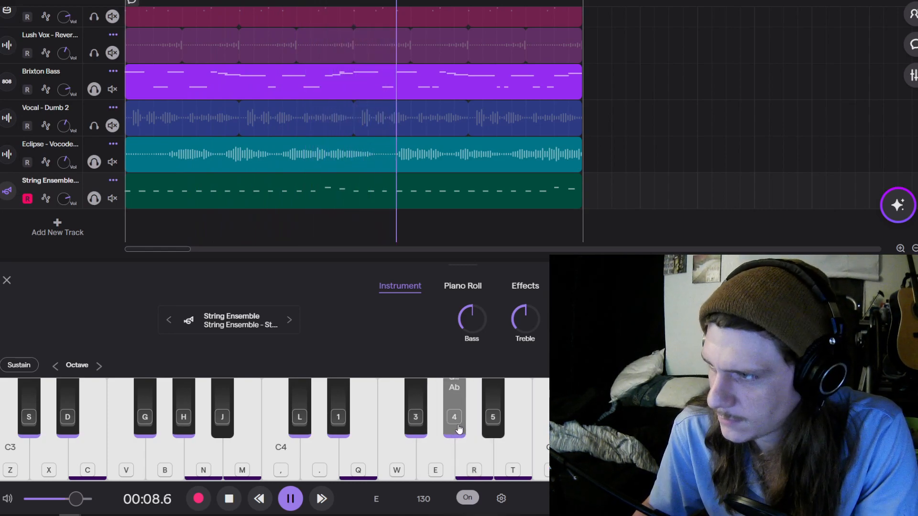
left_click(458, 431)
left_click(458, 431)
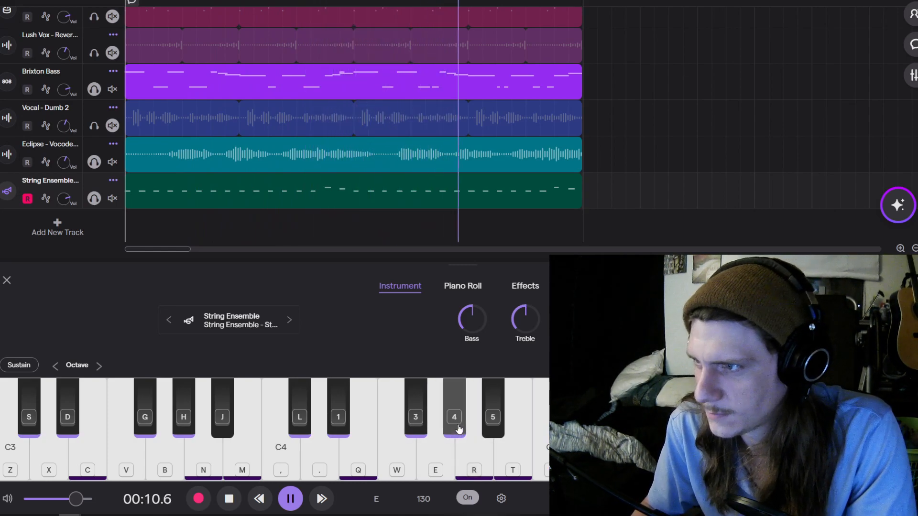
left_click(458, 429)
key("space")
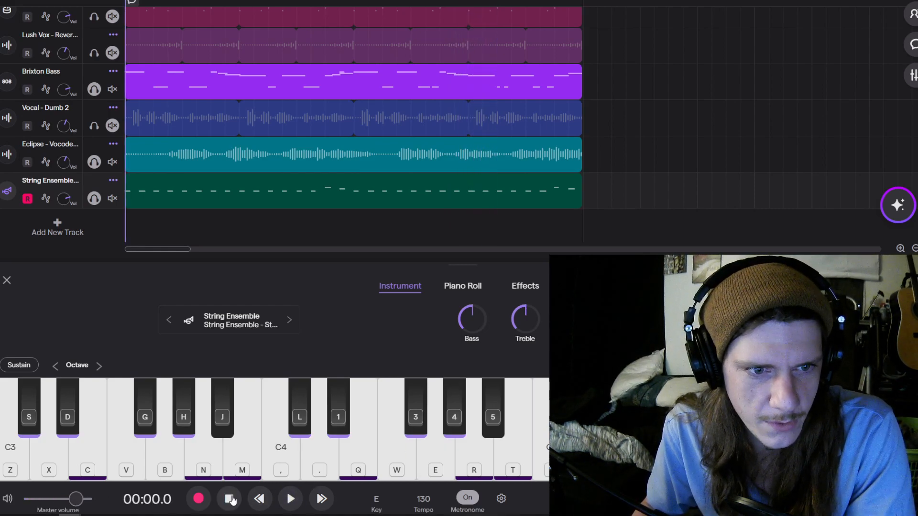
Try out the harmony notes on the String Ensemble keyboard with playback stopped
key("comma")
key("4")
key("r")
key("3")
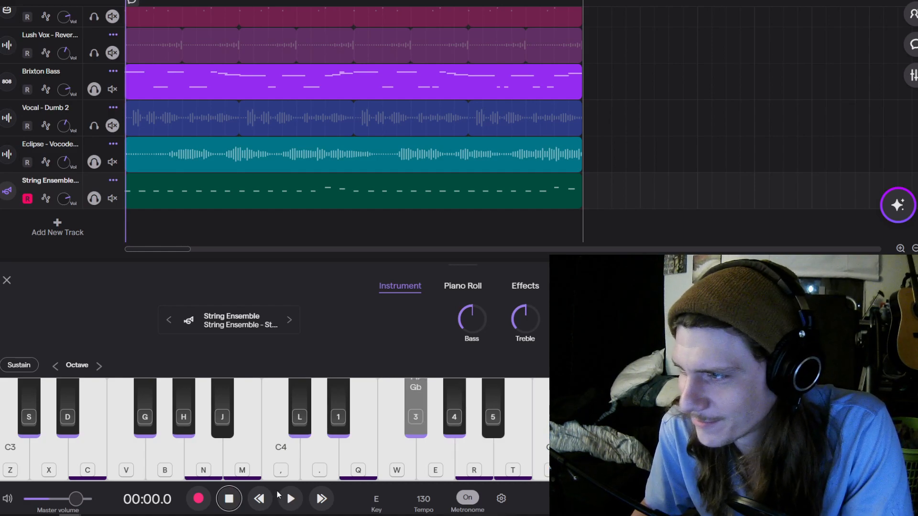
key("3")
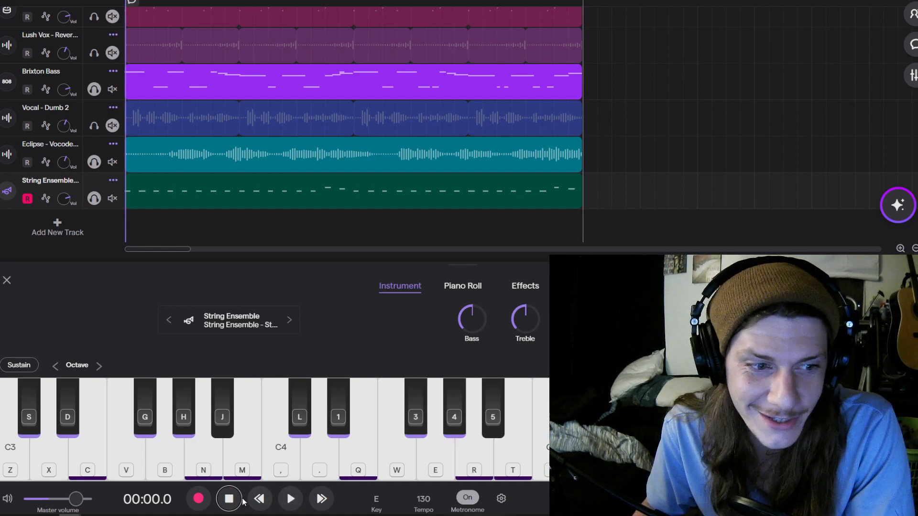
Record a repeated G# and A harmony with brief F# notes over the existing String Ensemble part, and return to the start
left_click(198, 499)
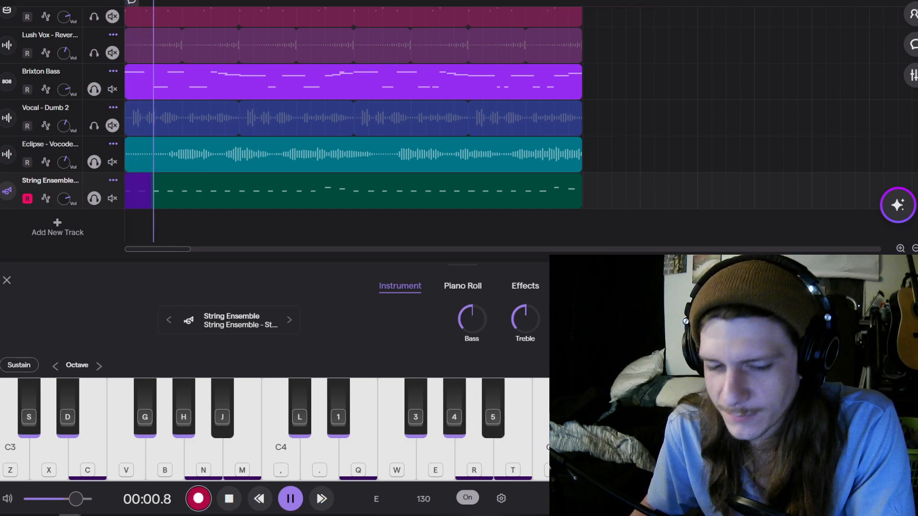
key("4")
key("4")
key("4")
key("4")
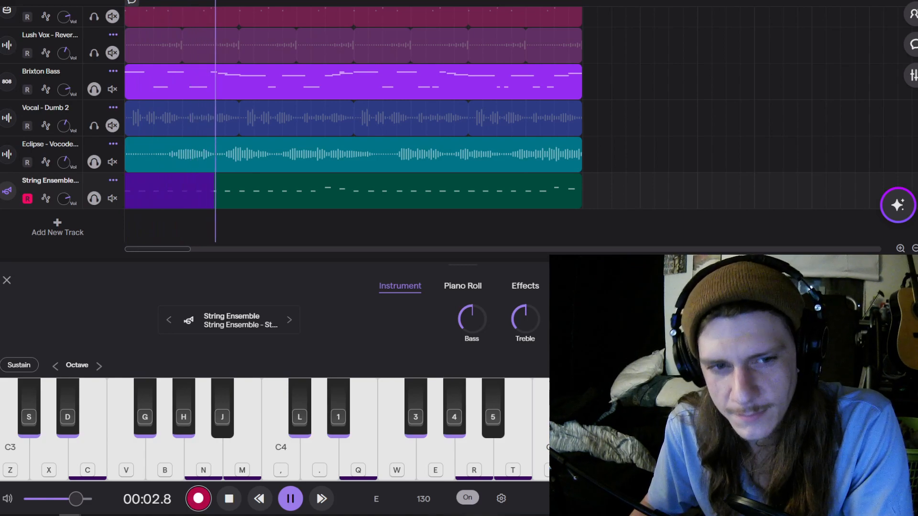
key("4")
key("4")
key("4")
key("4")
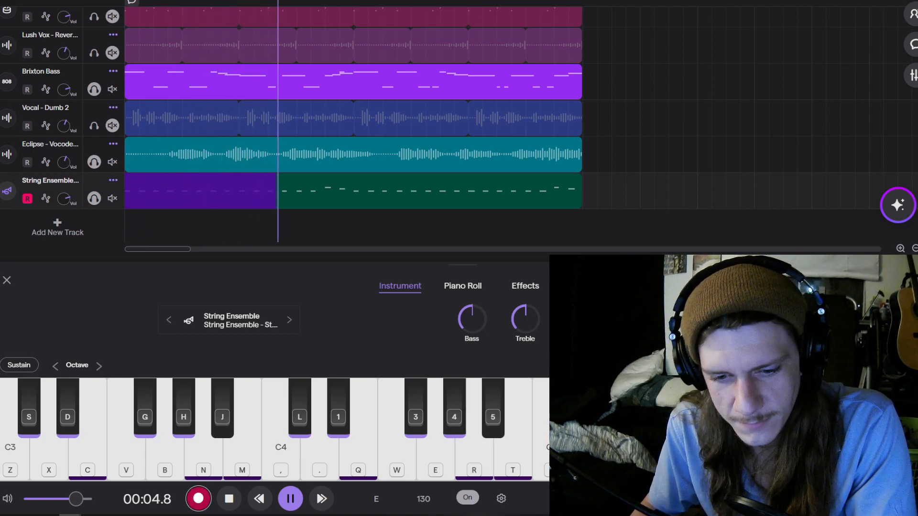
key("4")
key("4")
key("4")
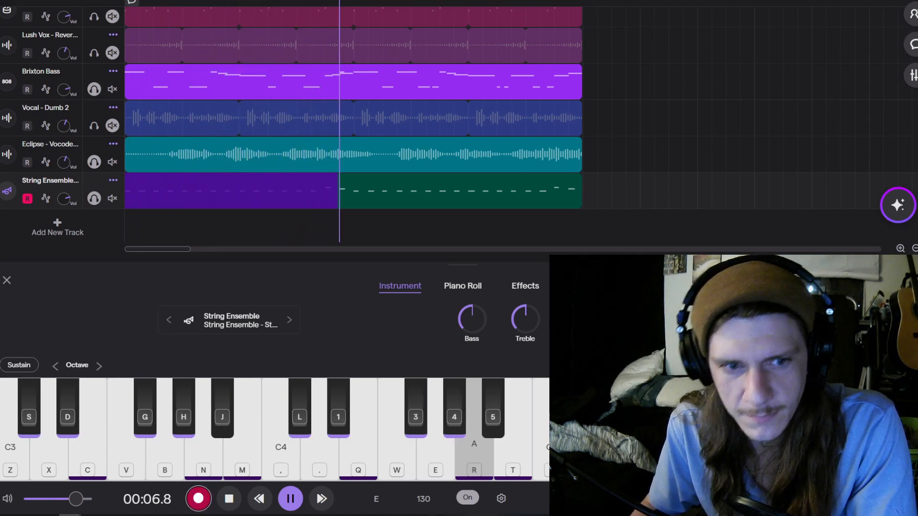
key("4")
key("4")
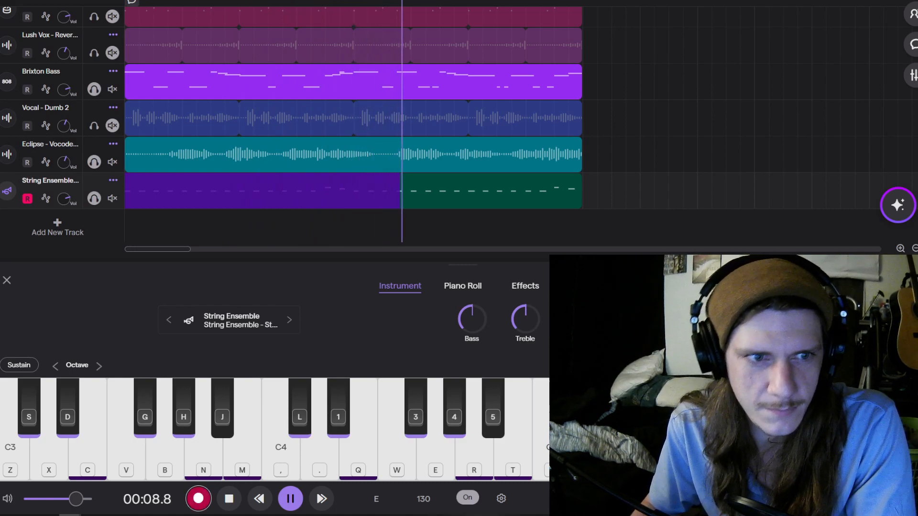
key("4")
key("4")
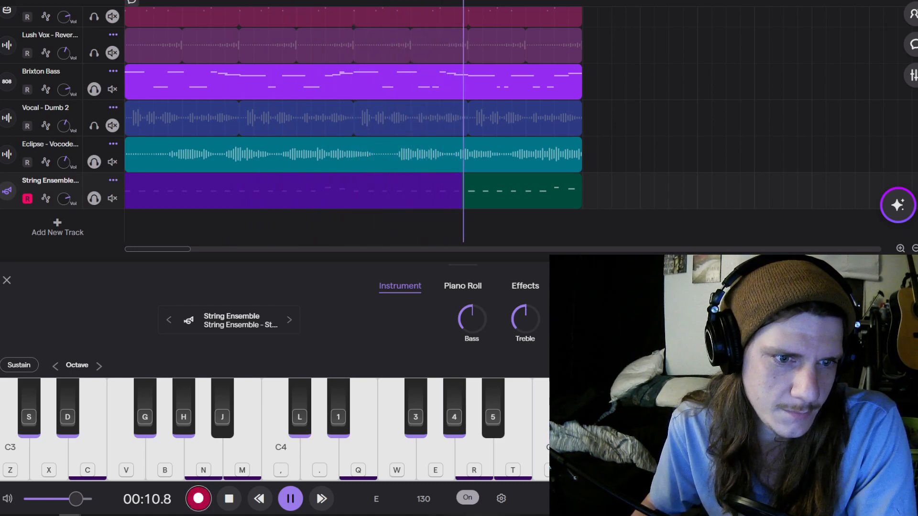
key("r")
key("r")
key("r")
key("r")
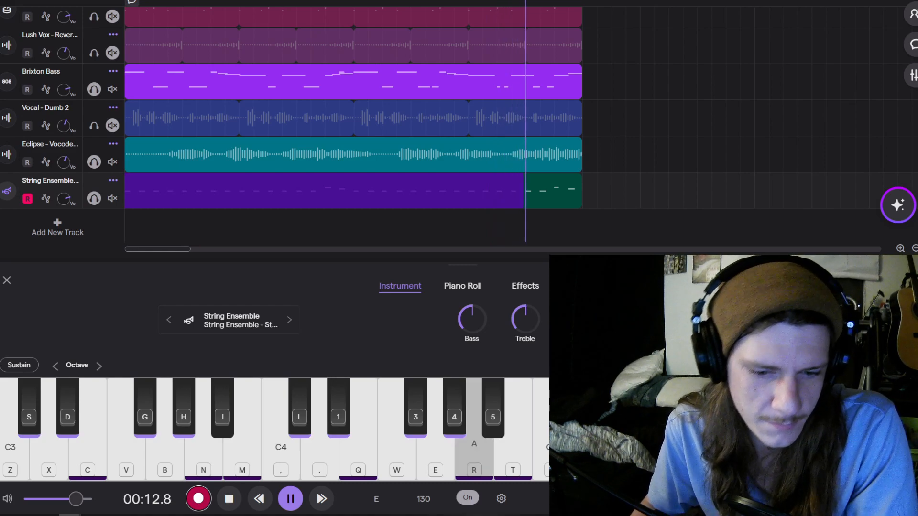
key("3")
key("4")
key("space")
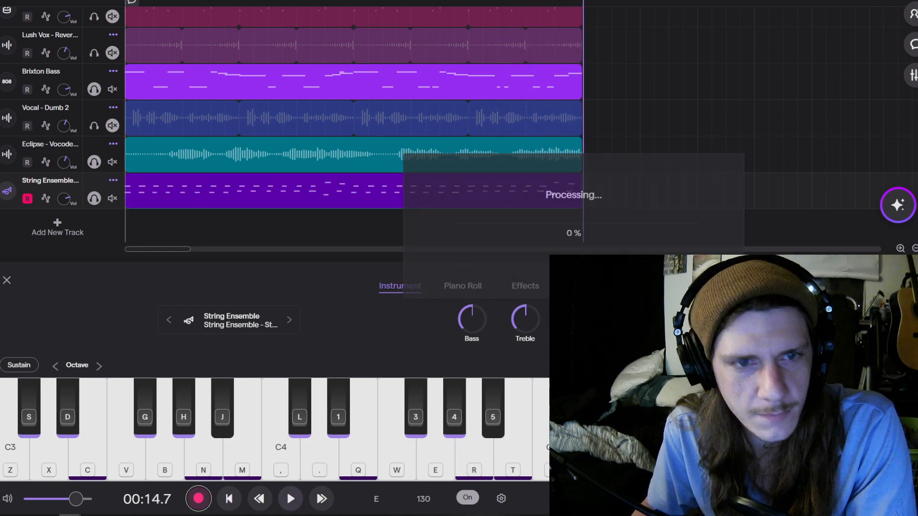
left_click(227, 500)
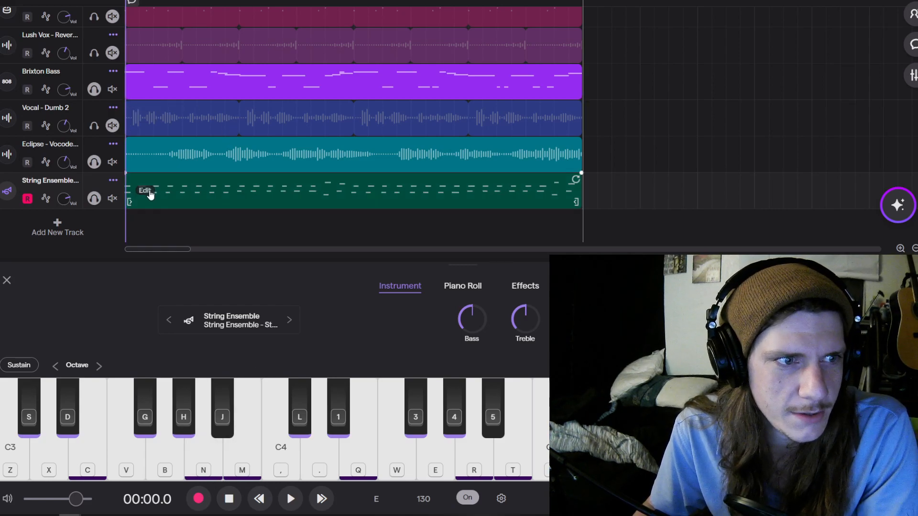
Open the layered String Ensemble region's notes in the piano roll and look over both lines
left_click(150, 194)
left_click(209, 240)
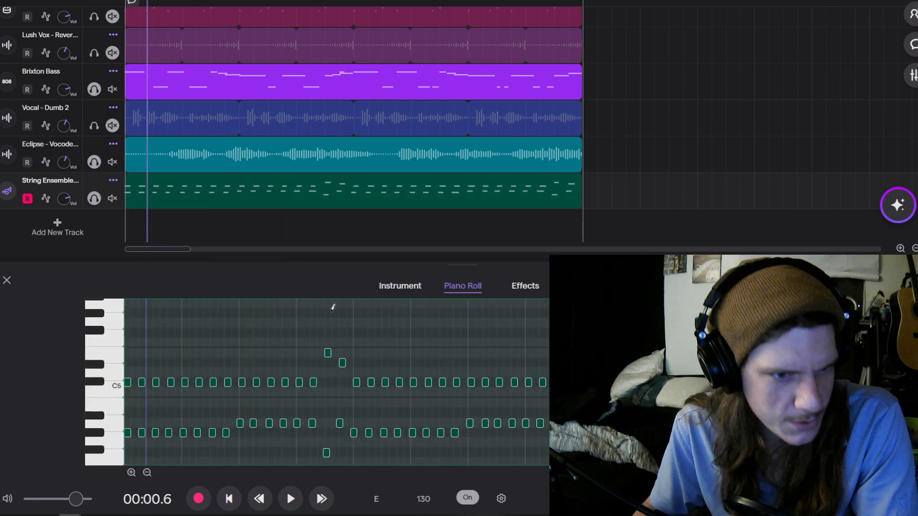
scroll(361, 323, "down", 1)
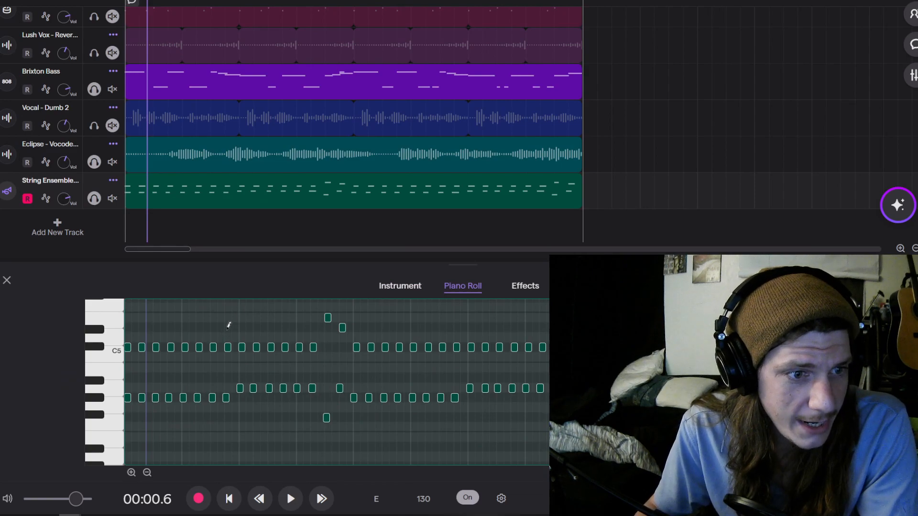
scroll(247, 335, "up", 2)
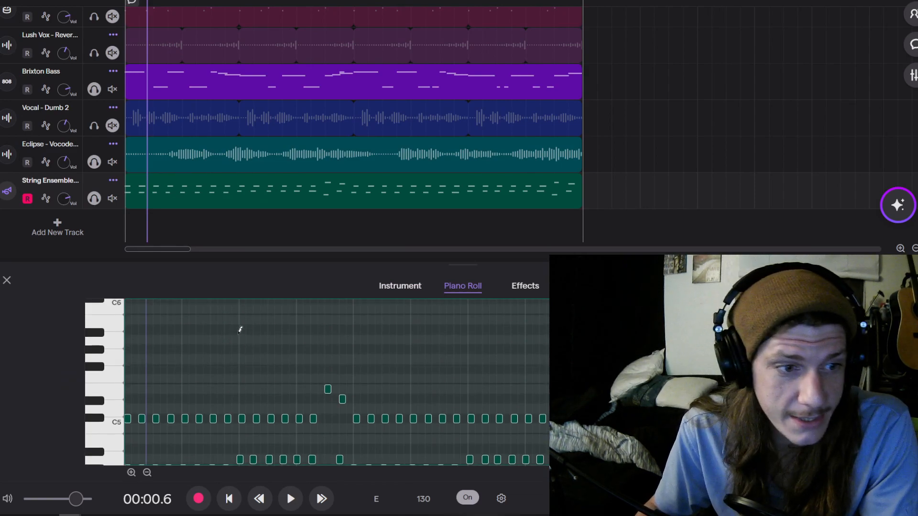
left_click(239, 329)
right_click(235, 334)
key("Escape")
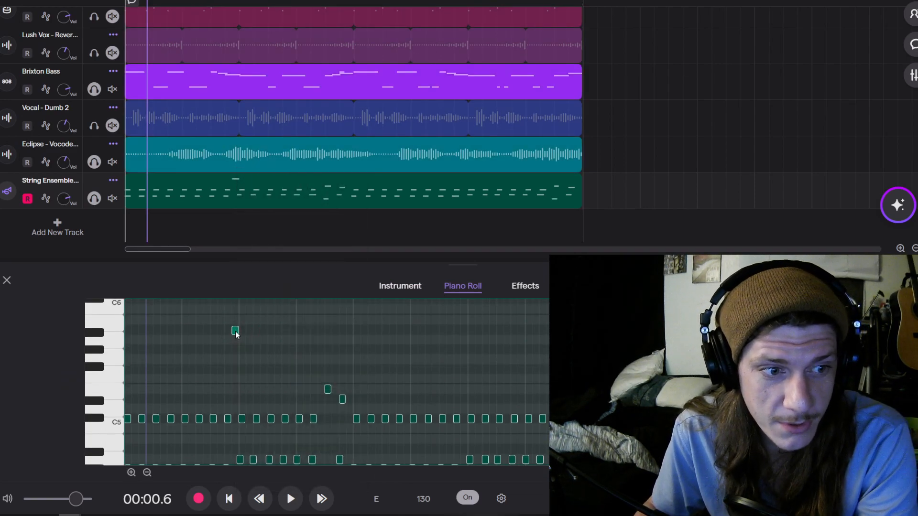
Delete the stray high note, quantize the two-part String Ensemble notes to 1/4, and play the loop
scroll(241, 330, "down", 2)
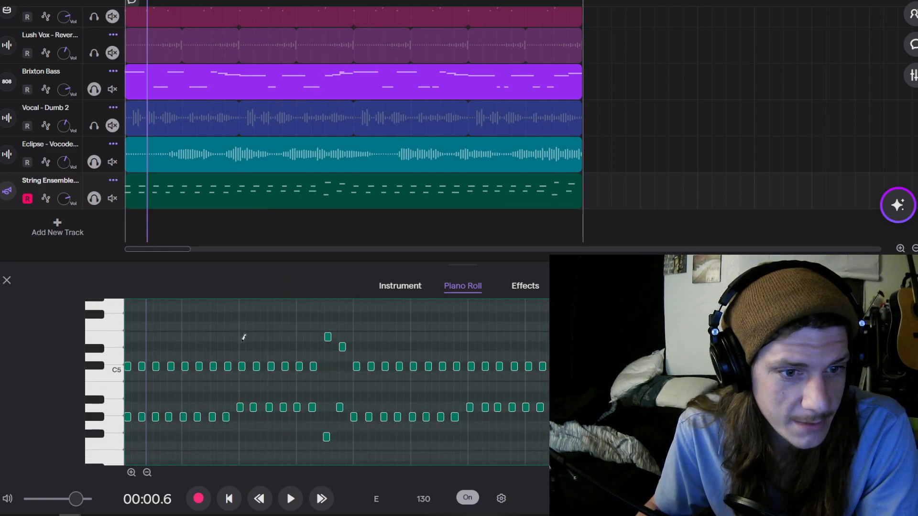
right_click(232, 345)
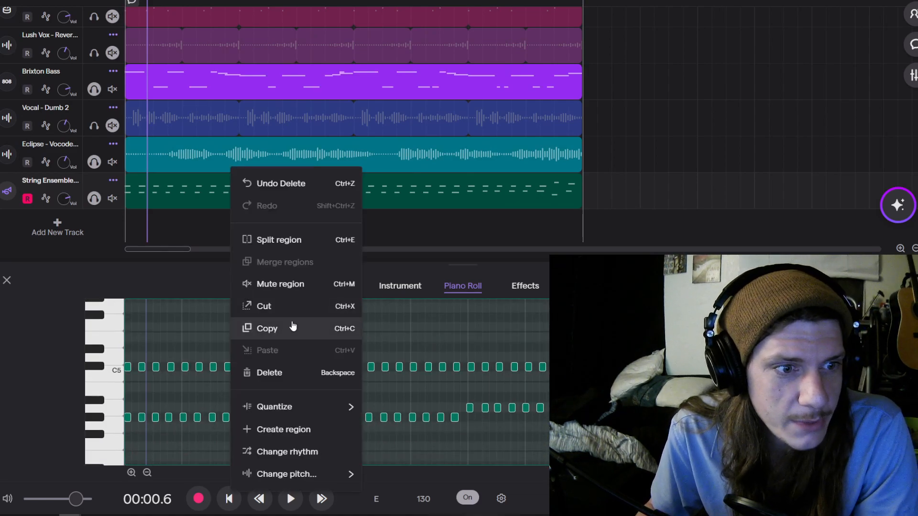
mouse_move(284, 413)
left_click(410, 267)
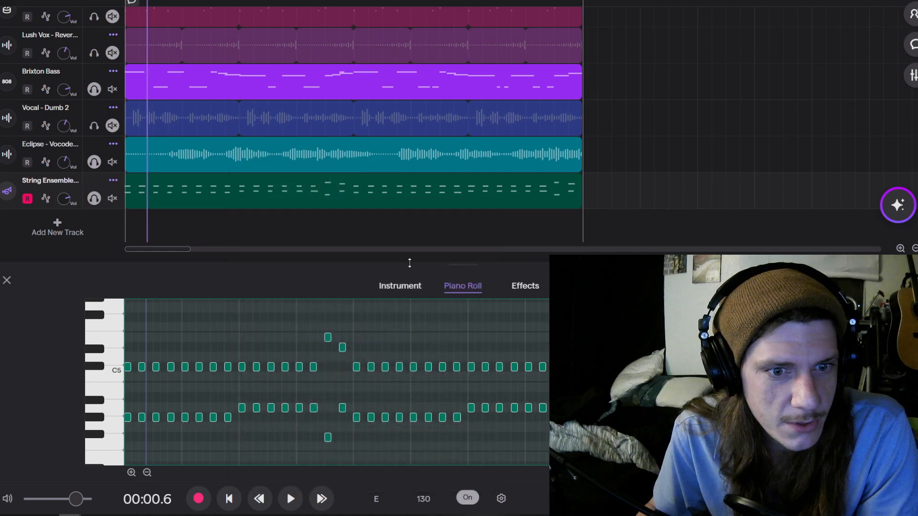
left_click(282, 501)
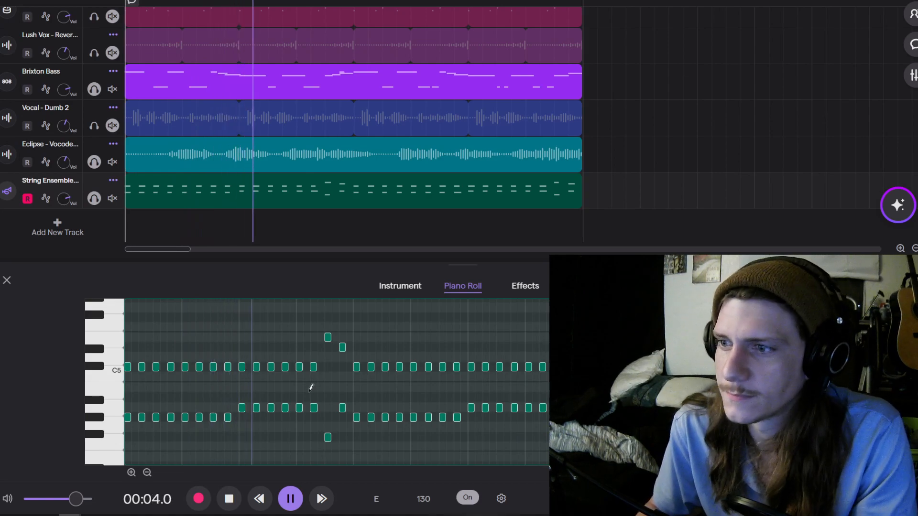
Record a third String Ensemble harmony of repeated Eb and E notes over the existing region, and return to the start
left_click(404, 296)
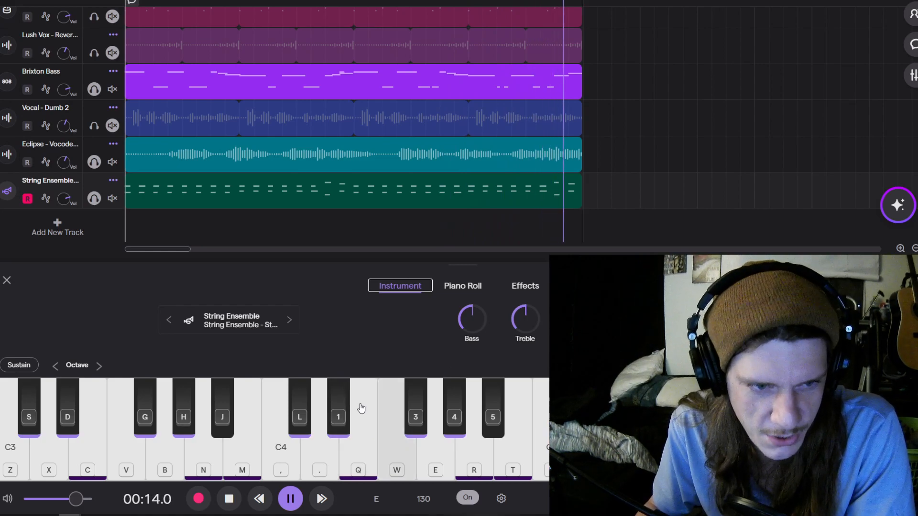
left_click(200, 498)
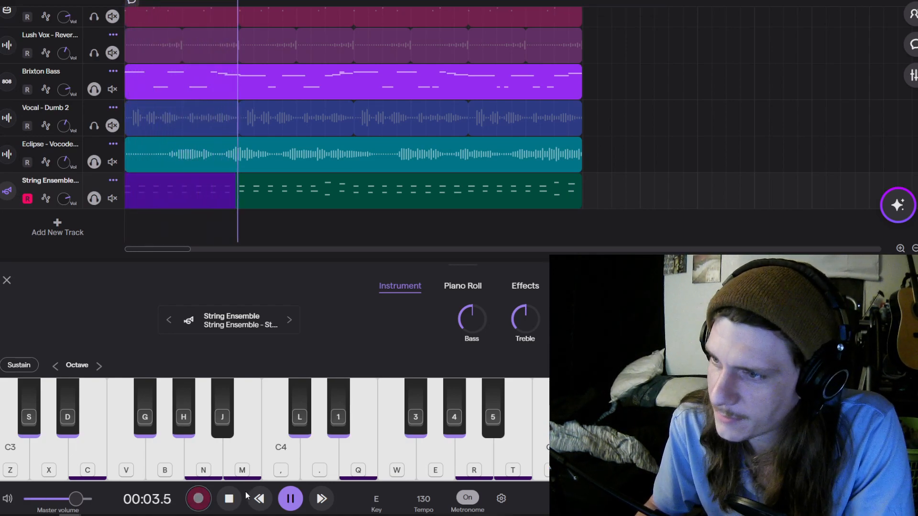
key("q")
key("q")
key("q")
key("q")
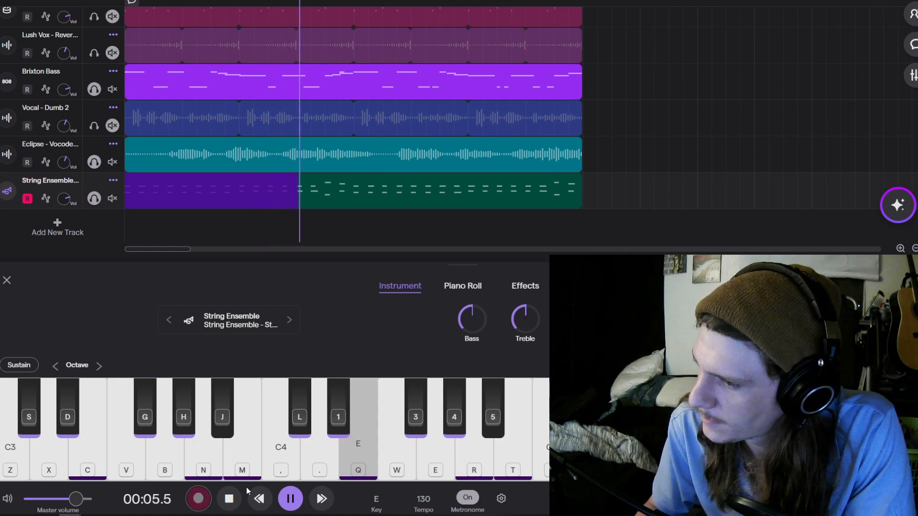
key("q")
key("q")
key("1")
key("1")
key("1")
key("m")
key("1")
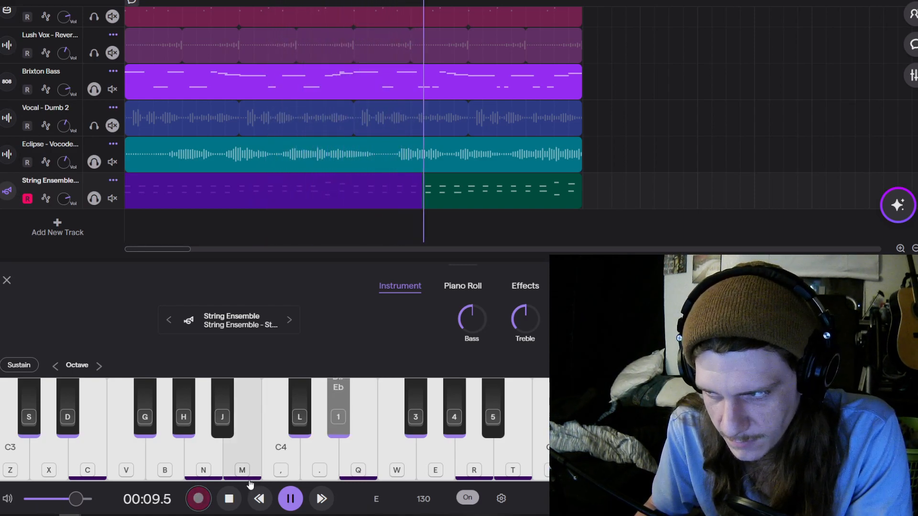
key("m")
key("1")
key("q")
key("m")
key("q")
key("q")
key("q")
key("q")
key("q")
key("q")
key("m")
left_click(230, 499)
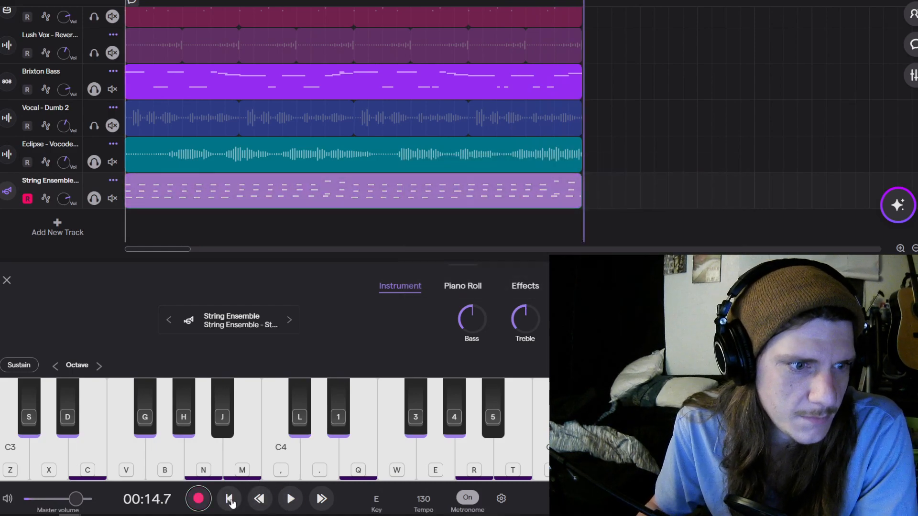
left_click(231, 500)
Open the three-part String Ensemble region's notes in the piano roll
right_click(216, 196)
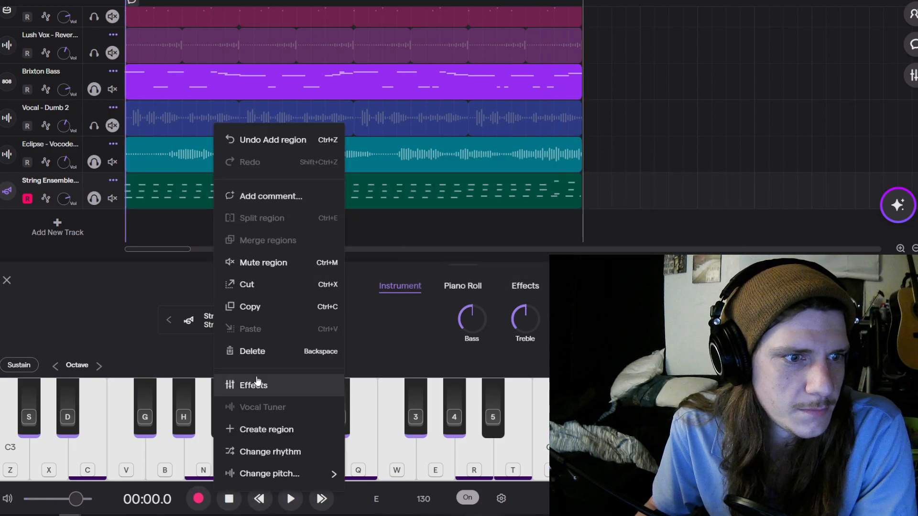
left_click(147, 191)
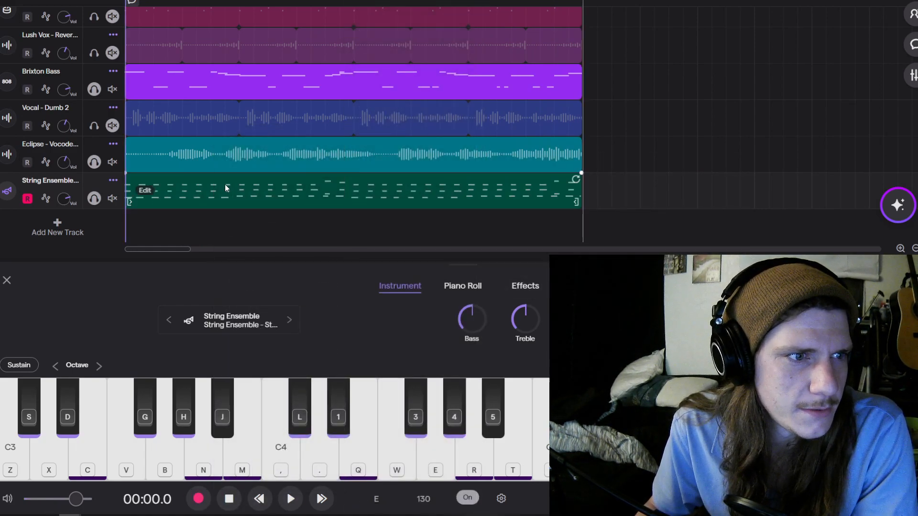
right_click(146, 192)
left_click(185, 240)
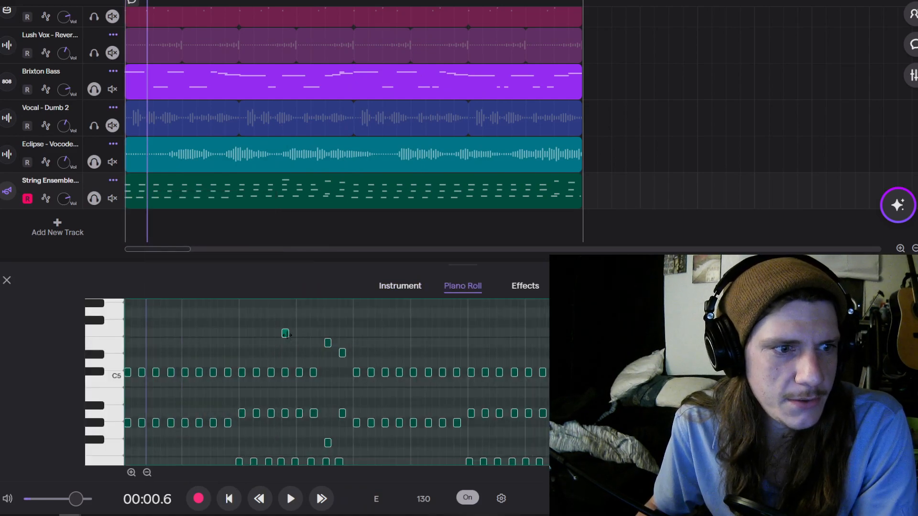
key("ctrl+a")
right_click(285, 336)
left_click(322, 372)
key("ctrl+z")
left_click(279, 336)
right_click(282, 336)
left_click(275, 335)
left_click(263, 334)
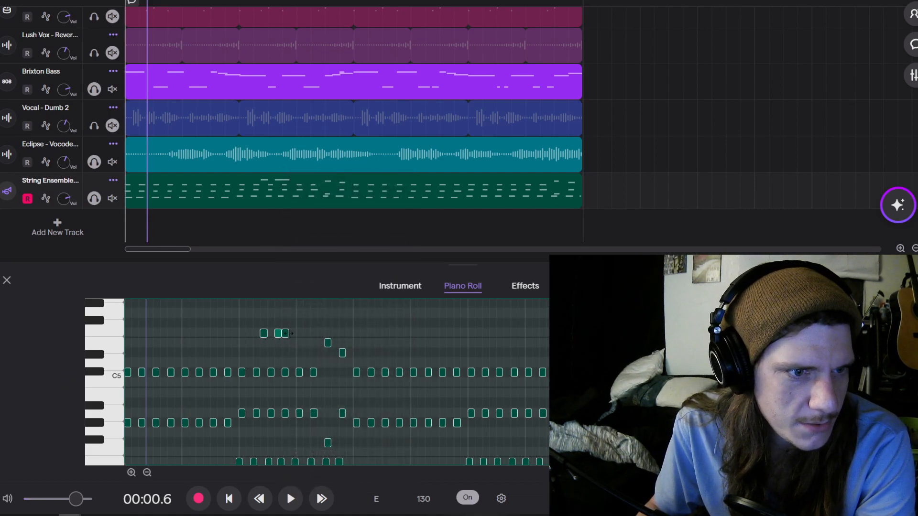
left_click_drag(285, 334, 279, 335)
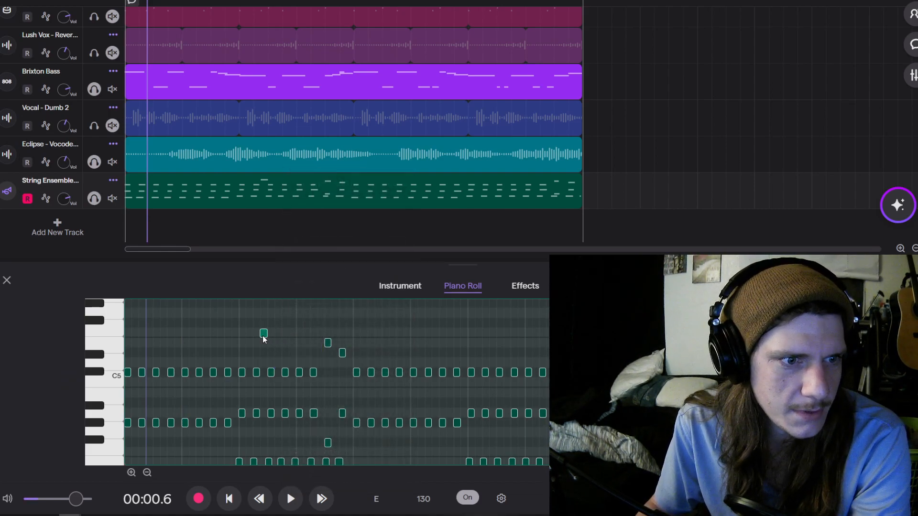
Remove the remaining stray high note, quantize the String Ensemble notes to 1/4, and play part of the result
scroll(264, 338, "down", 1)
right_click(265, 328)
mouse_move(334, 407)
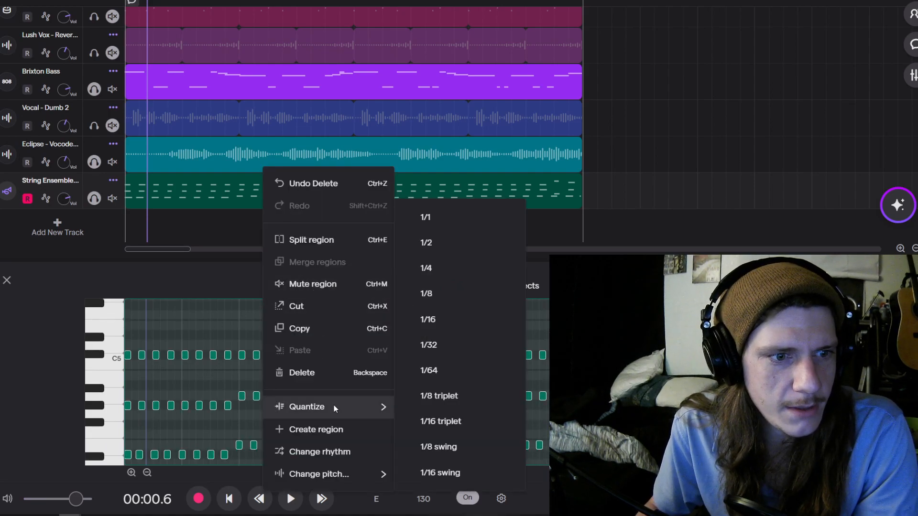
left_click(430, 268)
scroll(380, 383, "down", 2)
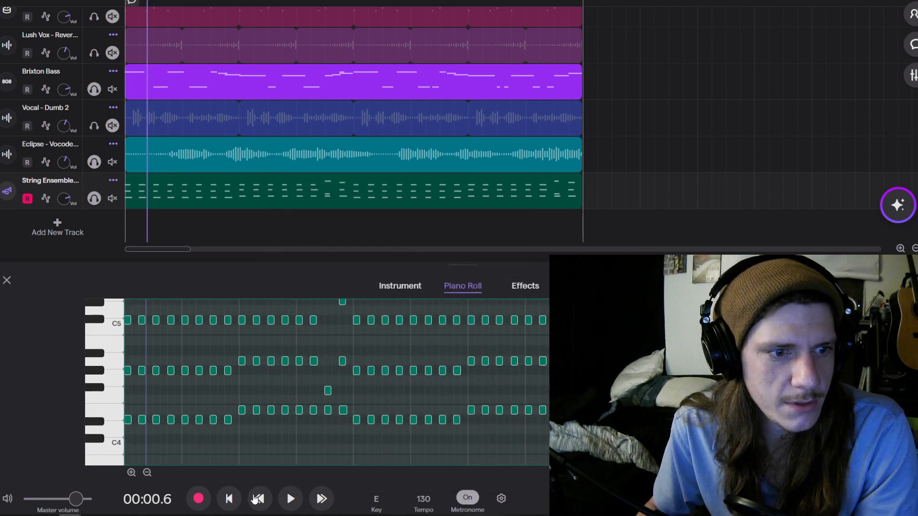
left_click(282, 502)
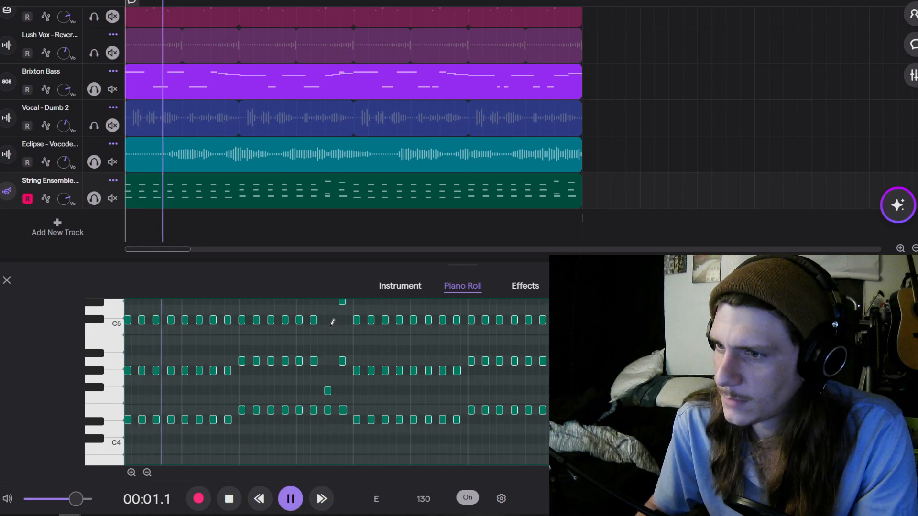
scroll(273, 311, "down", 1)
key("space")
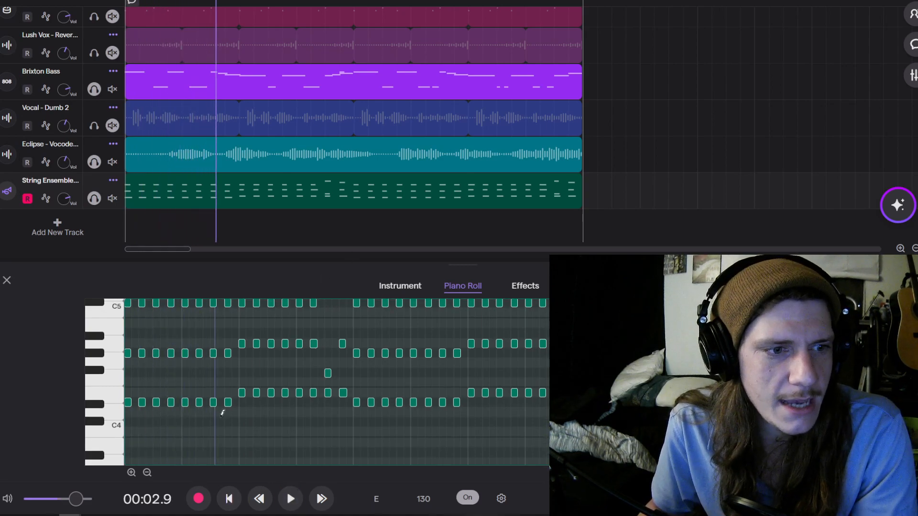
left_click(220, 412)
right_click(217, 415)
key("Escape")
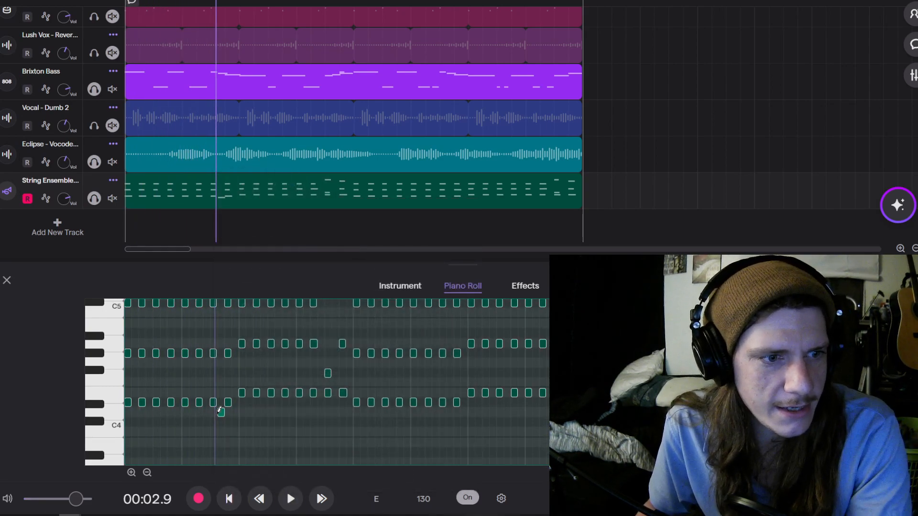
key("ctrl+z")
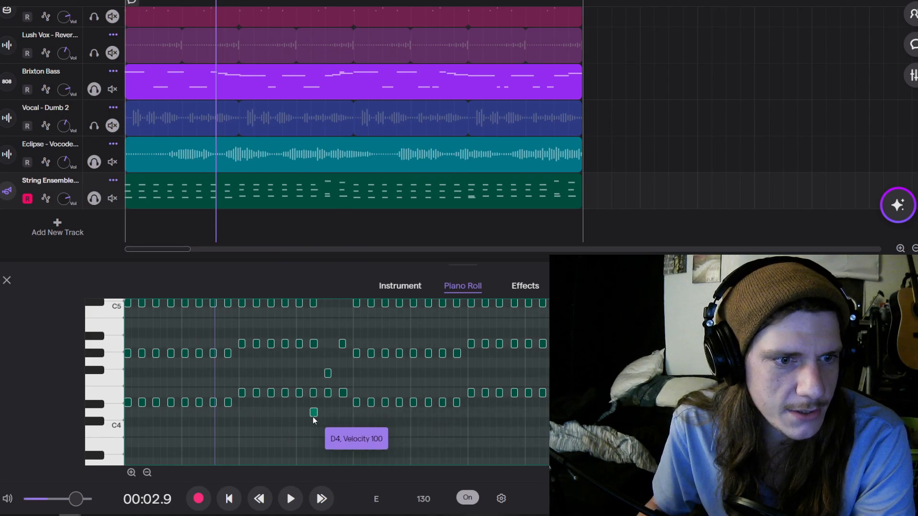
scroll(309, 414, "up", 1)
scroll(455, 410, "down", 1)
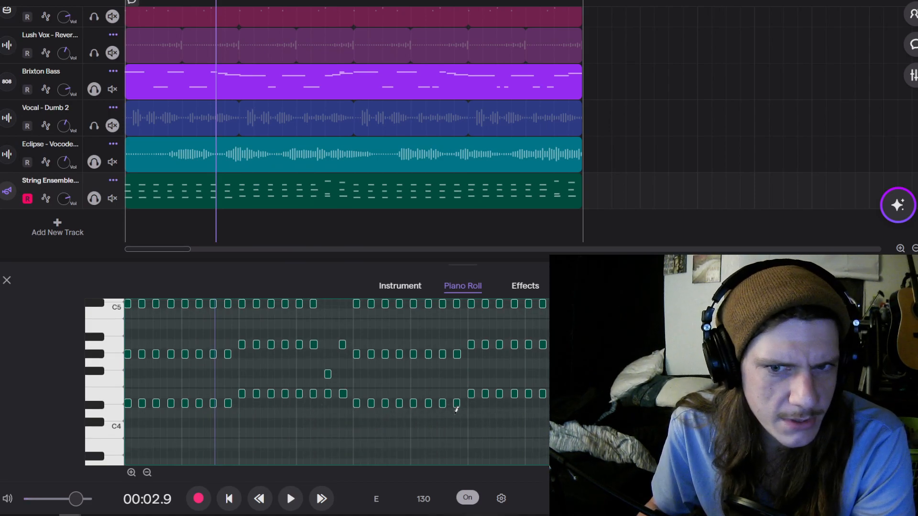
right_click(317, 413)
Raise all Eb4 notes in the lowest String Ensemble line to E4, and play the loop from the start
left_click(128, 406)
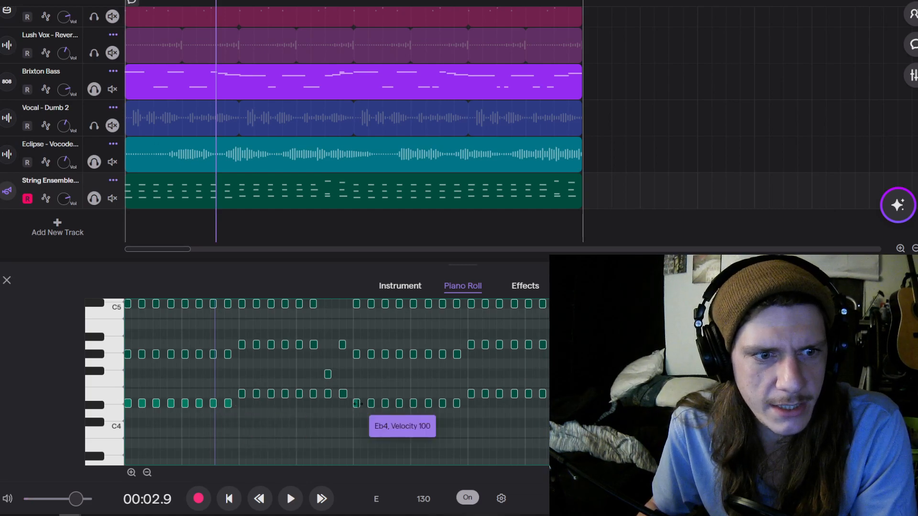
left_click(399, 404, "shift")
right_click(393, 404)
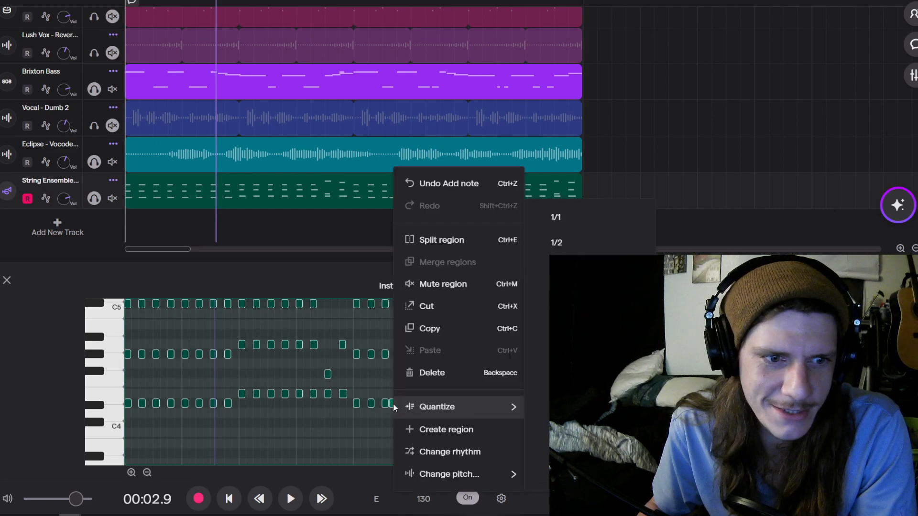
left_click(392, 406)
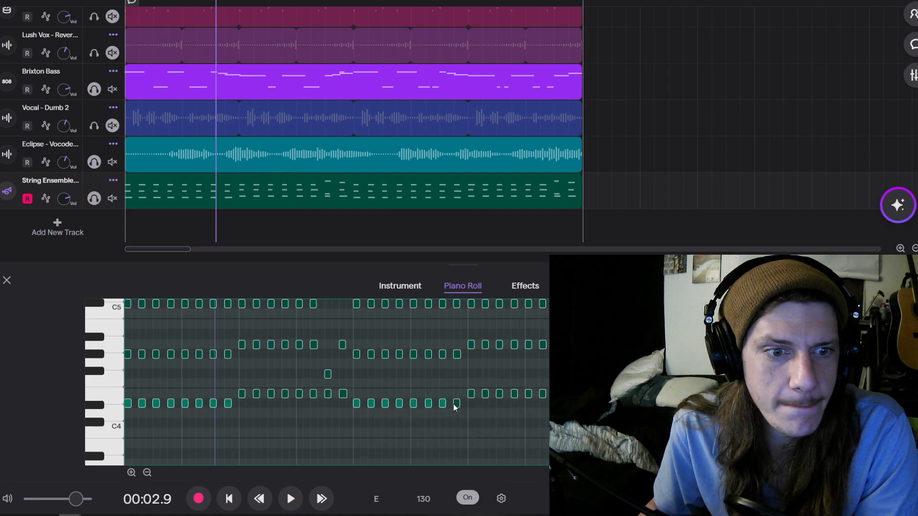
left_click_drag(456, 405, 456, 397)
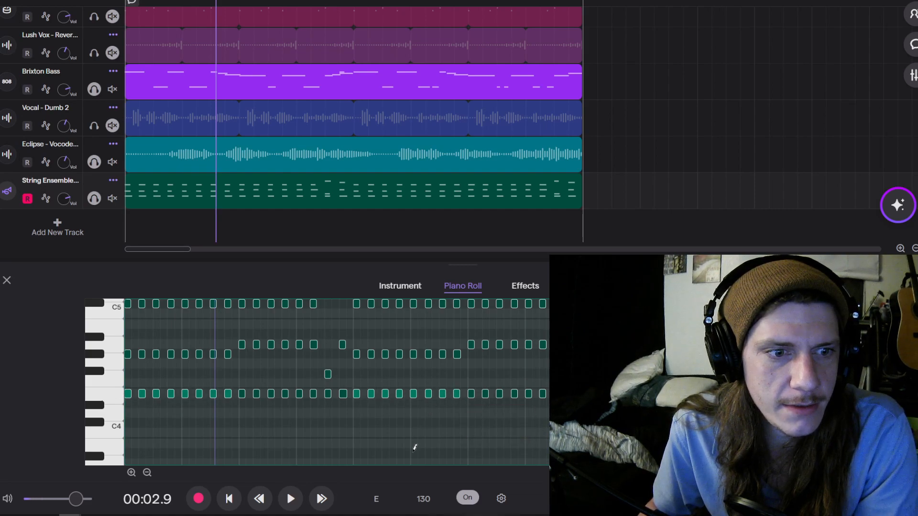
left_click(232, 499)
left_click(289, 499)
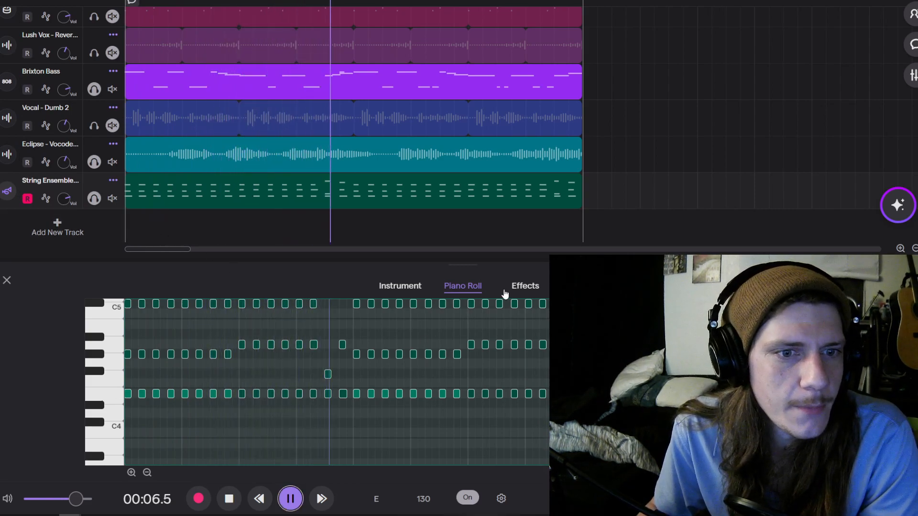
Add the Stereo Chorus effect after the 2-Band Eq on the String Ensemble track
left_click(525, 285)
left_click(147, 319)
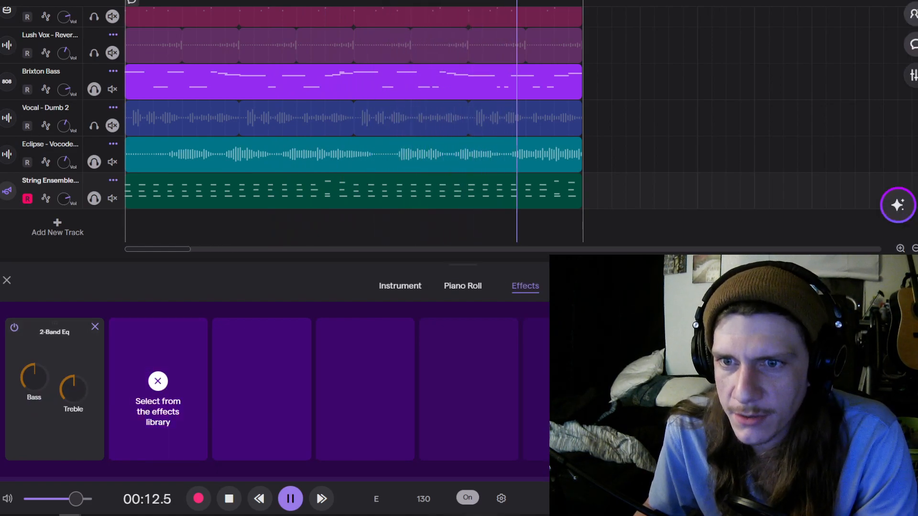
left_click(732, 383)
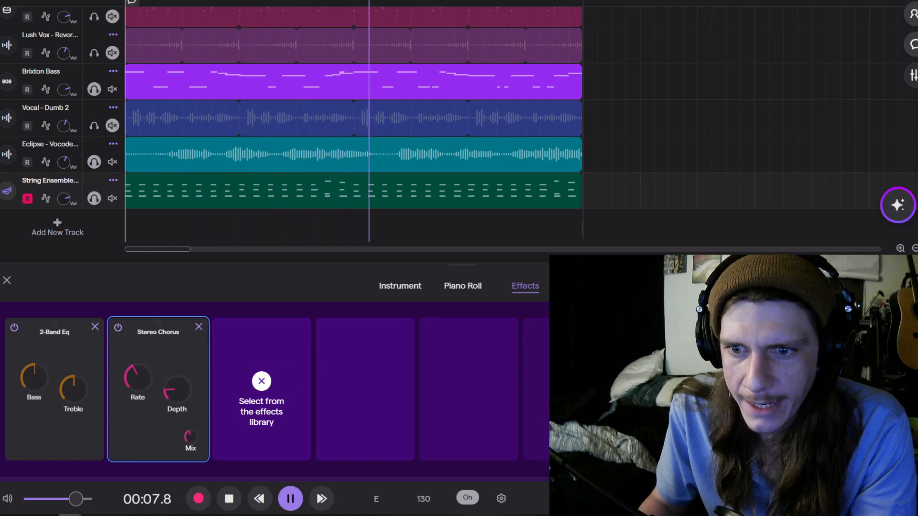
Try the 3D effect on the String Ensemble with its direction set near the front, and remove it
left_click_drag(265, 411, 253, 304)
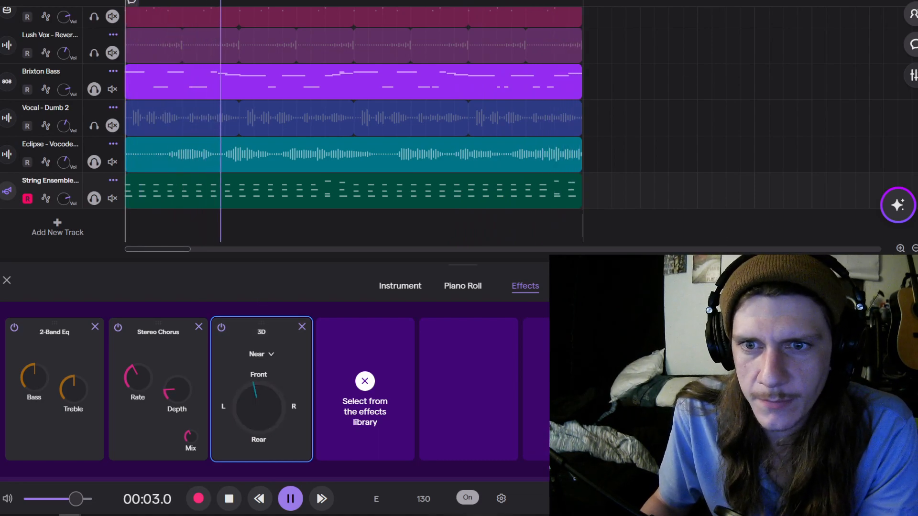
left_click(301, 327)
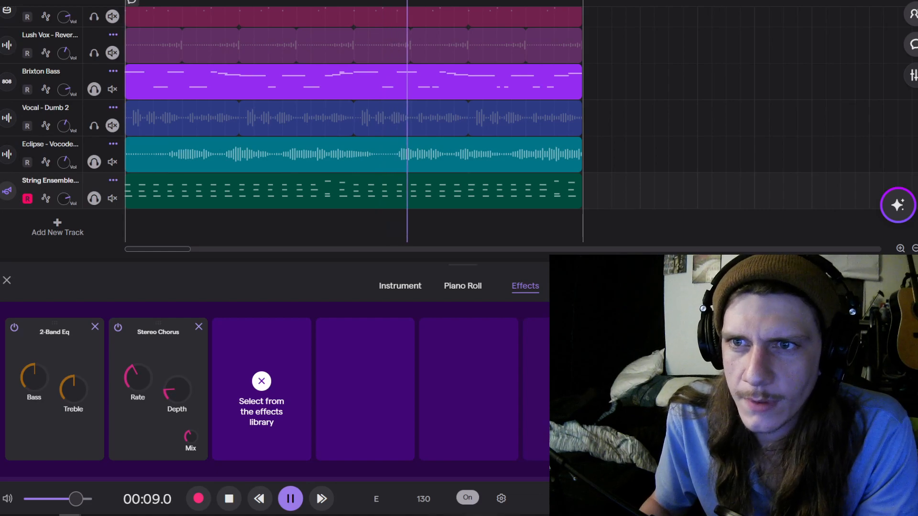
Add the Fuzz effect after the Stereo Chorus, and turn down Bass and Treble on the 2-Band Eq
left_click(693, 354)
mouse_move(244, 374)
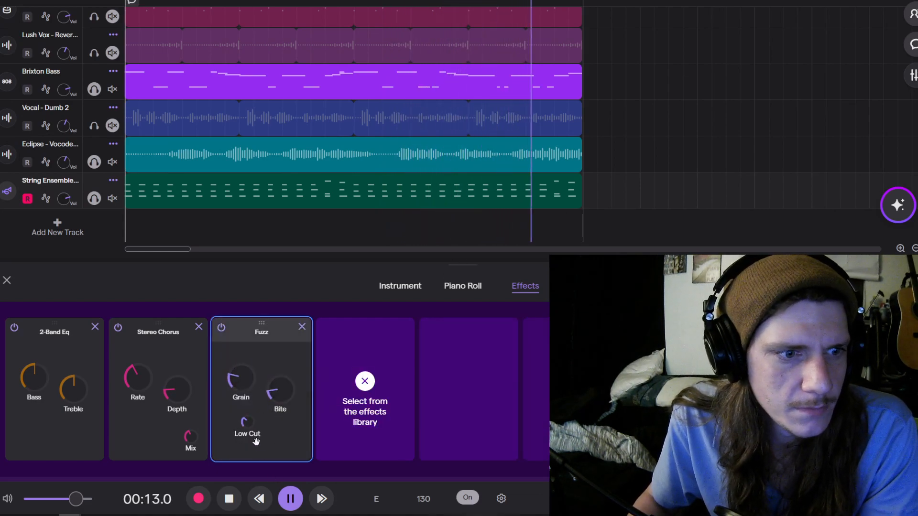
mouse_move(46, 386)
left_mouse_down()
mouse_move(46, 378)
mouse_move(76, 421)
mouse_move(75, 397)
mouse_move(35, 396)
left_mouse_up()
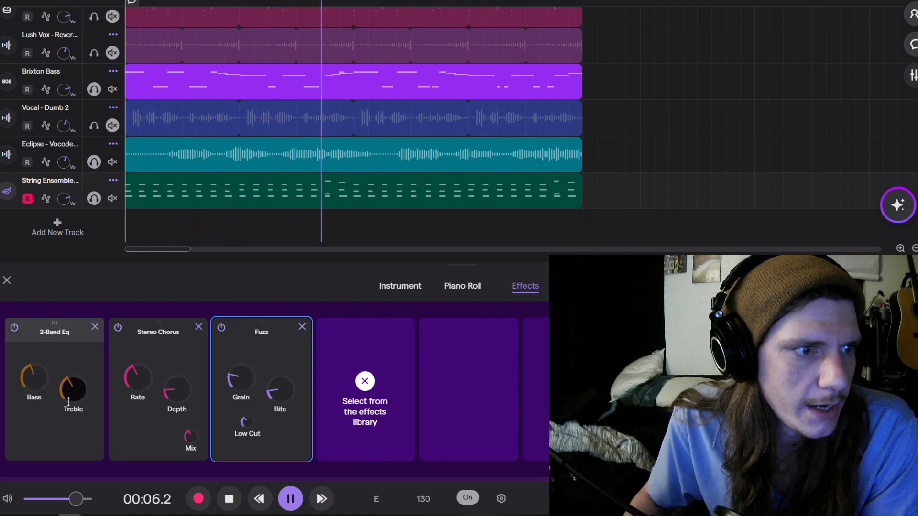
Add a Voice & Mic track and run the volume check for its microphone
left_click(78, 230)
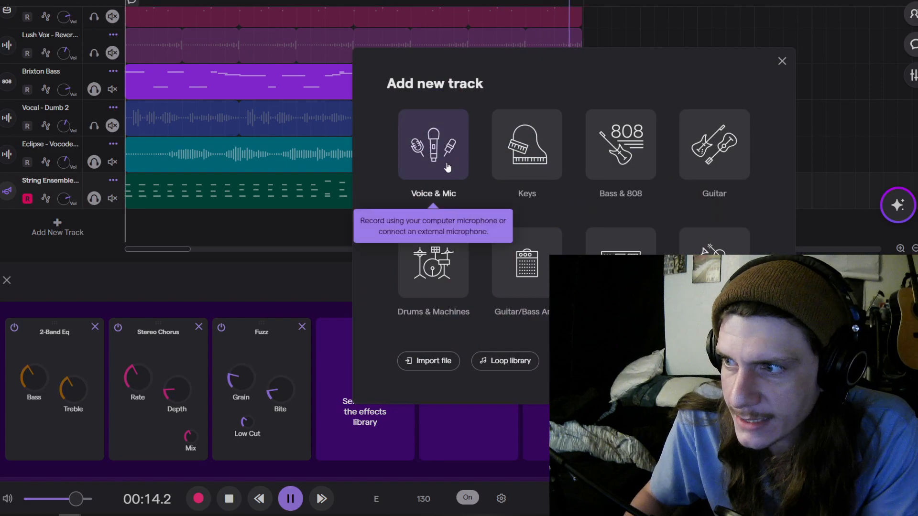
left_click(433, 160)
left_click(27, 196)
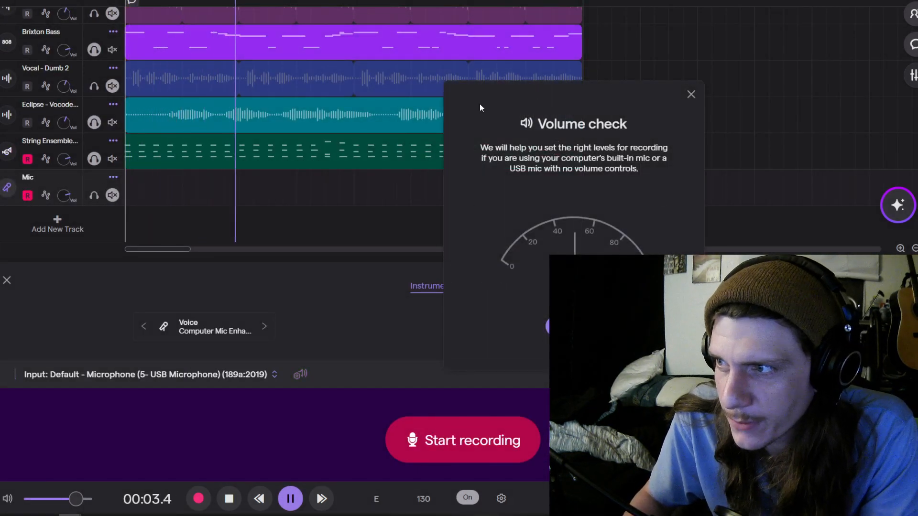
left_click(574, 327)
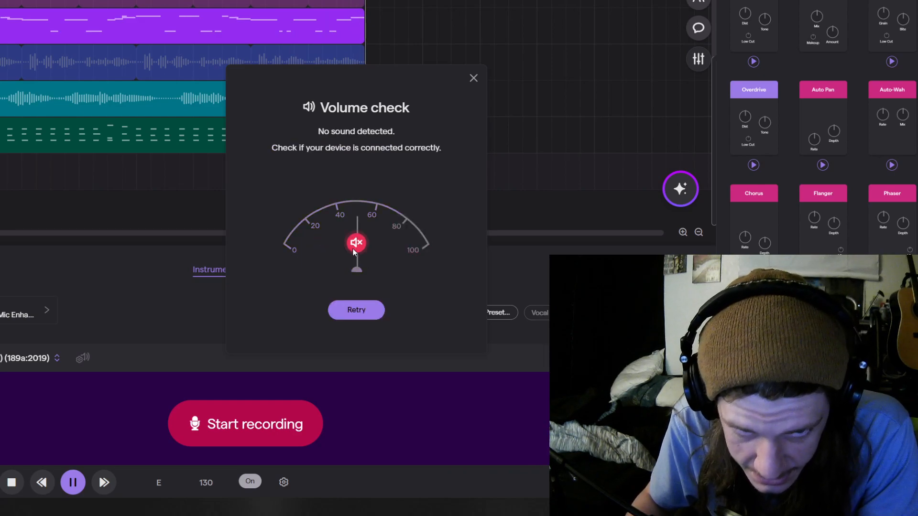
Close the microphone volume check and set the Mic track's input to Analogue 1 + 2 (Focusrite Usb Audio)
left_click(362, 311)
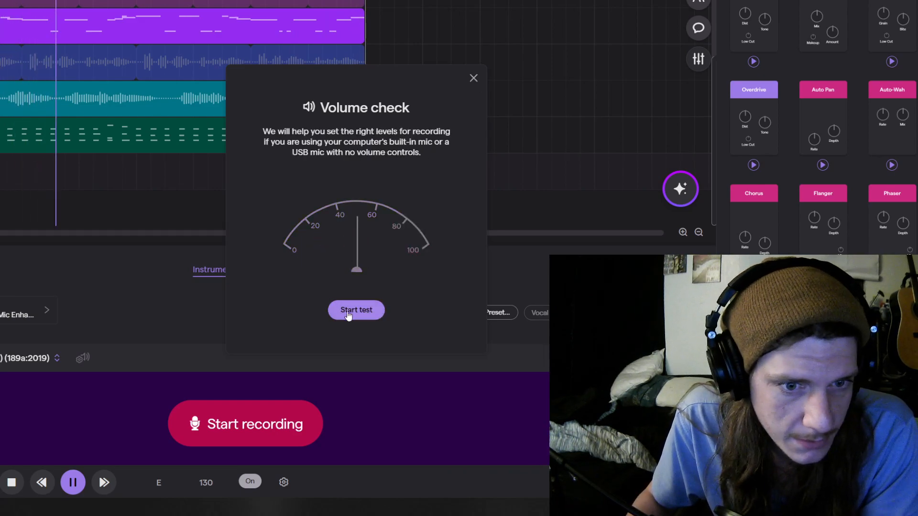
left_click(474, 77)
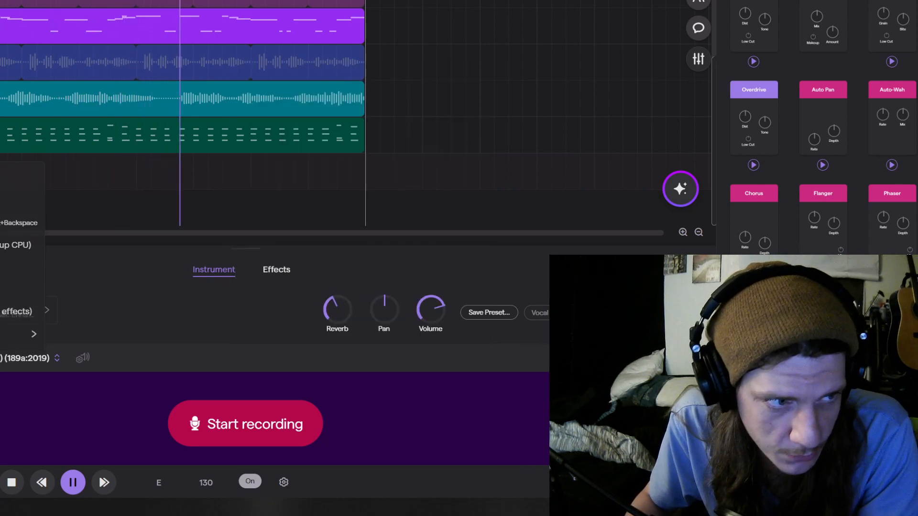
left_click(17, 312)
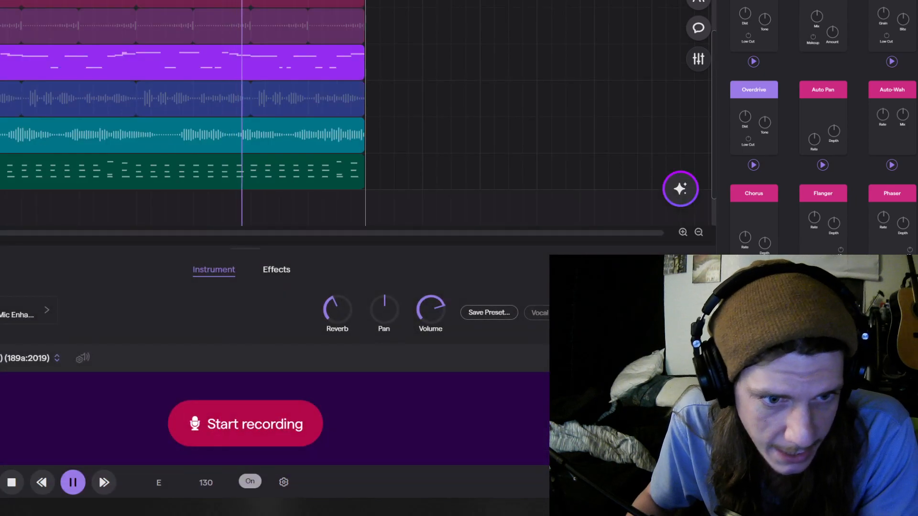
left_click(22, 314)
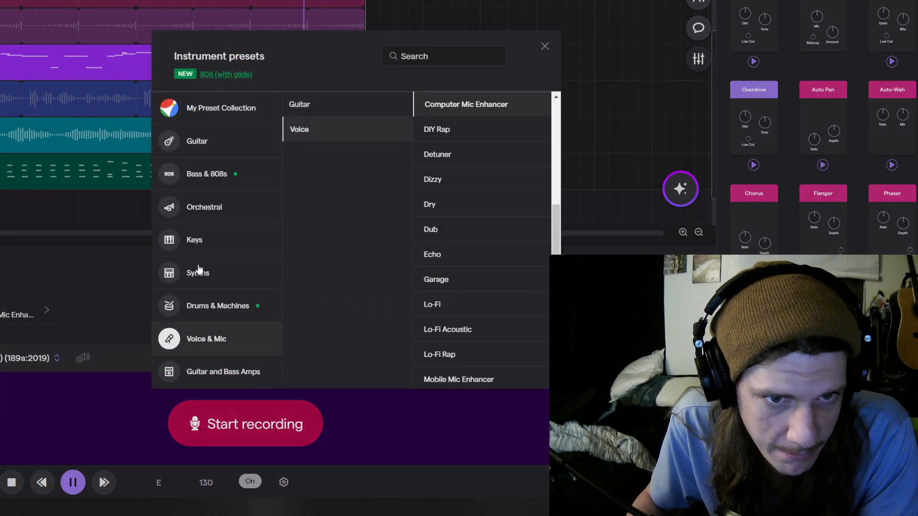
left_click(6, 316)
left_click(38, 360)
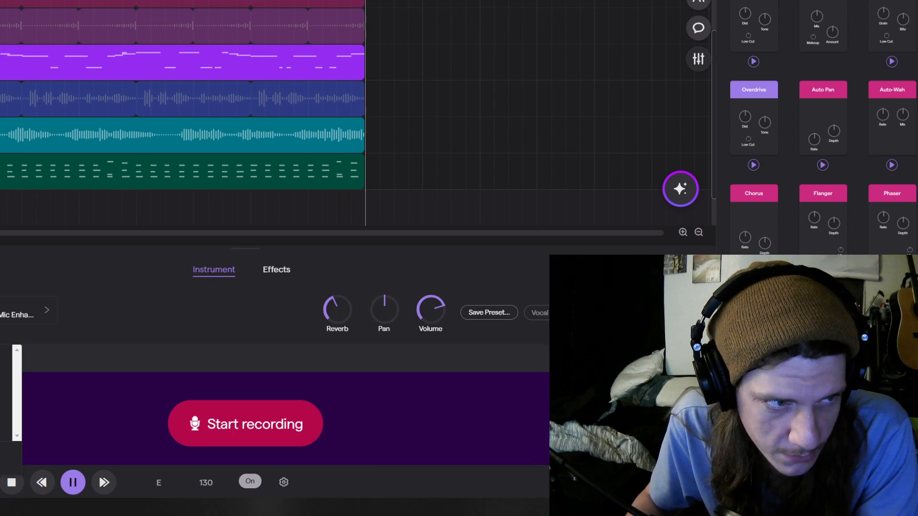
left_click(2, 393)
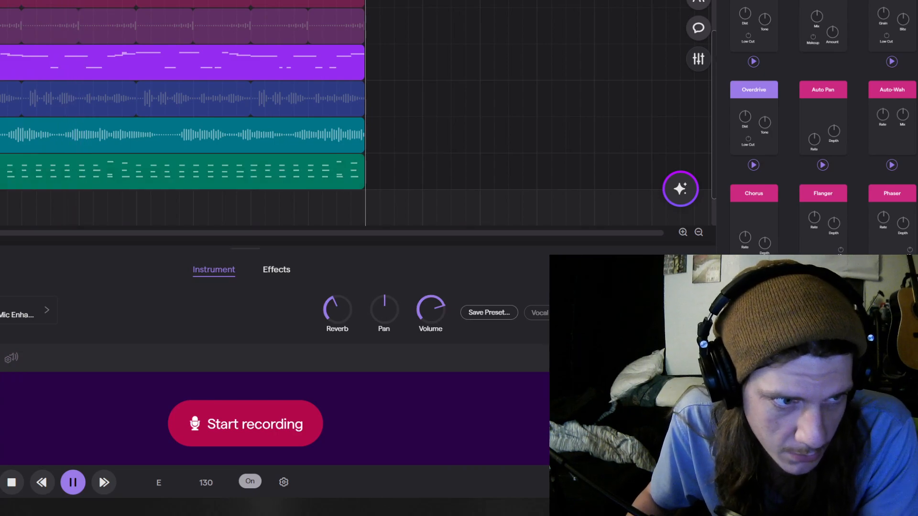
Record a short test take on the Mic track and decline the Vocal Tuner offer
key("r")
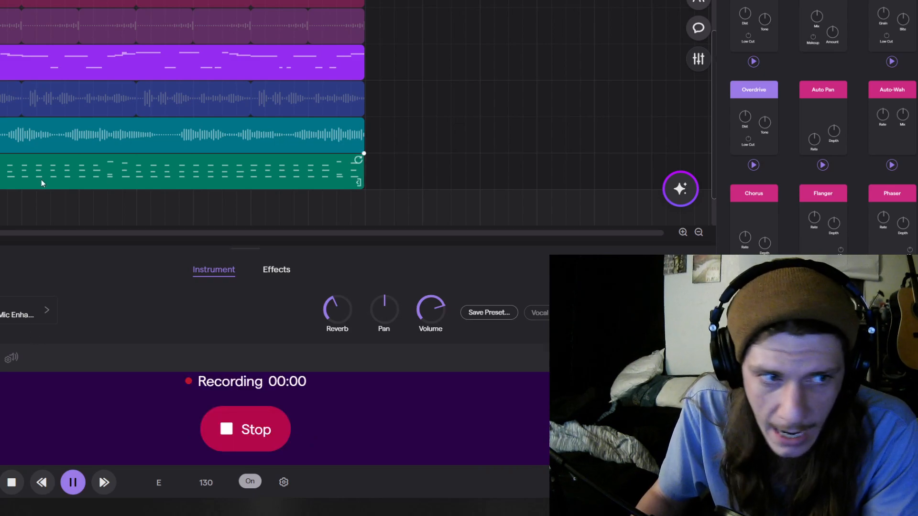
key("r")
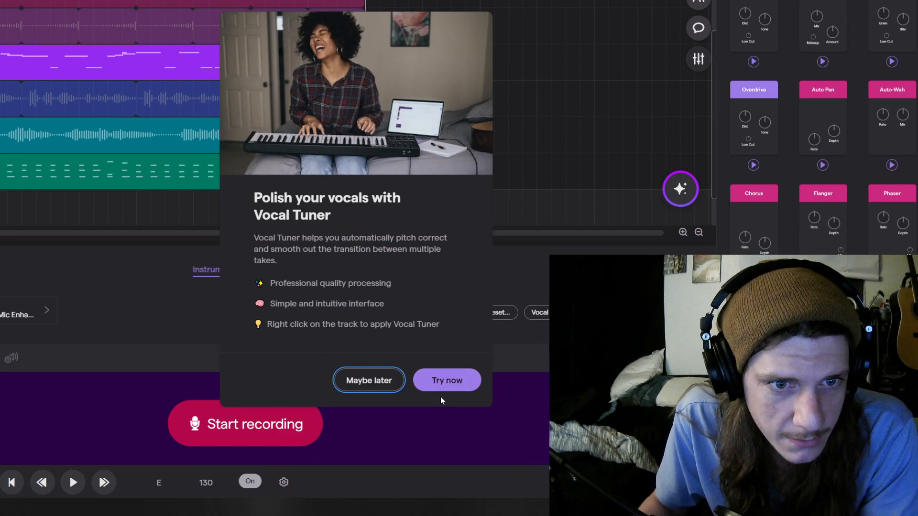
left_click(386, 387)
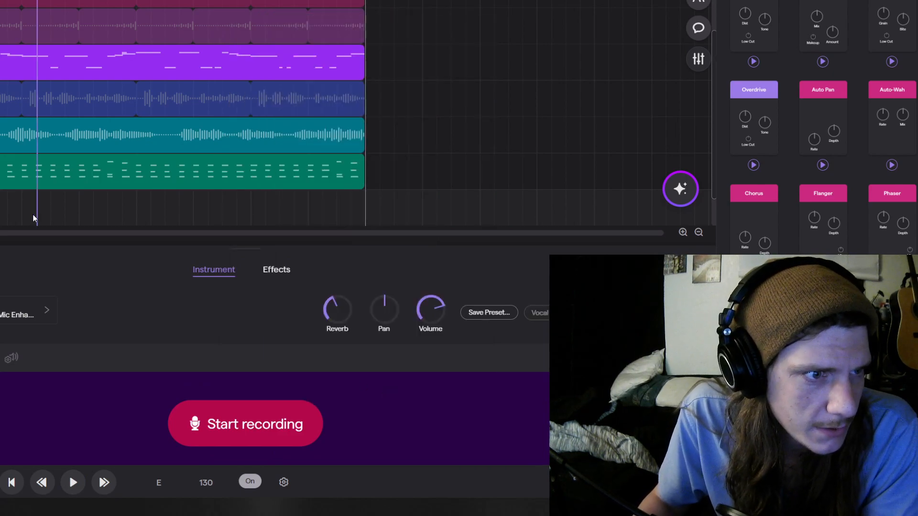
scroll(37, 217, "down", 1)
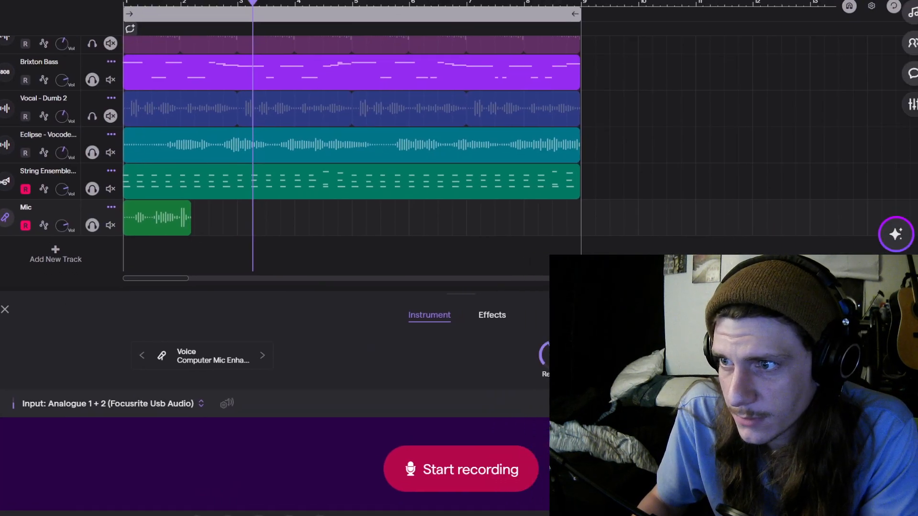
left_click(294, 225)
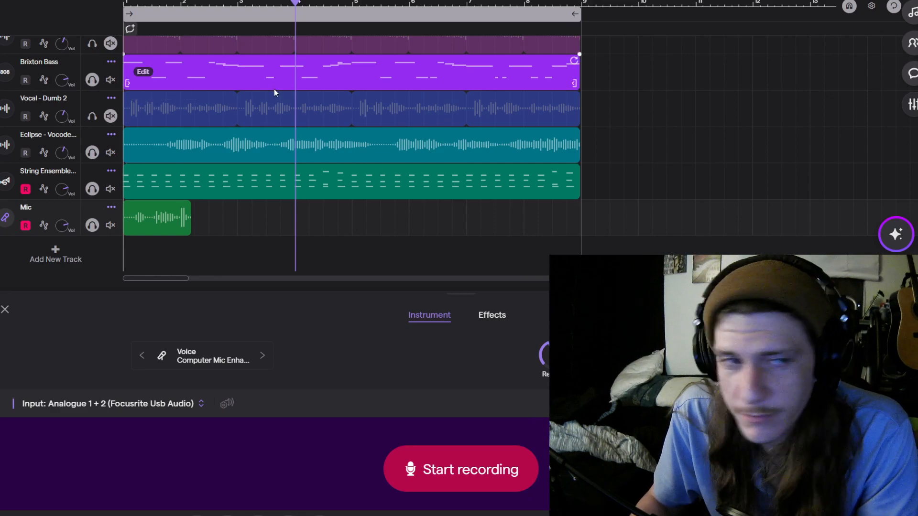
Disarm recording on the String Ensemble track and delete the short test take from the Mic track
left_click(25, 190)
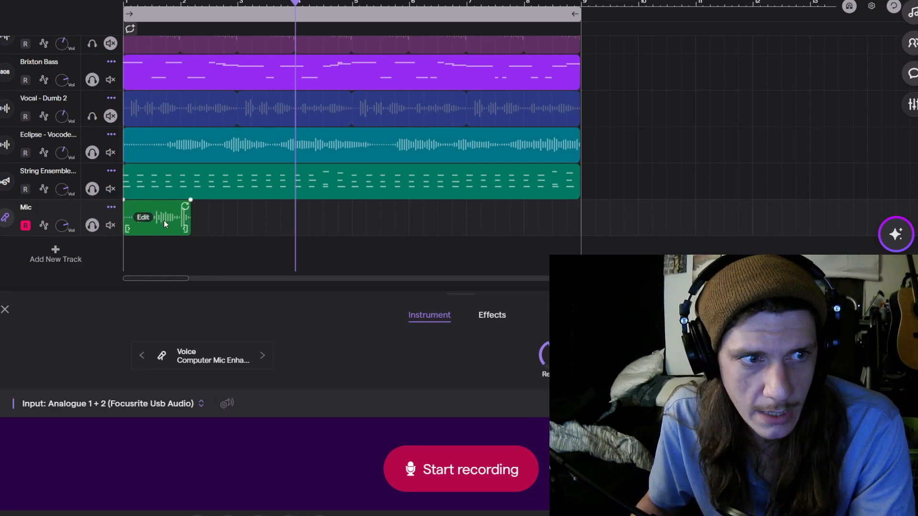
left_click(254, 2)
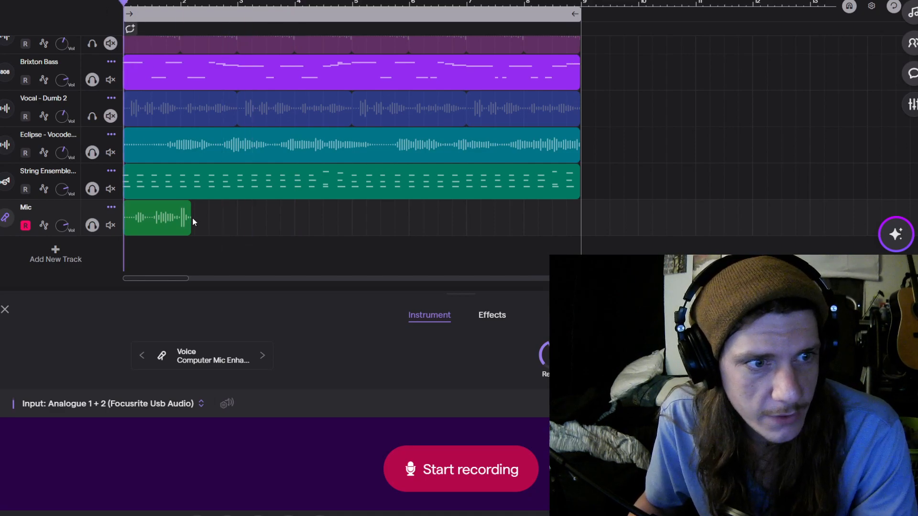
key("space")
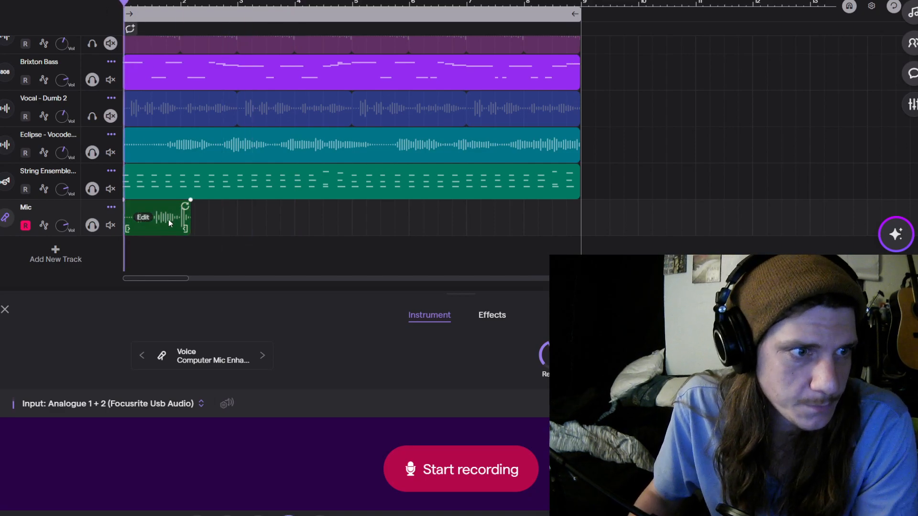
key("space")
left_click(163, 217)
key("Delete")
left_click(259, 234)
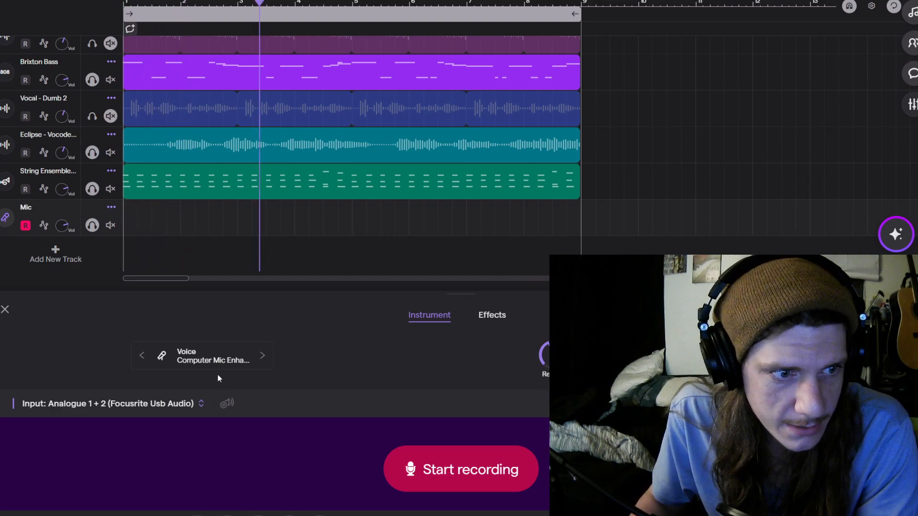
key("Return")
key("r")
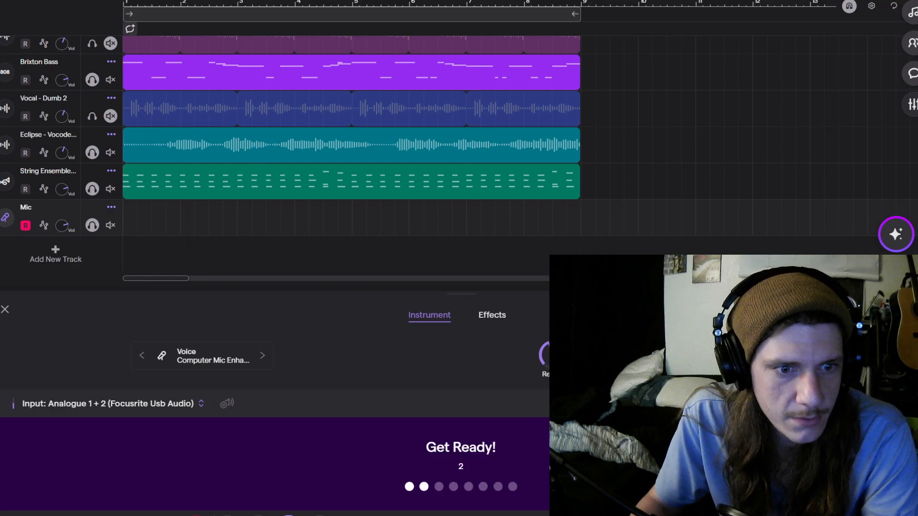
key("r")
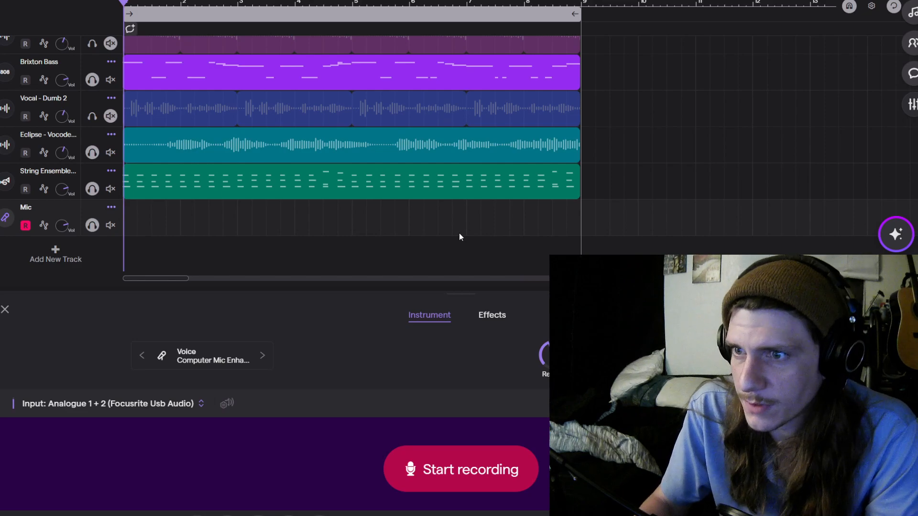
left_click(154, 212)
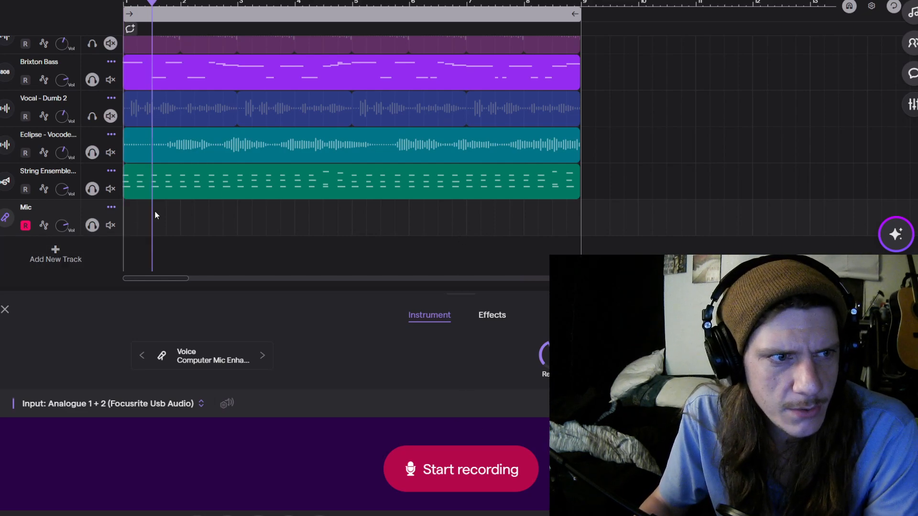
Rerun the volume check for the Mic track's microphone and accept its levels
left_click(26, 226)
left_click(572, 356)
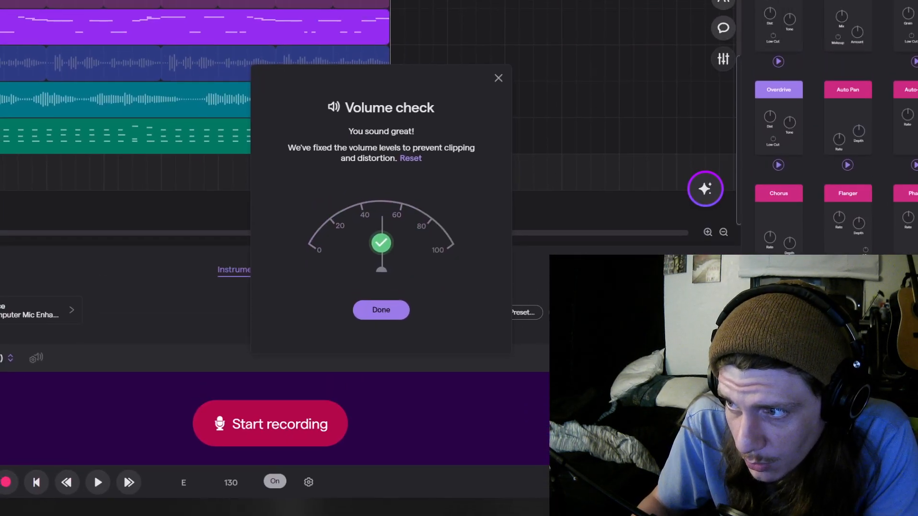
left_click(385, 310)
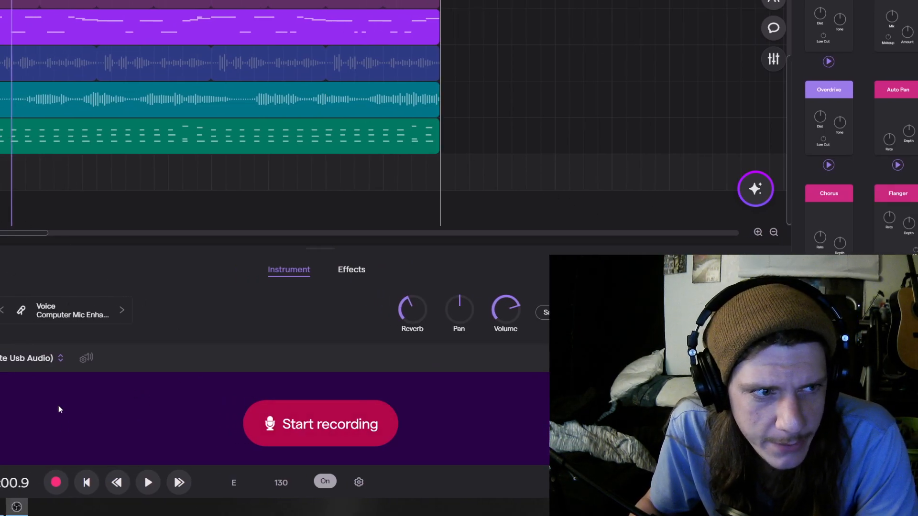
Record a take about 8 seconds long on the Mic track, starting from the beginning of the song
left_click(150, 486)
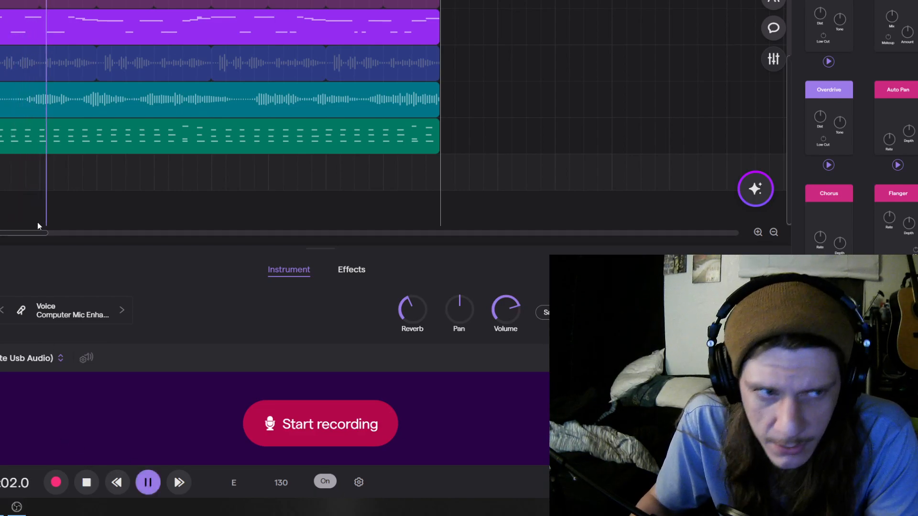
key("space")
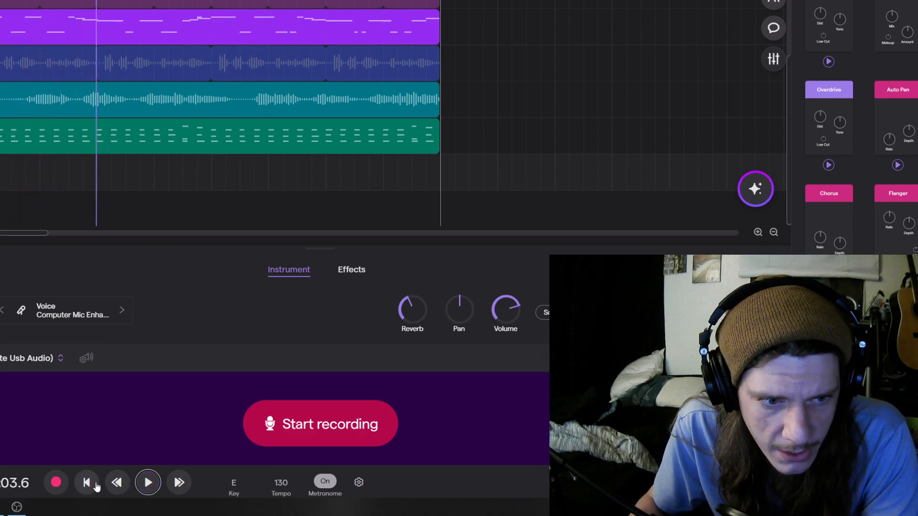
left_click(286, 435)
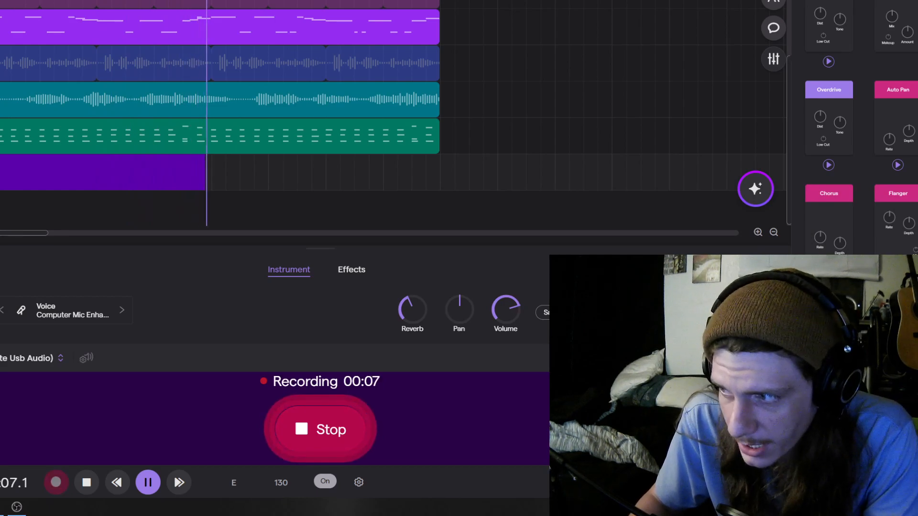
left_click(335, 430)
Play back the Mic take from the start to check its timing against the other tracks
left_click(87, 482)
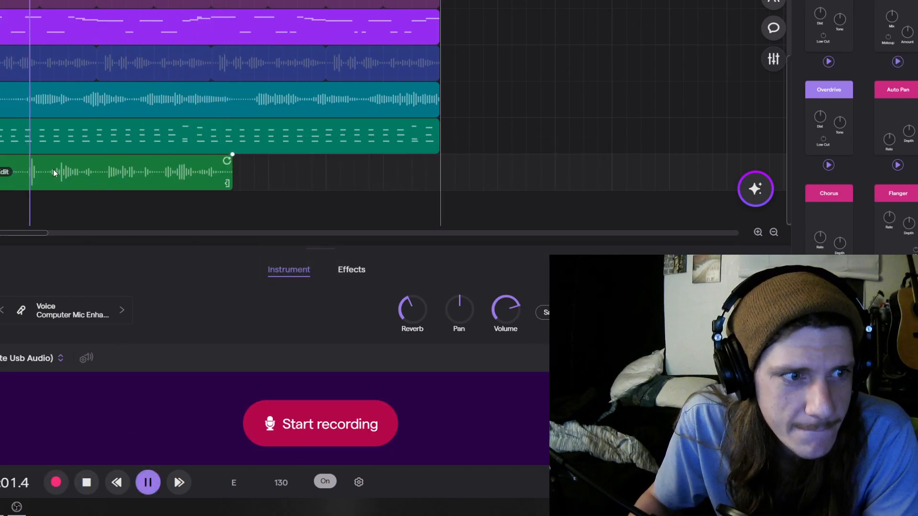
scroll(30, 187, "up", 2)
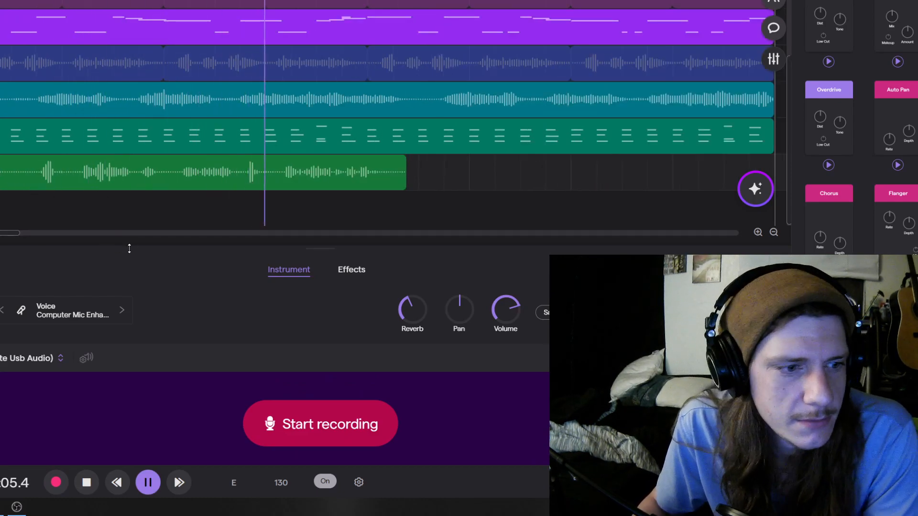
key("space")
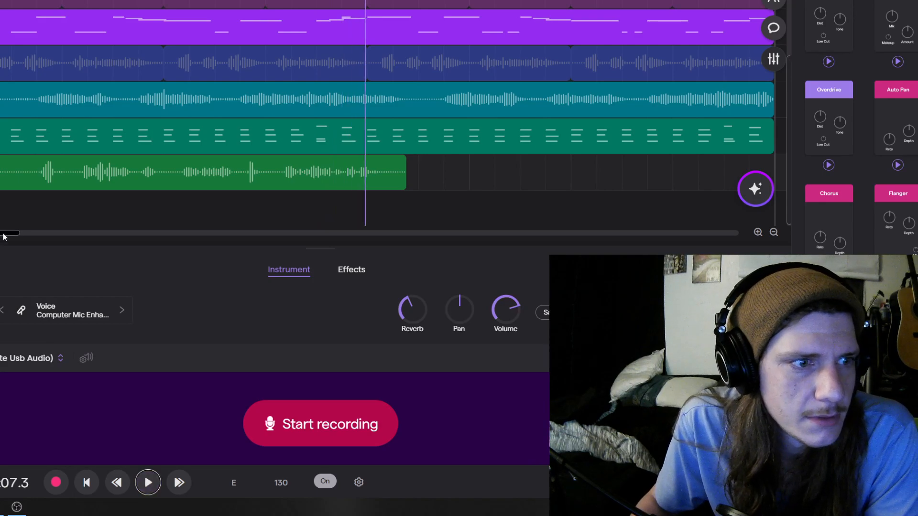
left_click(119, 483)
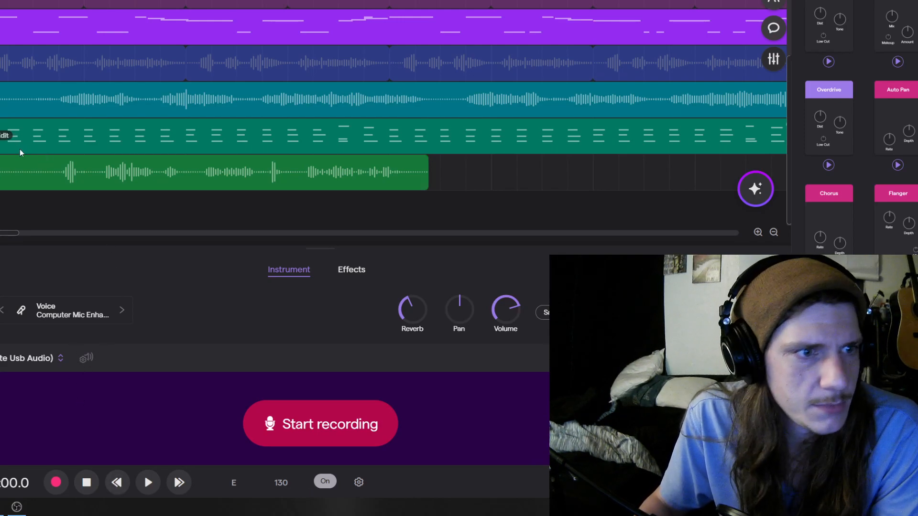
Nudge the Mic clip slightly along the timeline to align it during playback, and delete the clip
scroll(20, 152, "up", 1)
left_click_drag(5, 233, 0, 233)
left_click_drag(0, 184, 5, 184)
left_click_drag(60, 168, 45, 167)
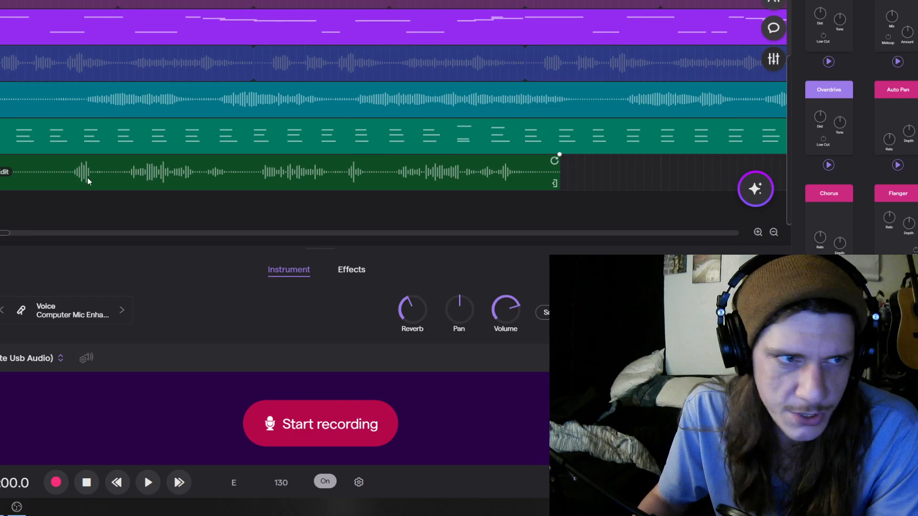
key("space")
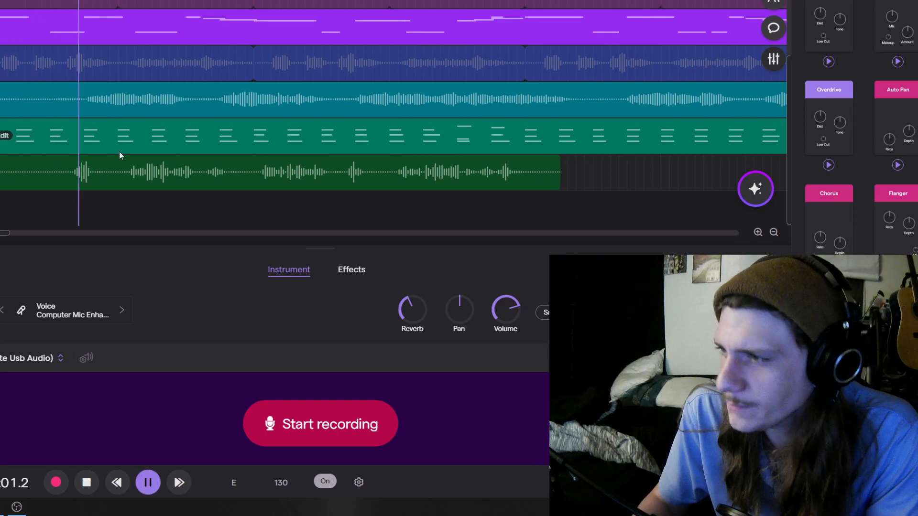
left_click_drag(153, 171, 160, 171)
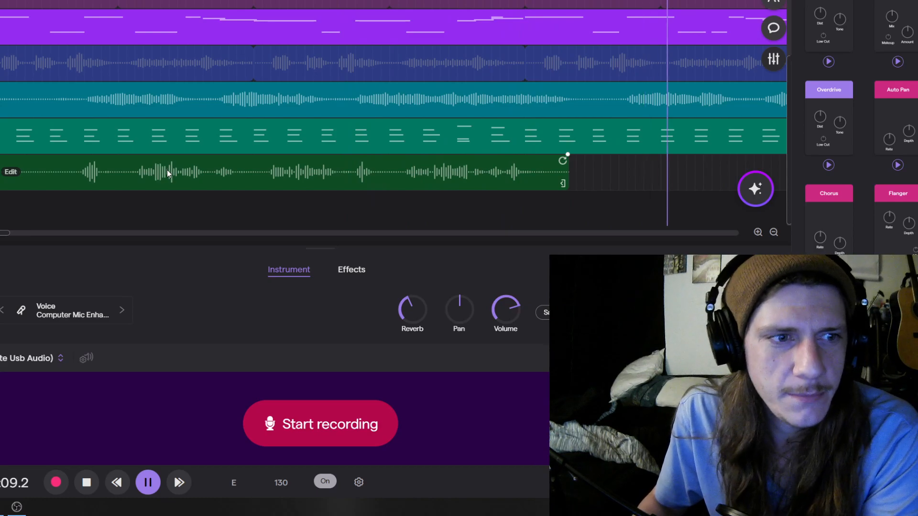
key("Delete")
key("space")
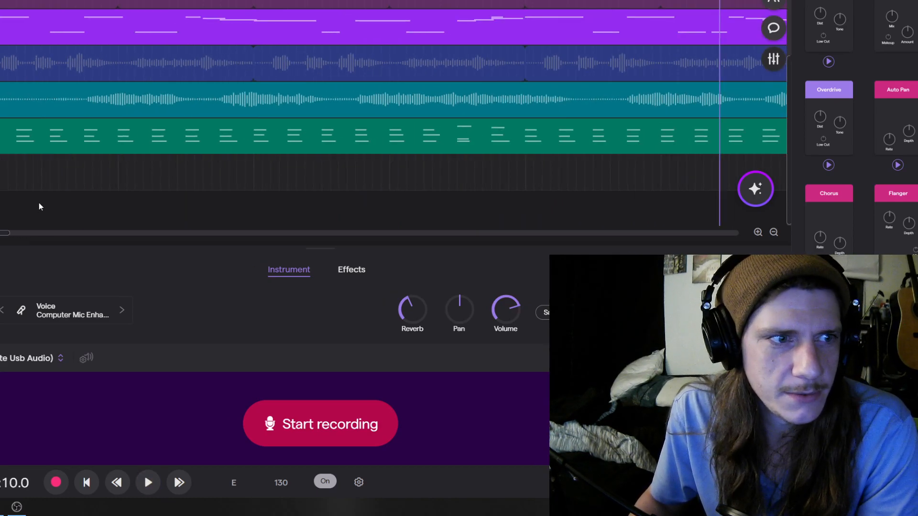
Record a new Mic take across the full eight-bar arrangement and play it back
left_click(41, 205)
scroll(48, 205, "down", 2)
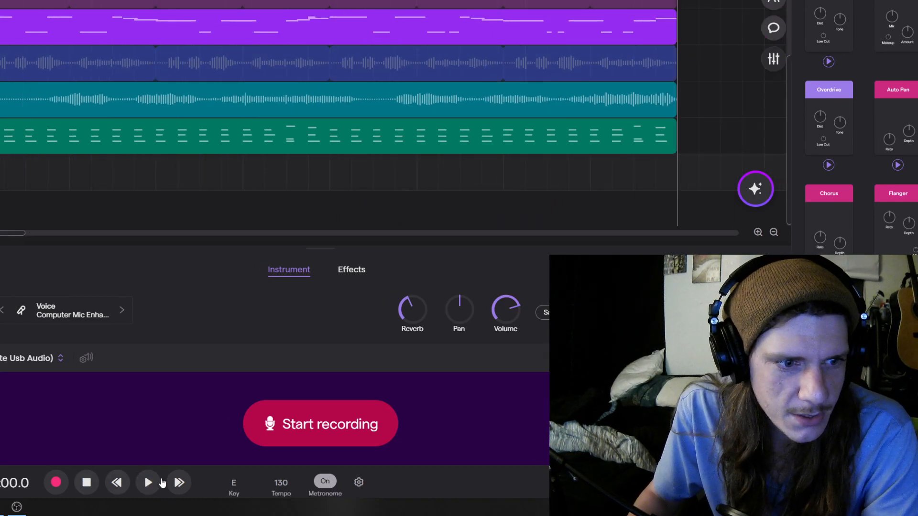
left_click(320, 428)
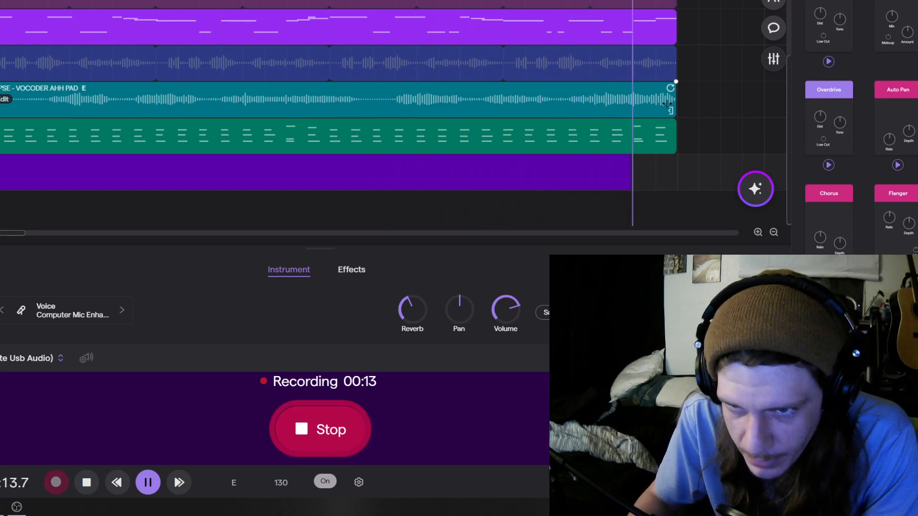
key("space")
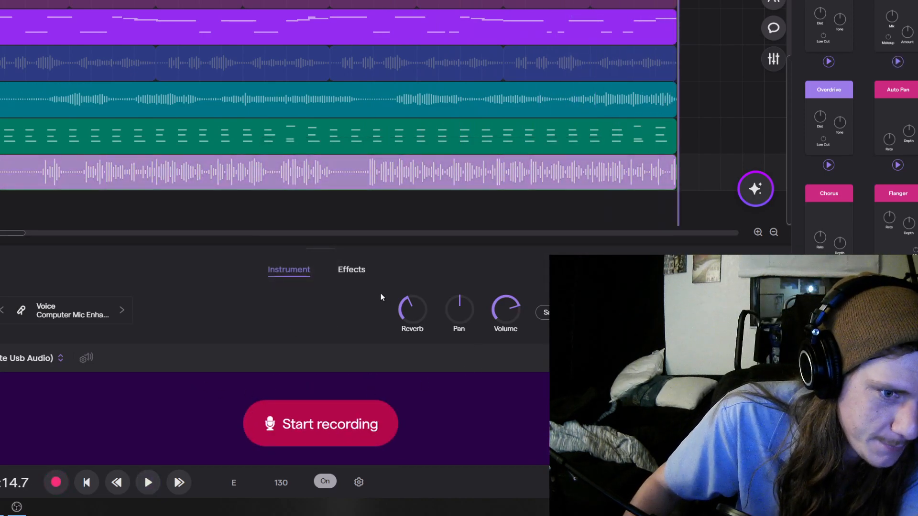
left_click(148, 483)
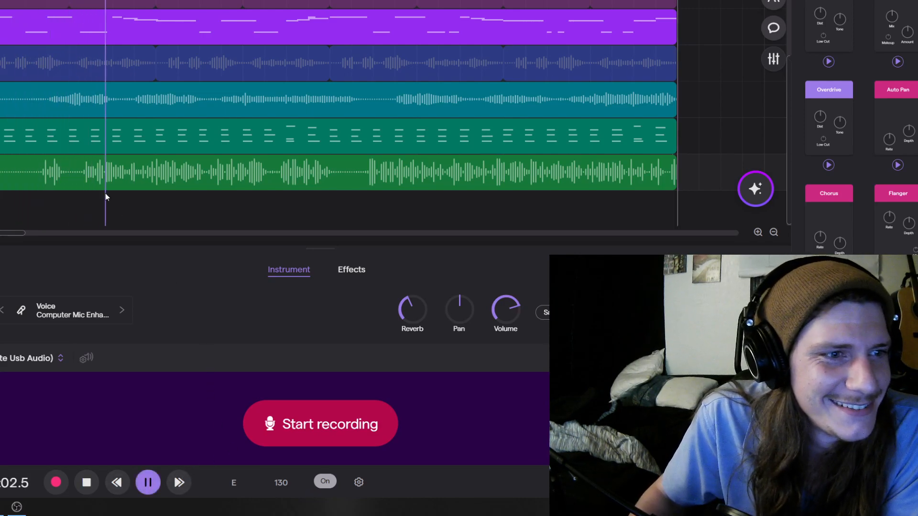
Shift the Mic clip slightly earlier on the timeline and return the playhead to near the start of the song
scroll(16, 178, "up", 1)
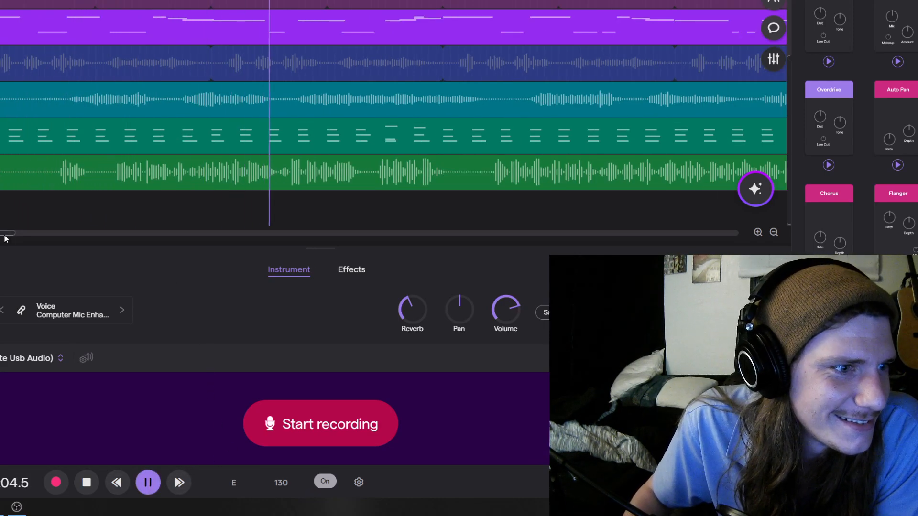
key("space")
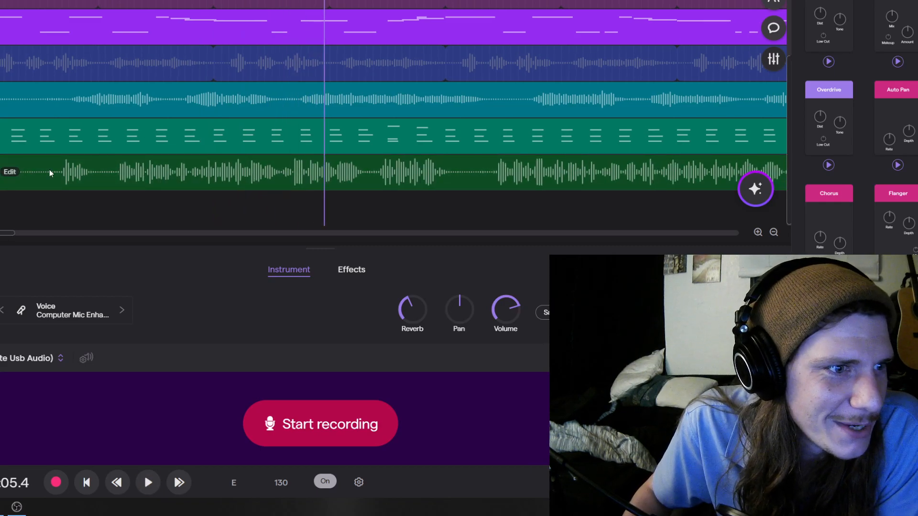
left_click_drag(50, 173, 41, 172)
left_click_drag(324, 1, 34, 1)
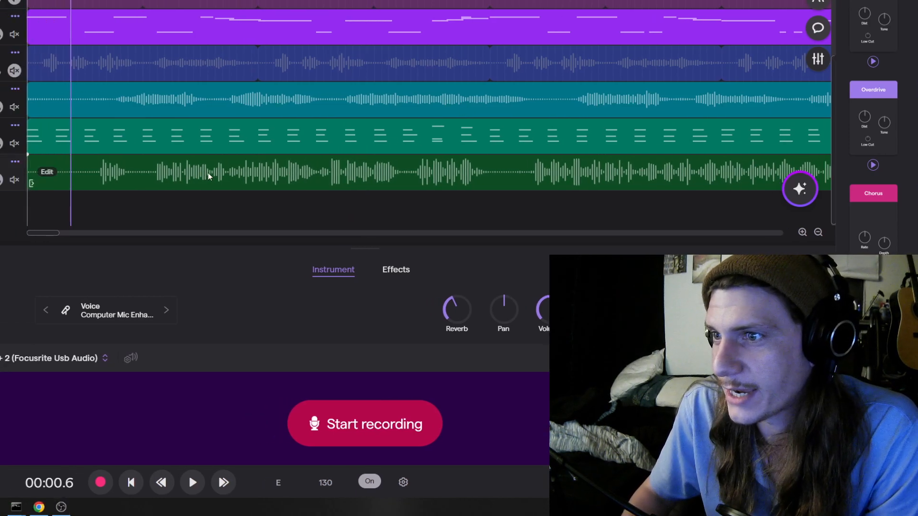
Play the song from near the start, turning the Mic track's reverb down to minimum and raising its volume
key("space")
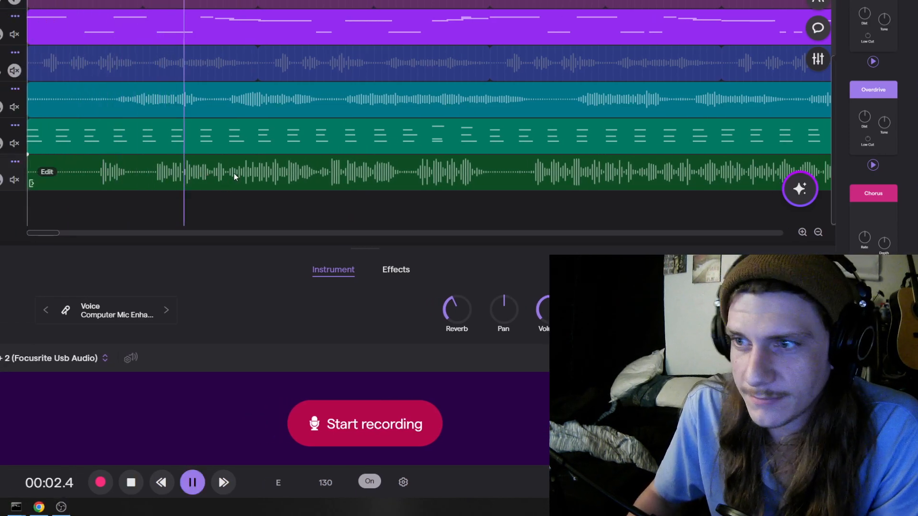
left_click_drag(457, 310, 458, 333)
left_click_drag(467, 376, 469, 376)
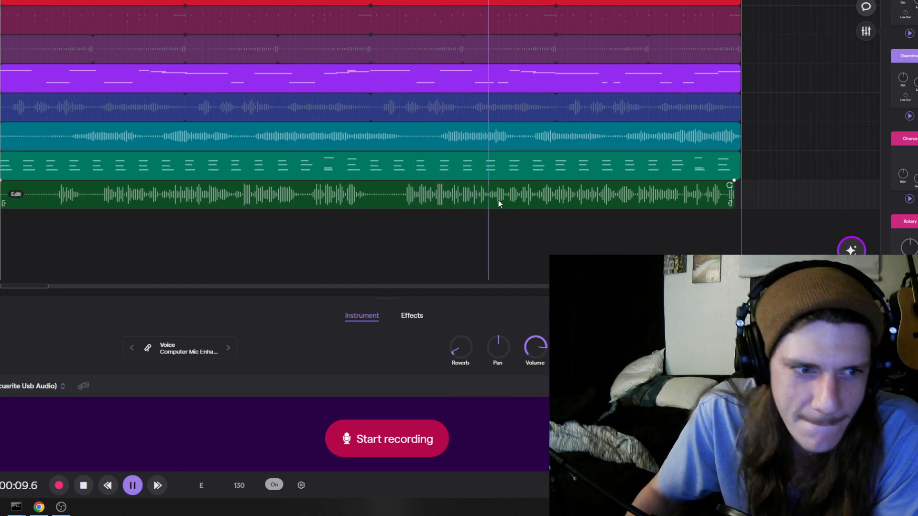
Record a second vocal take over the eight-bar arrangement and replay its opening
left_click(379, 447)
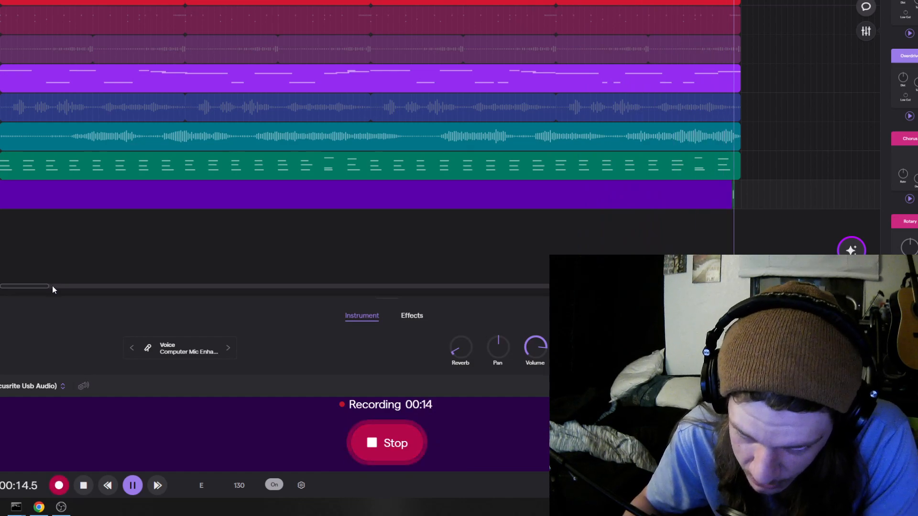
key("space")
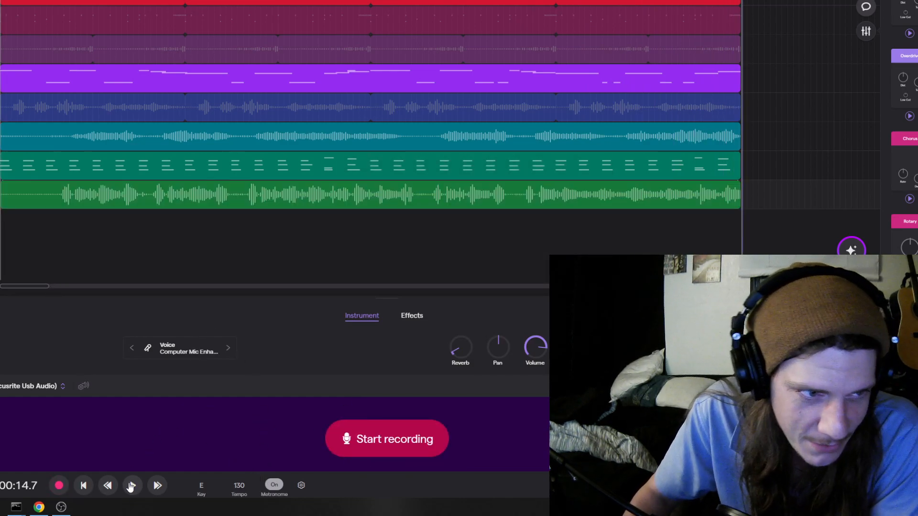
left_click(56, 229)
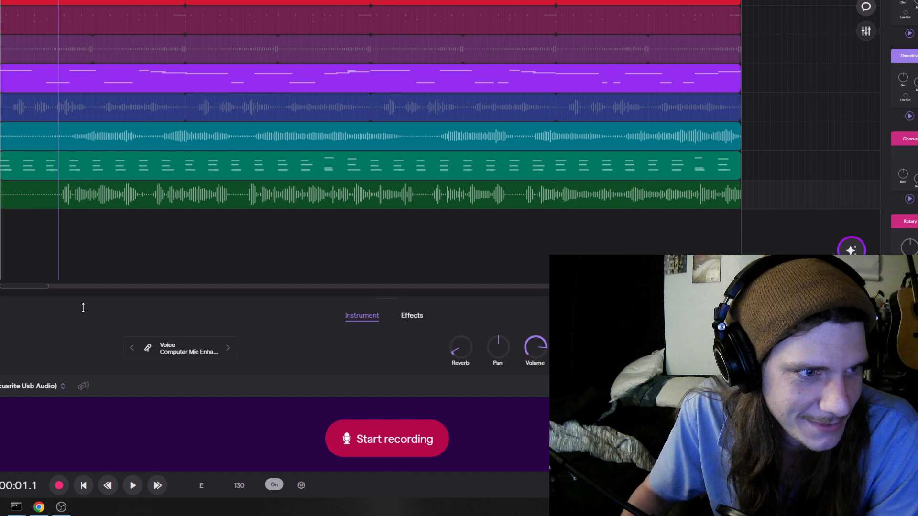
left_click(133, 486)
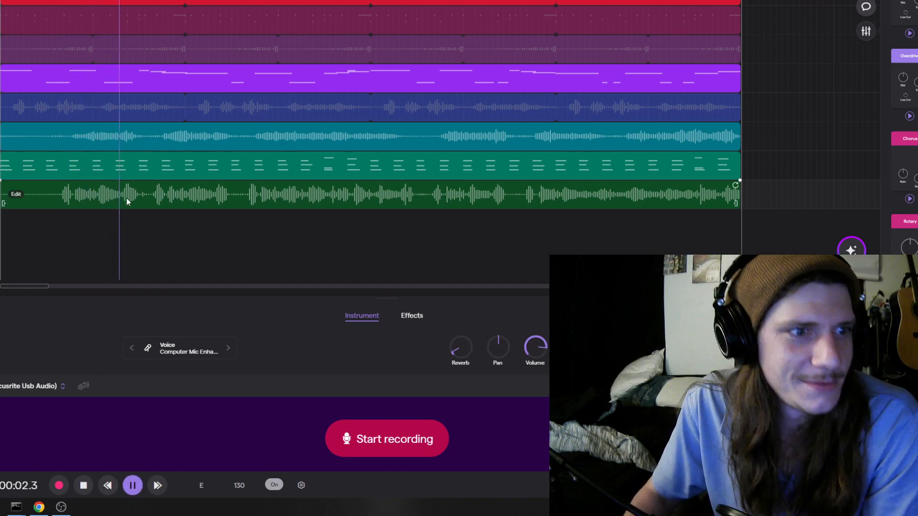
key("space")
left_click(94, 210)
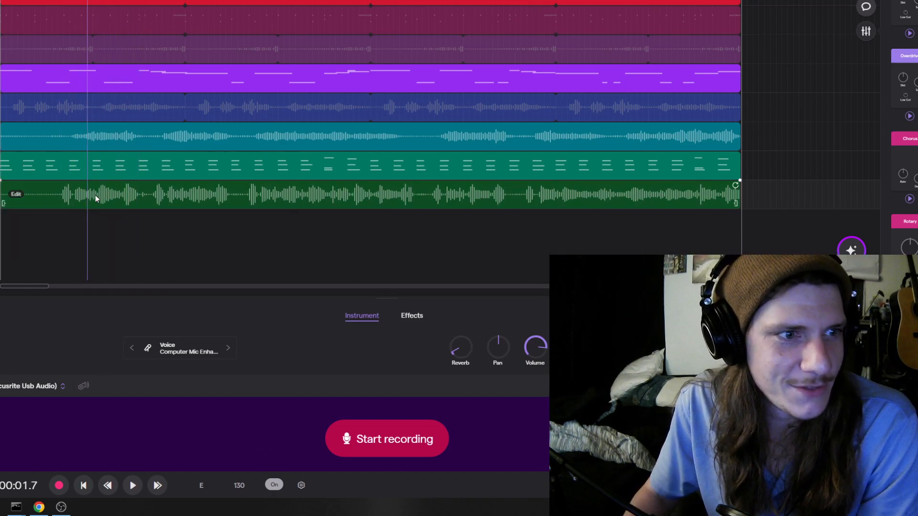
Restore the earlier Mic take, paste the second take onto a new voice track aligned with the song's start, and play both
left_click(106, 225)
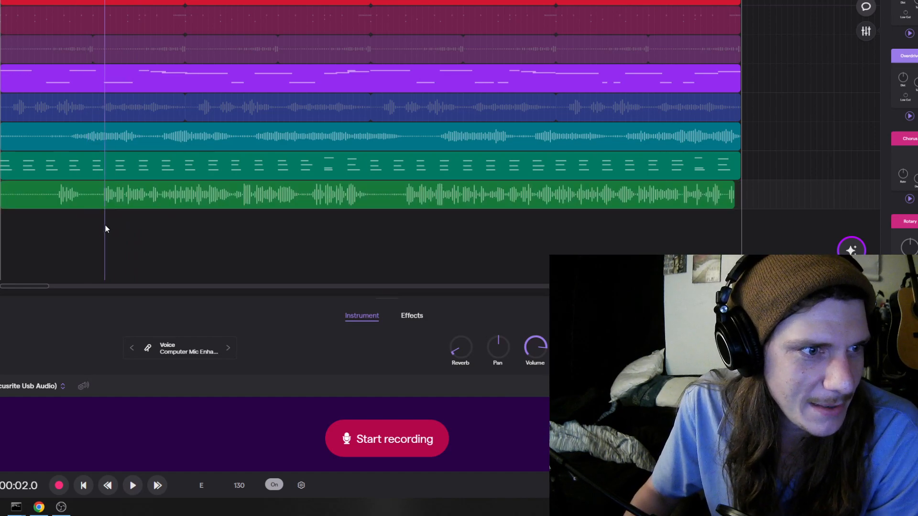
key("space")
key("space")
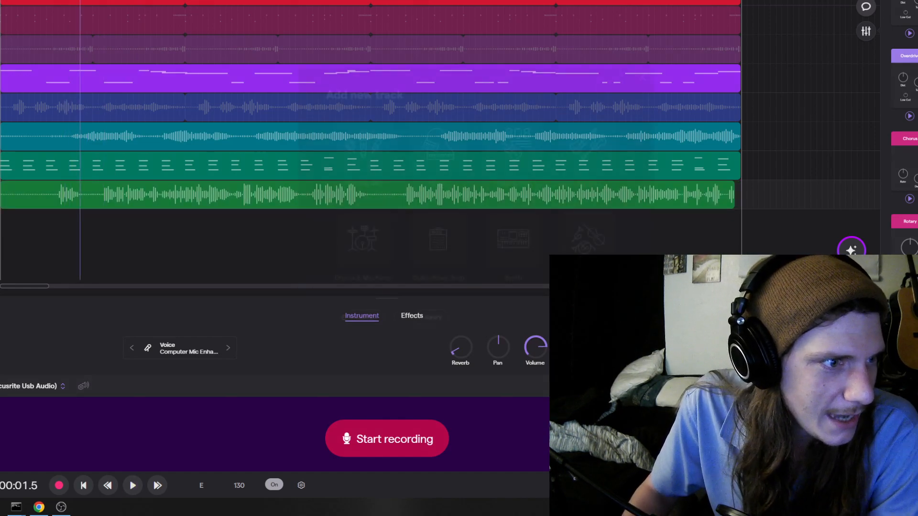
left_click(387, 149)
key("ctrl+v")
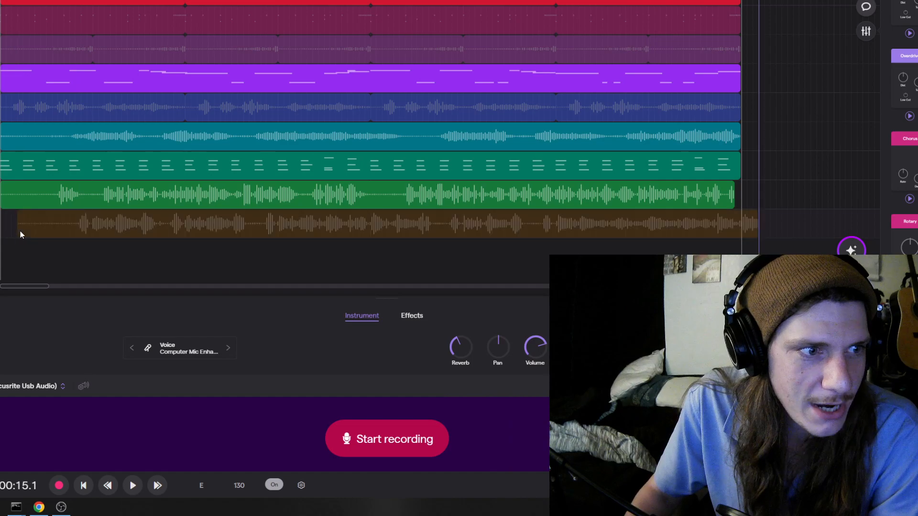
left_click_drag(86, 236, 36, 233)
key("space")
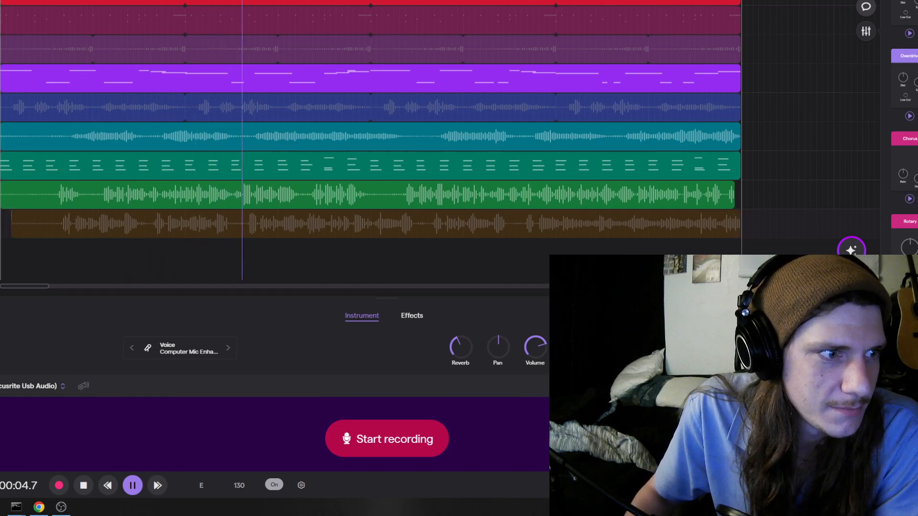
left_click(52, 244)
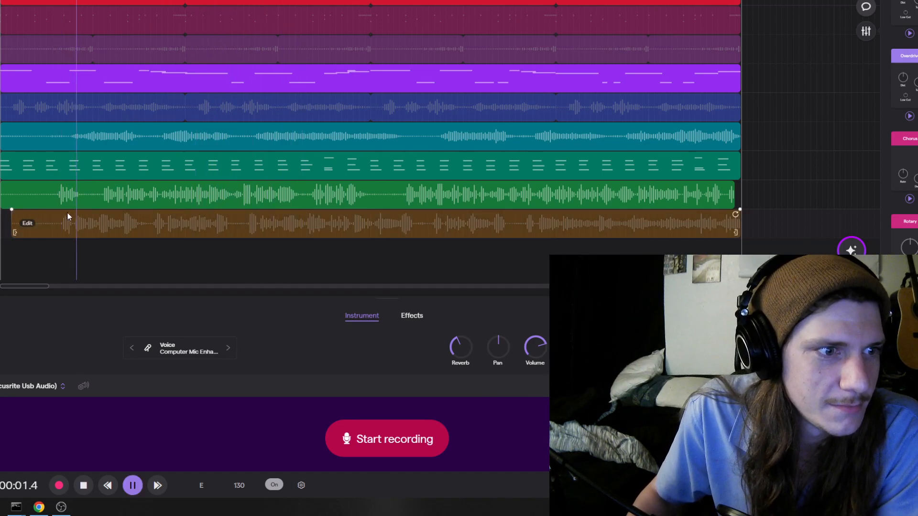
Duplicate all loop and instrument clips, excluding the two vocal takes, directly after the first eight bars
scroll(211, 225, "down", 5)
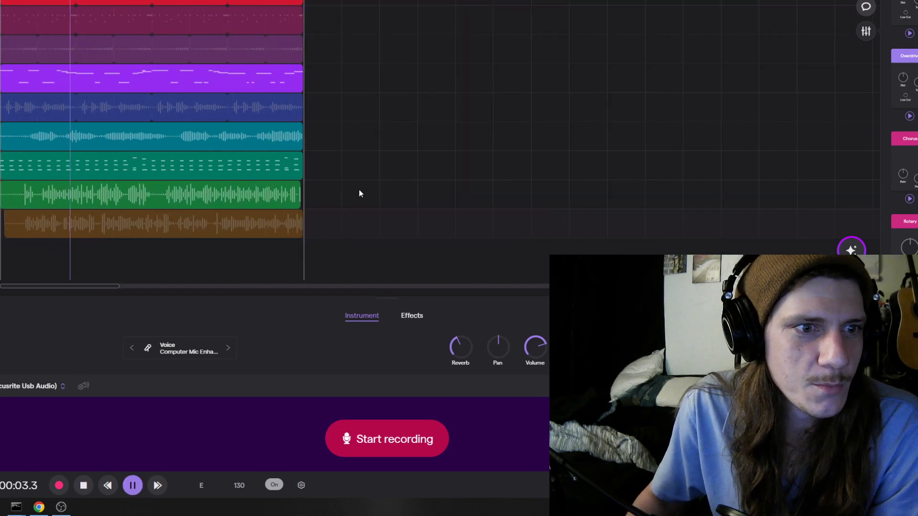
left_click_drag(334, 163, 17, 1)
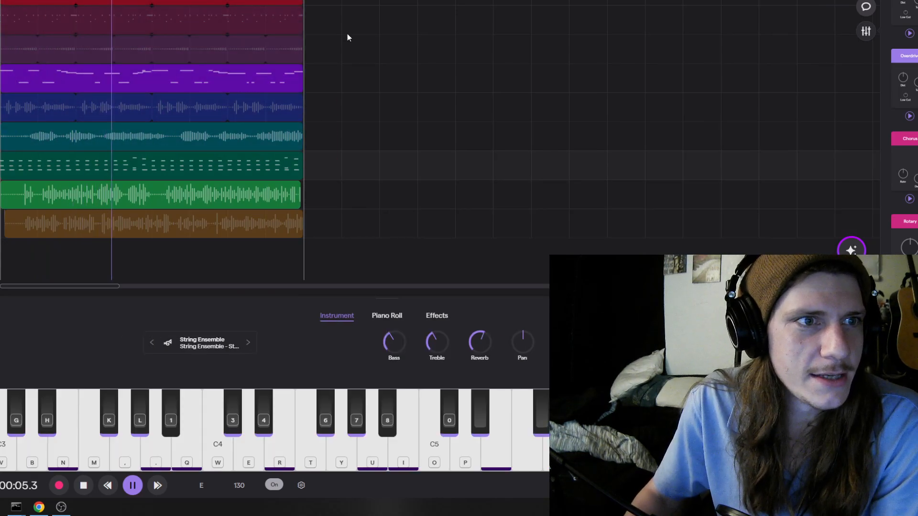
left_click(348, 31)
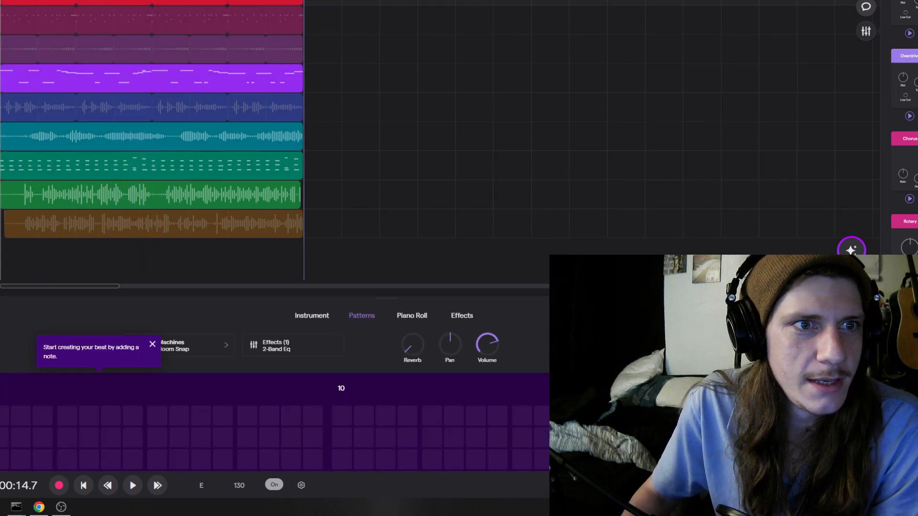
key("ctrl+v")
key("space")
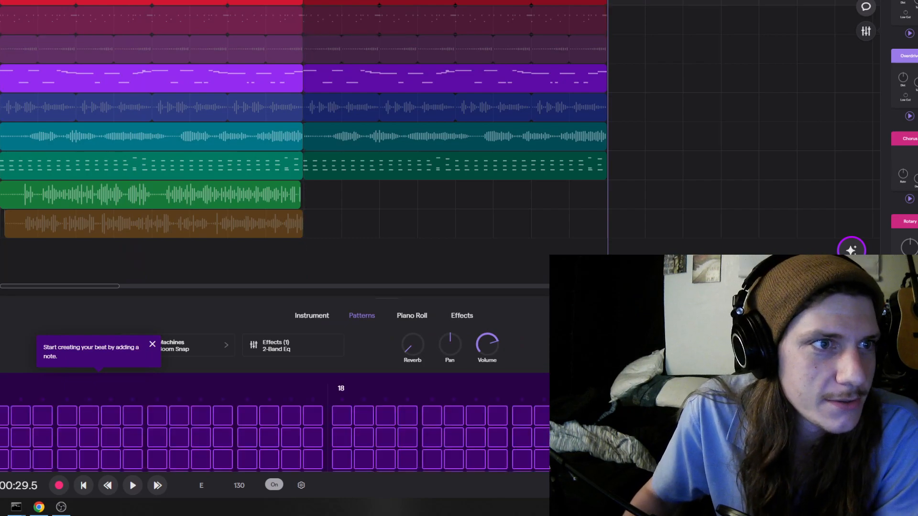
Move the second vocal take under the duplicated section, unmute it, and nudge it into time during playback
left_click_drag(79, 232, 378, 232)
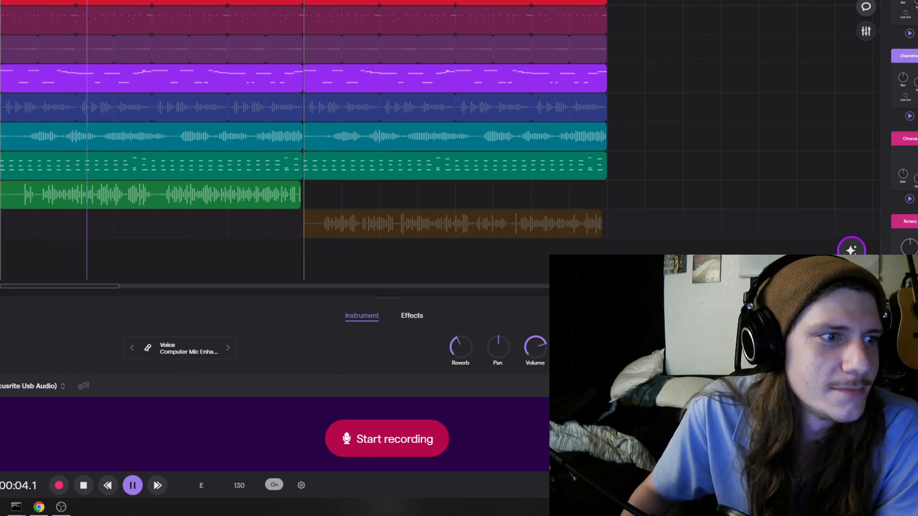
key("m")
scroll(291, 162, "up", 3)
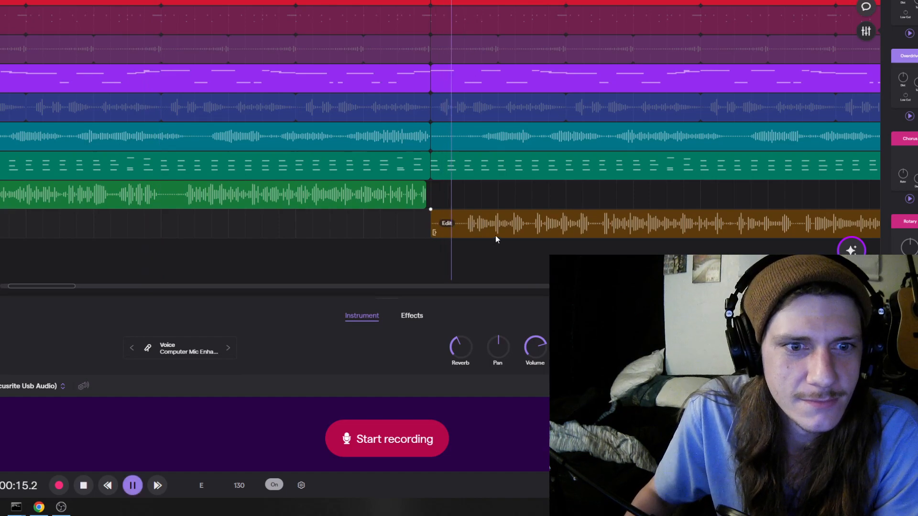
mouse_move(509, 225)
left_mouse_down()
mouse_move(495, 222)
mouse_move(500, 229)
left_mouse_up()
scroll(479, 244, "up", 3)
mouse_move(429, 229)
left_mouse_down()
mouse_move(437, 227)
mouse_move(421, 228)
left_mouse_up()
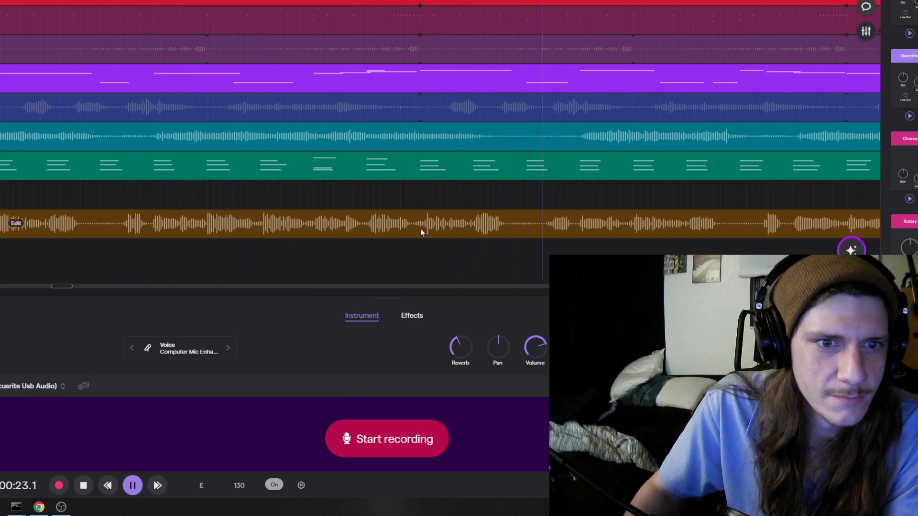
Add an Overdrive effect to the second vocal track and raise its distortion and tone
scroll(378, 244, "down", 5)
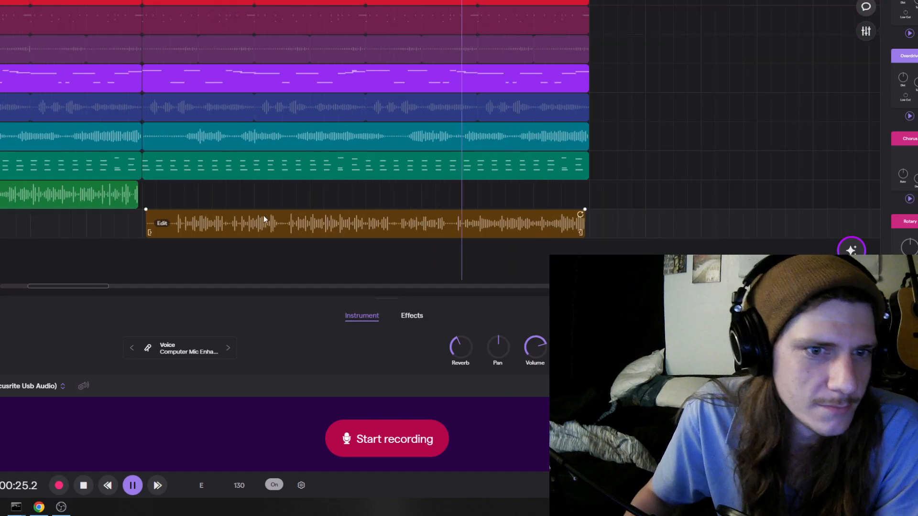
left_click(164, 224)
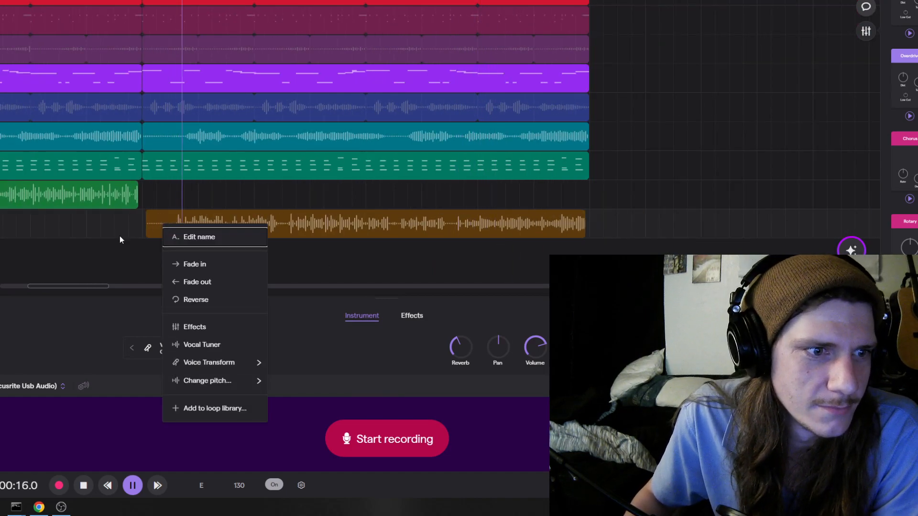
left_click(191, 324)
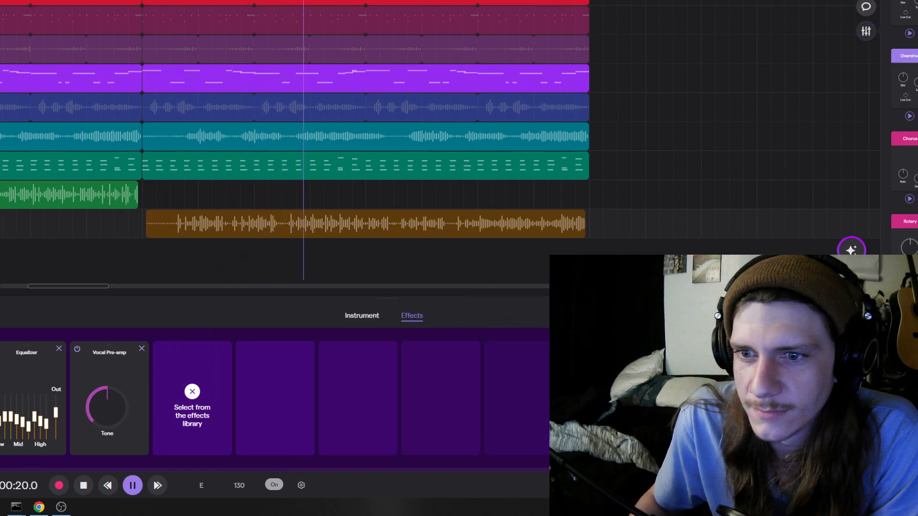
left_click(906, 55)
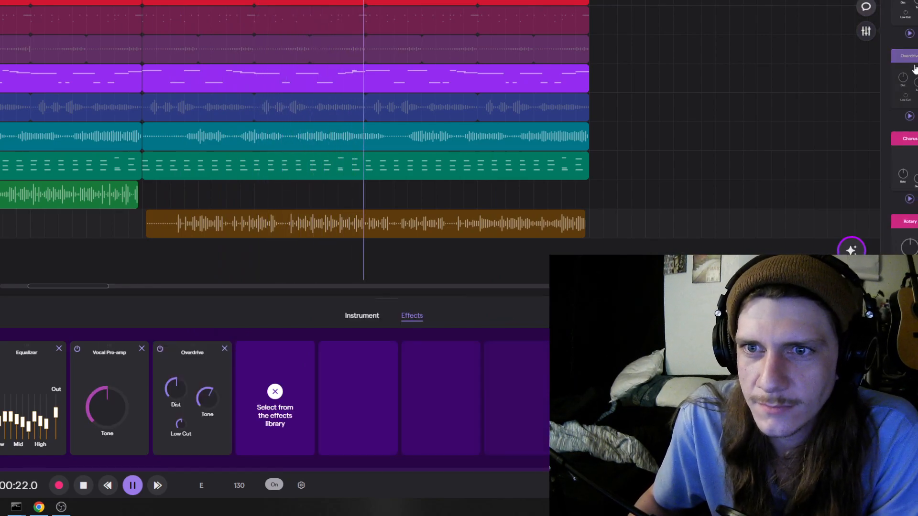
left_click_drag(207, 398, 207, 385)
Add a Room effect with Medium Room to the second vocal track and replay the duplicated section
scroll(904, 130, "down", 5)
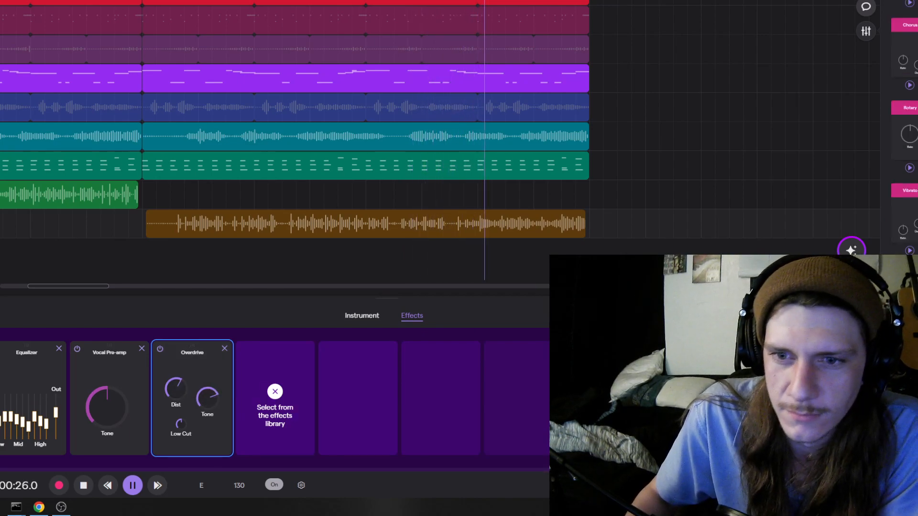
left_click(914, 184)
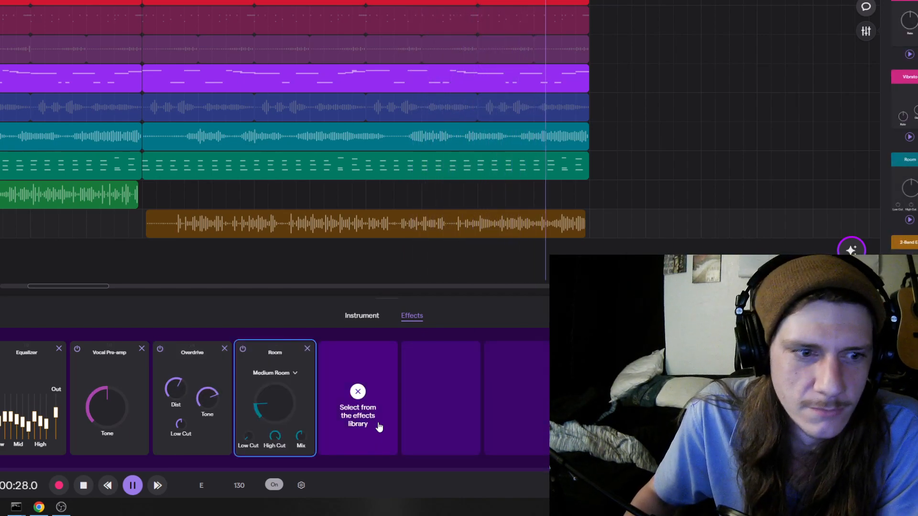
key("space")
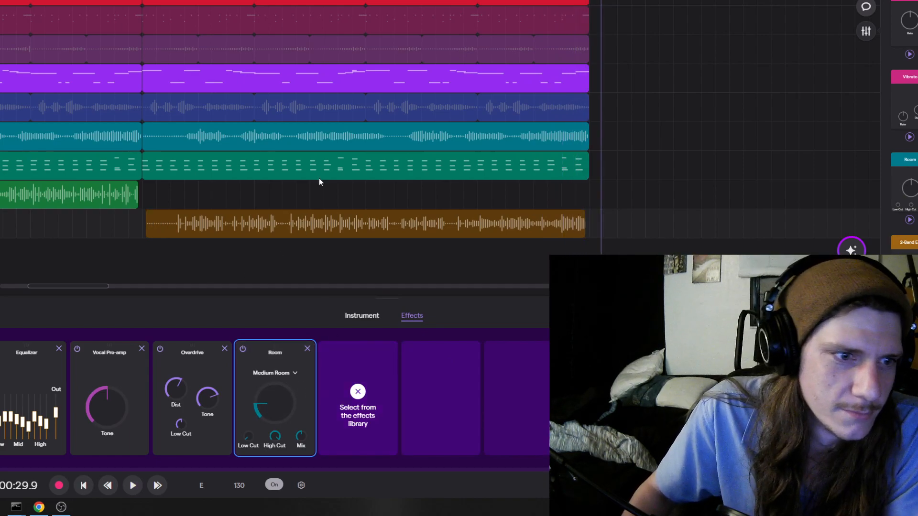
key("space")
mouse_move(94, 286)
left_mouse_down()
mouse_move(104, 286)
mouse_move(82, 288)
left_mouse_up()
left_click(34, 1)
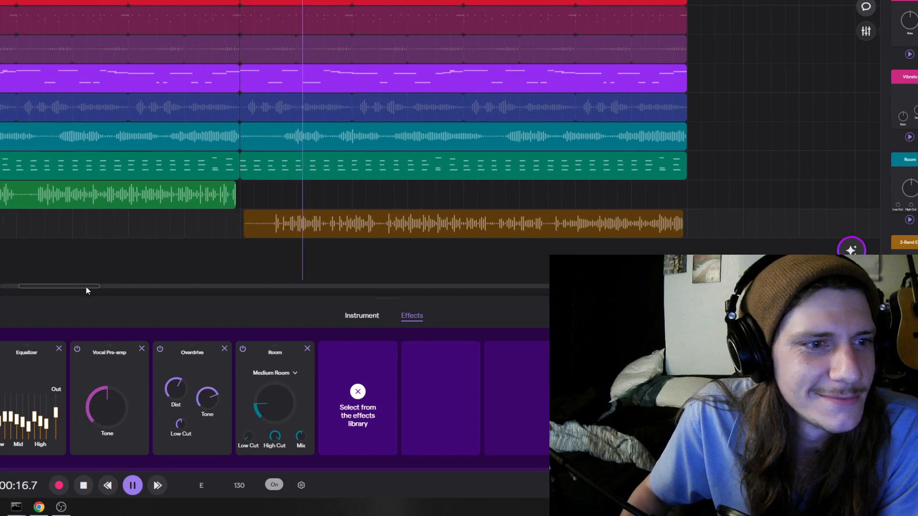
Copy the first Mic take into the duplicated section and align it with the section's start, above the second take
scroll(217, 261, "down", 2)
left_click(180, 195)
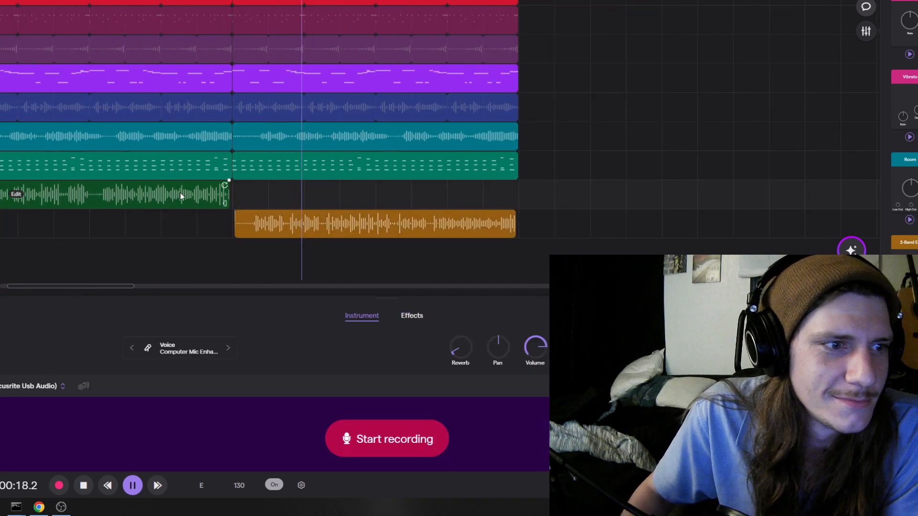
left_click(268, 194)
key("ctrl+v")
left_click_drag(336, 197, 308, 200)
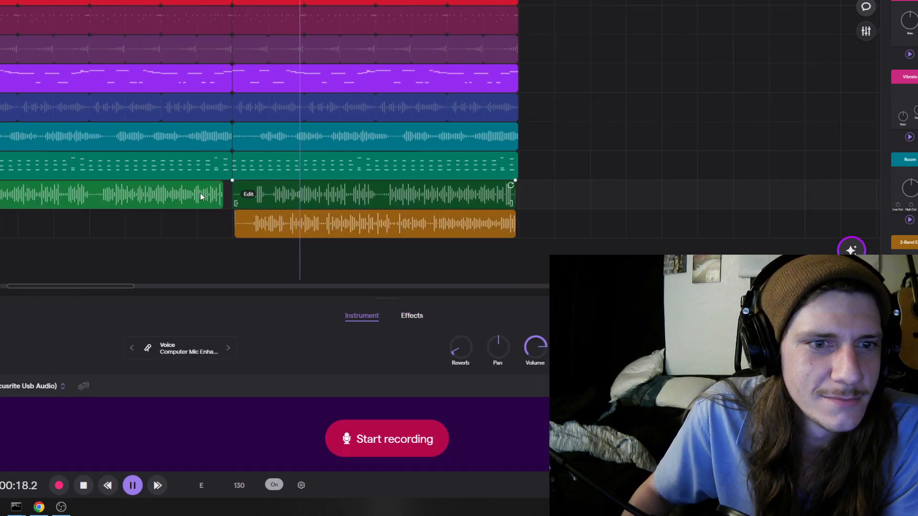
Play the duplicated section to check how the two layered vocal takes sound together
scroll(223, 193, "up", 3)
left_click(382, 212)
scroll(402, 240, "down", 1)
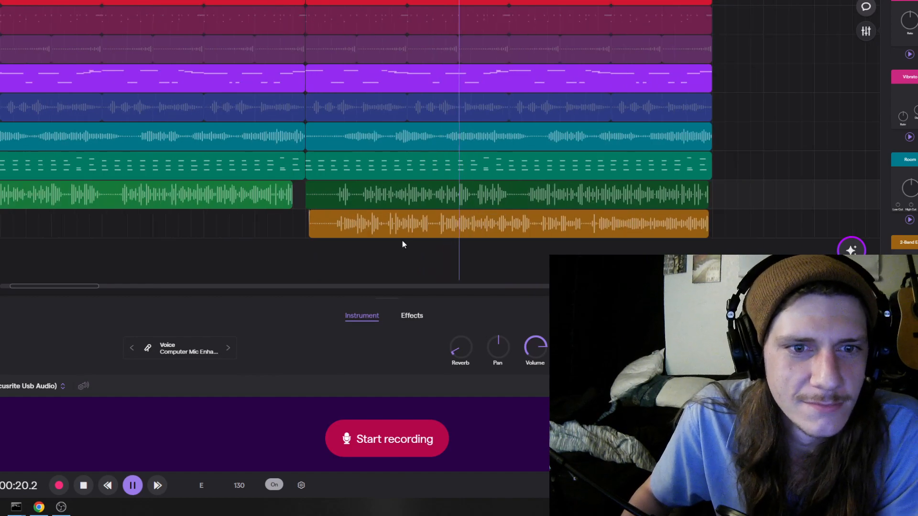
scroll(405, 242, "down", 1)
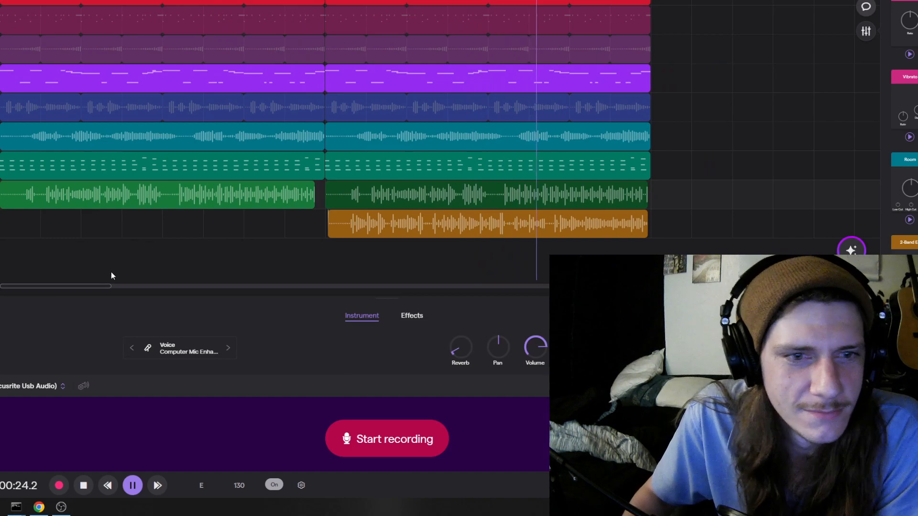
scroll(148, 275, "down", 1)
scroll(151, 279, "down", 1)
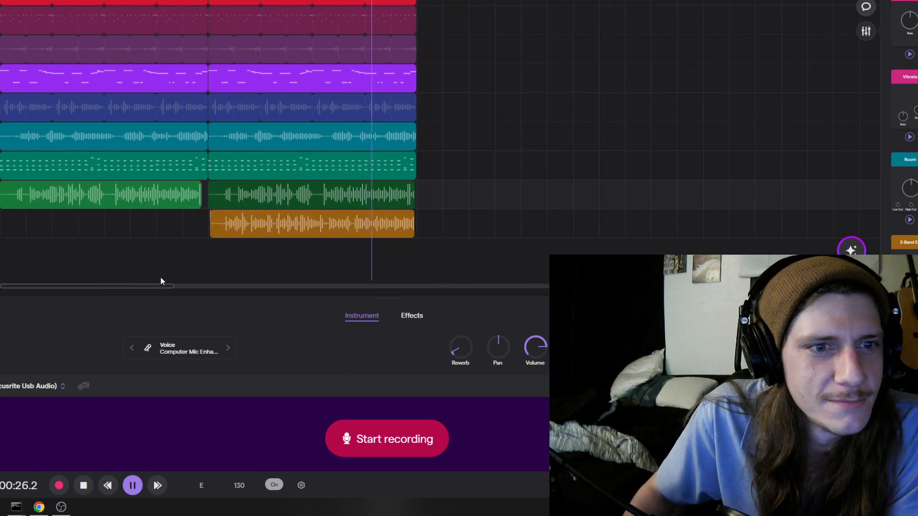
scroll(168, 275, "up", 1)
scroll(133, 289, "up", 1)
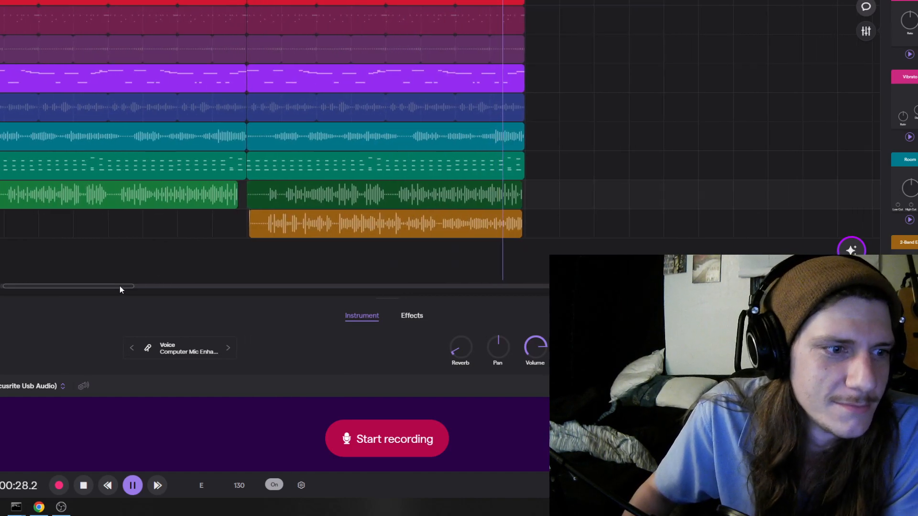